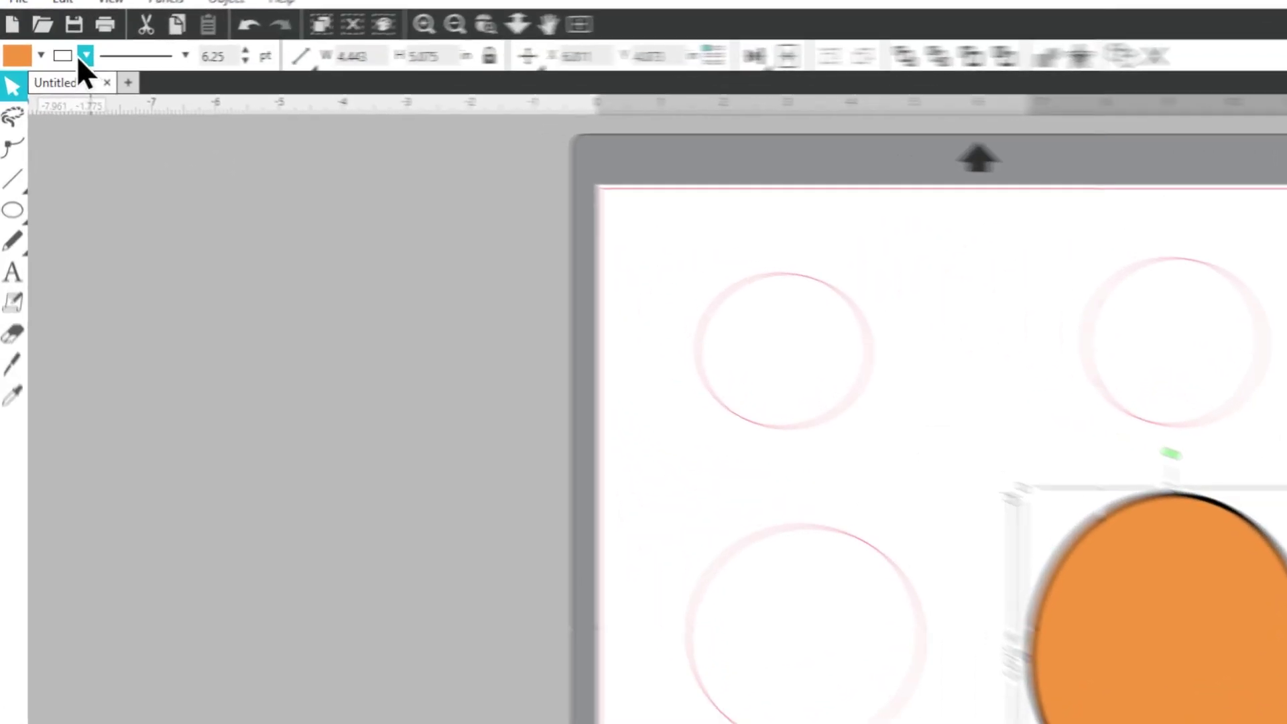
Step: Colour the labradoodle's ears dark brown and its hair medium brown
click(59, 59)
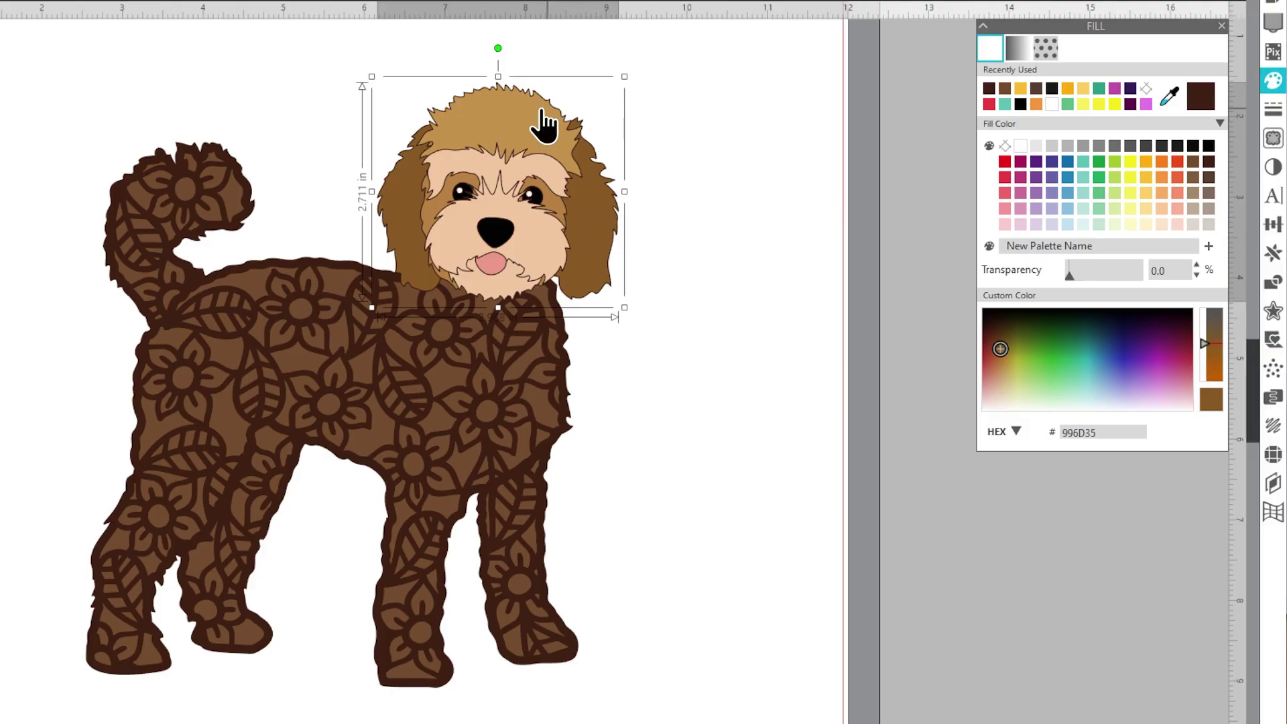
click(272, 201)
click(534, 120)
click(574, 287)
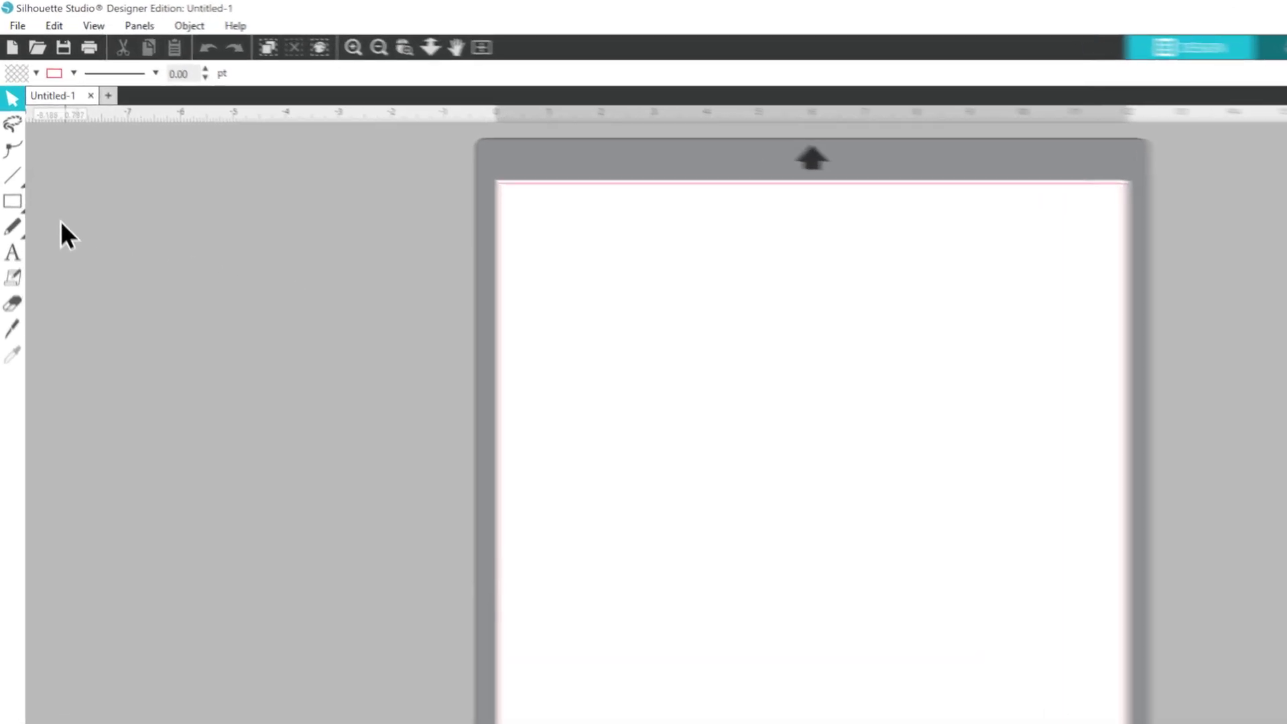
Step: With the Ellipse tool, draw four ovals: upper left, larger upper right, lower-left circle, largest lower right
click(10, 160)
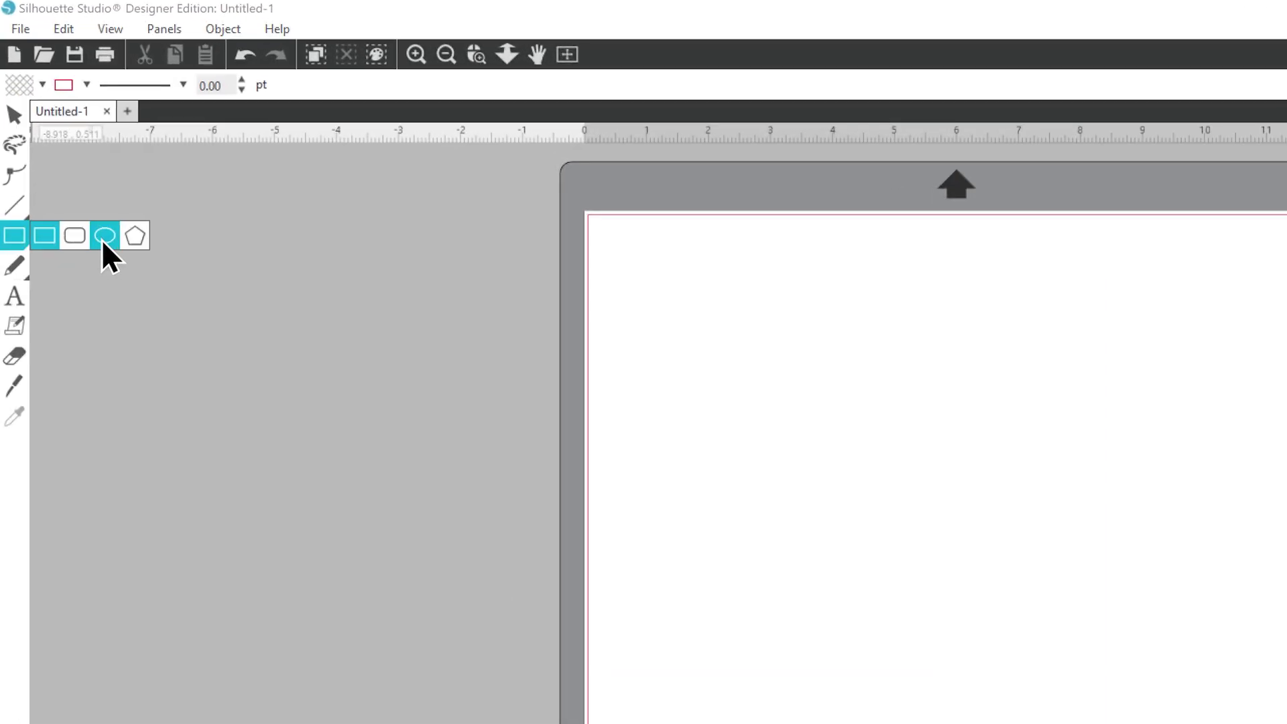
click(105, 236)
drag(681, 296, 842, 449)
mouse_move(709, 191)
mouse_down()
mouse_move(791, 253)
mouse_move(823, 300)
mouse_up()
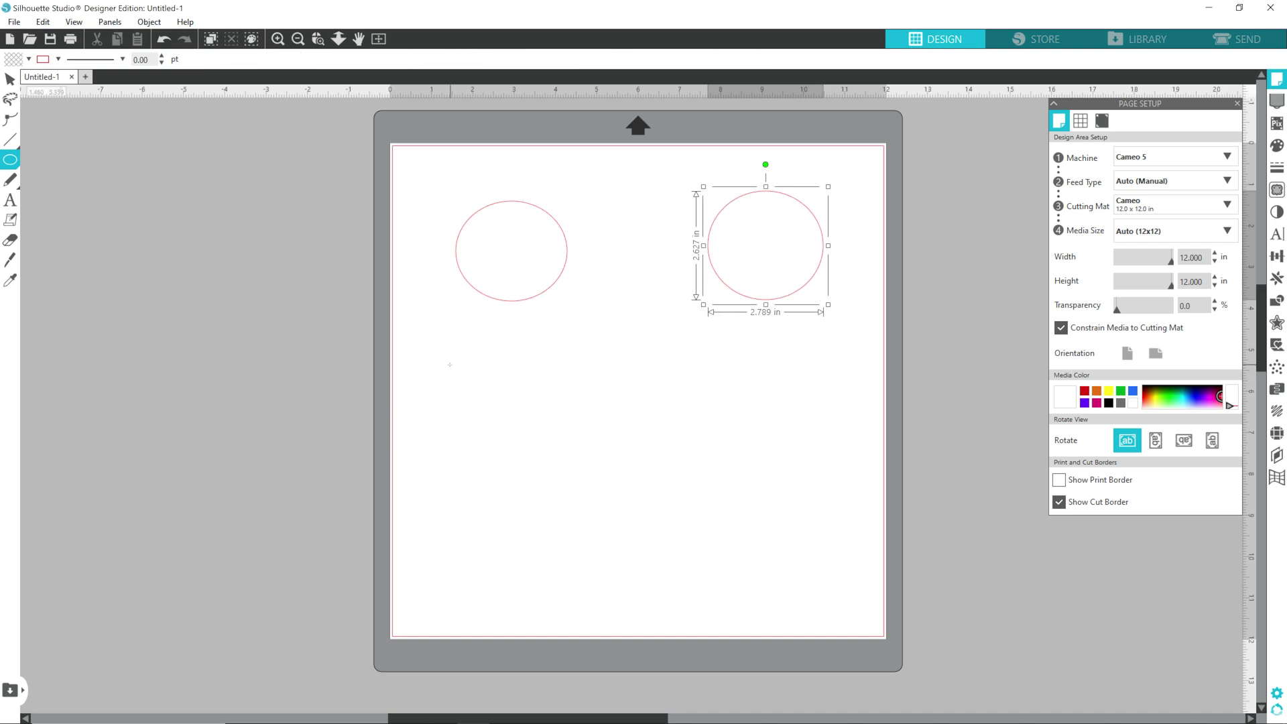
drag(450, 365, 603, 509)
drag(686, 347, 872, 570)
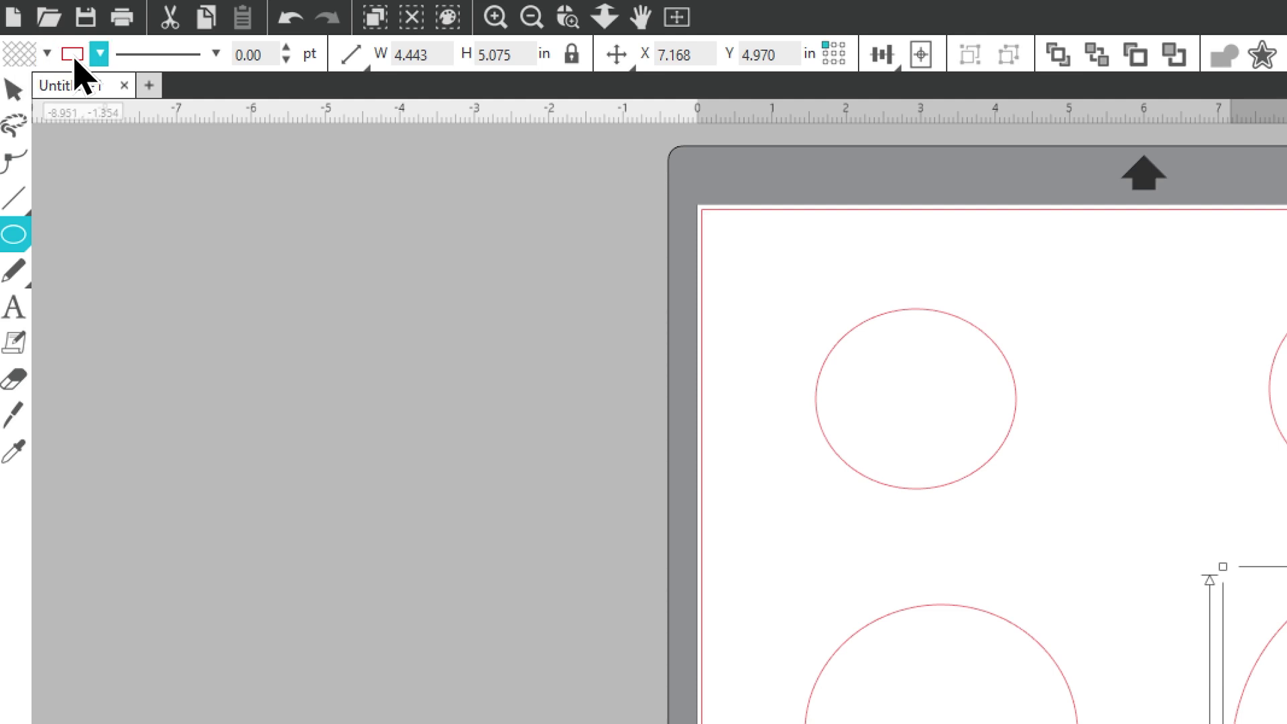
Step: Fill the large lower-right ellipse orange and give it a black outline
click(44, 57)
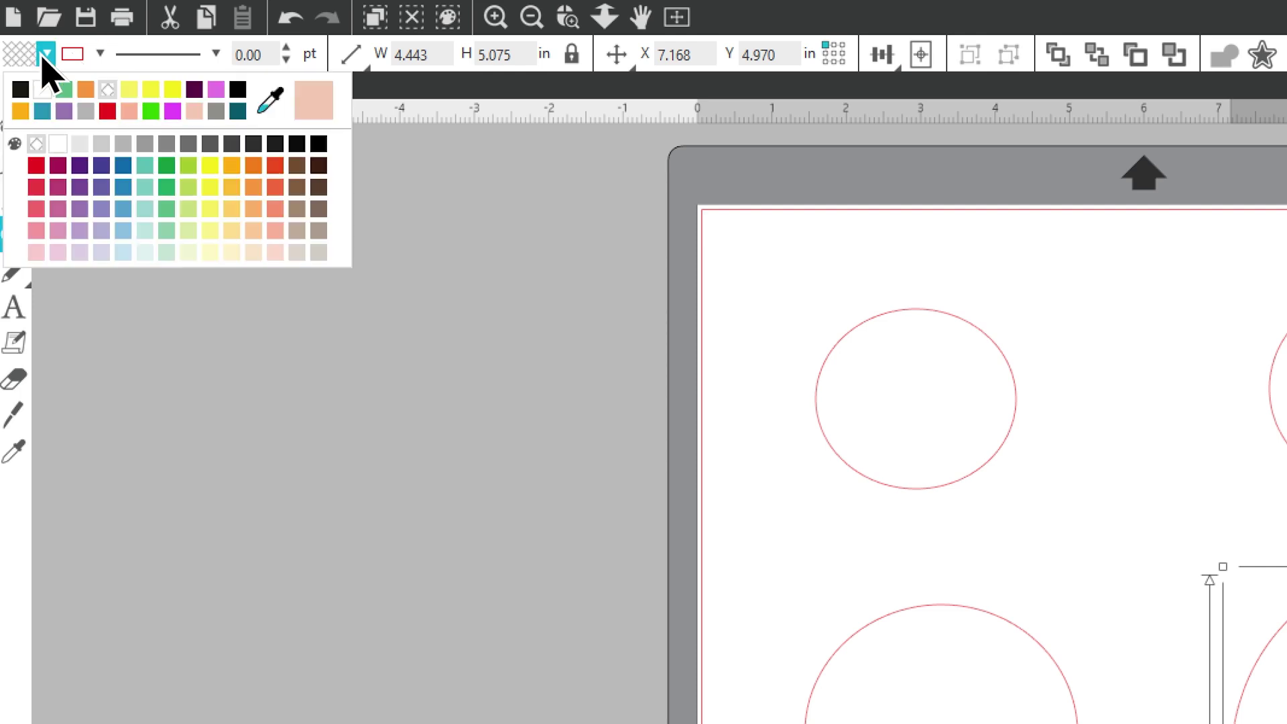
click(255, 193)
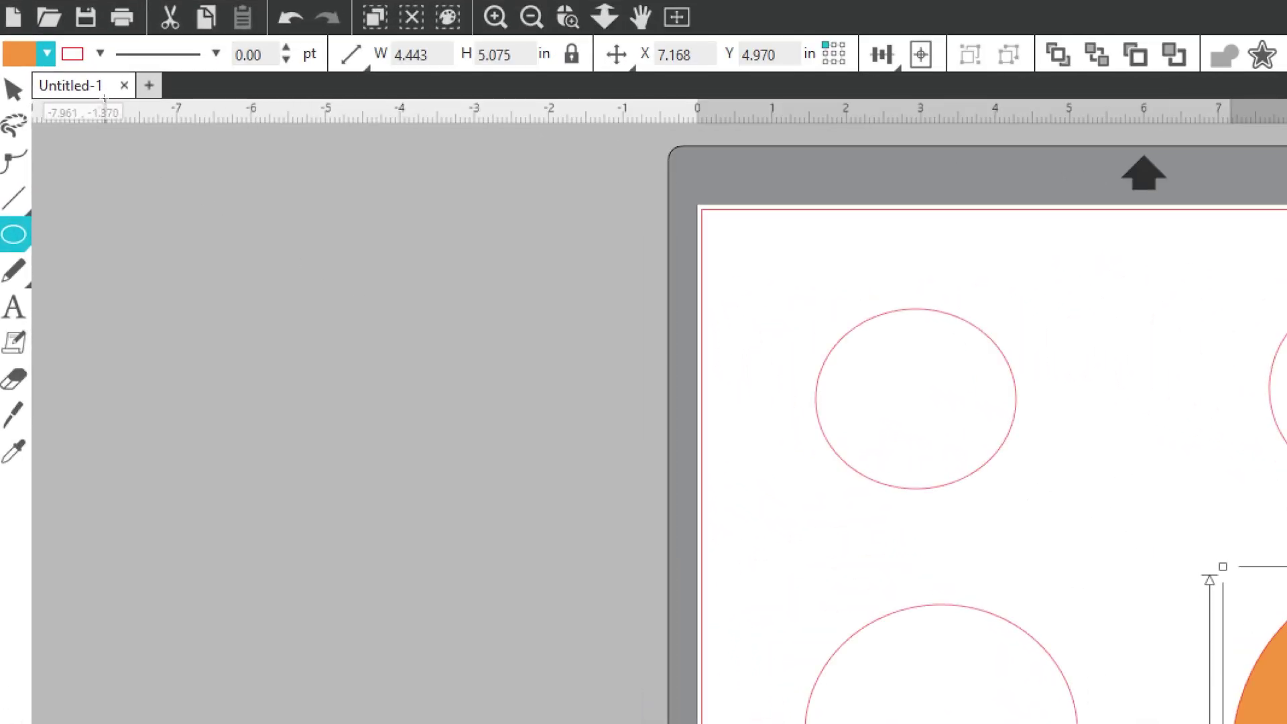
click(88, 60)
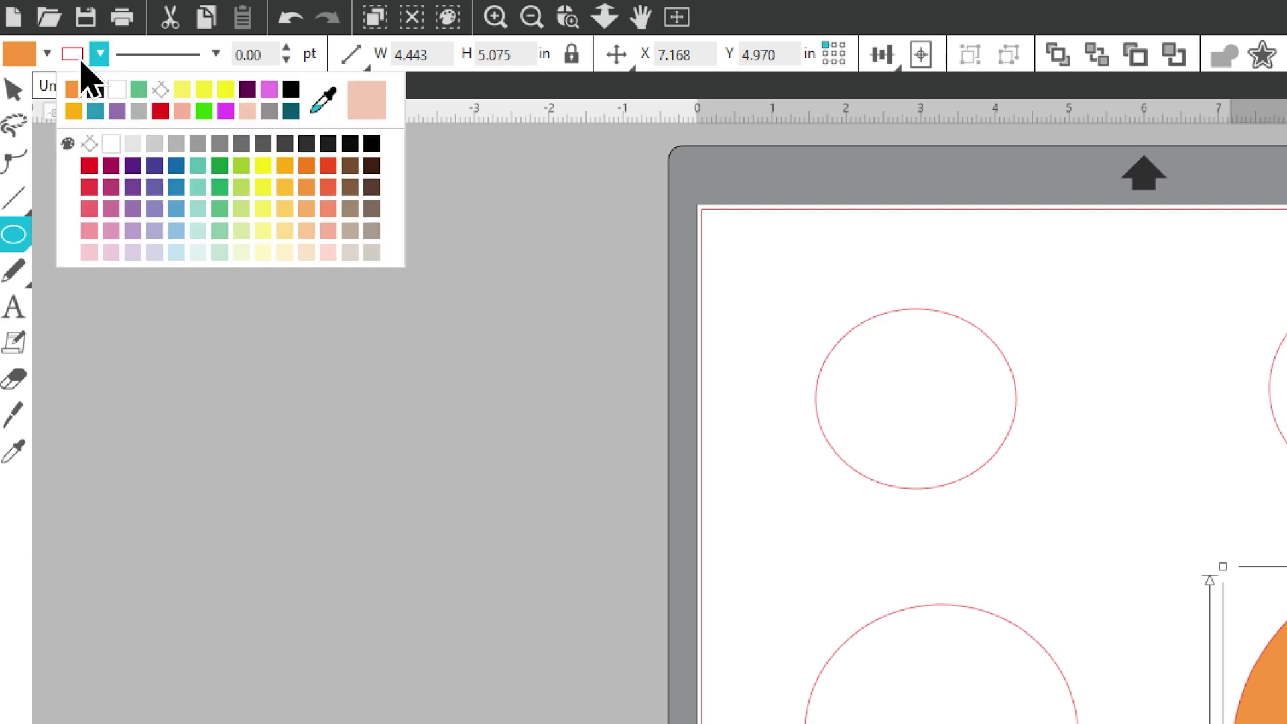
click(286, 93)
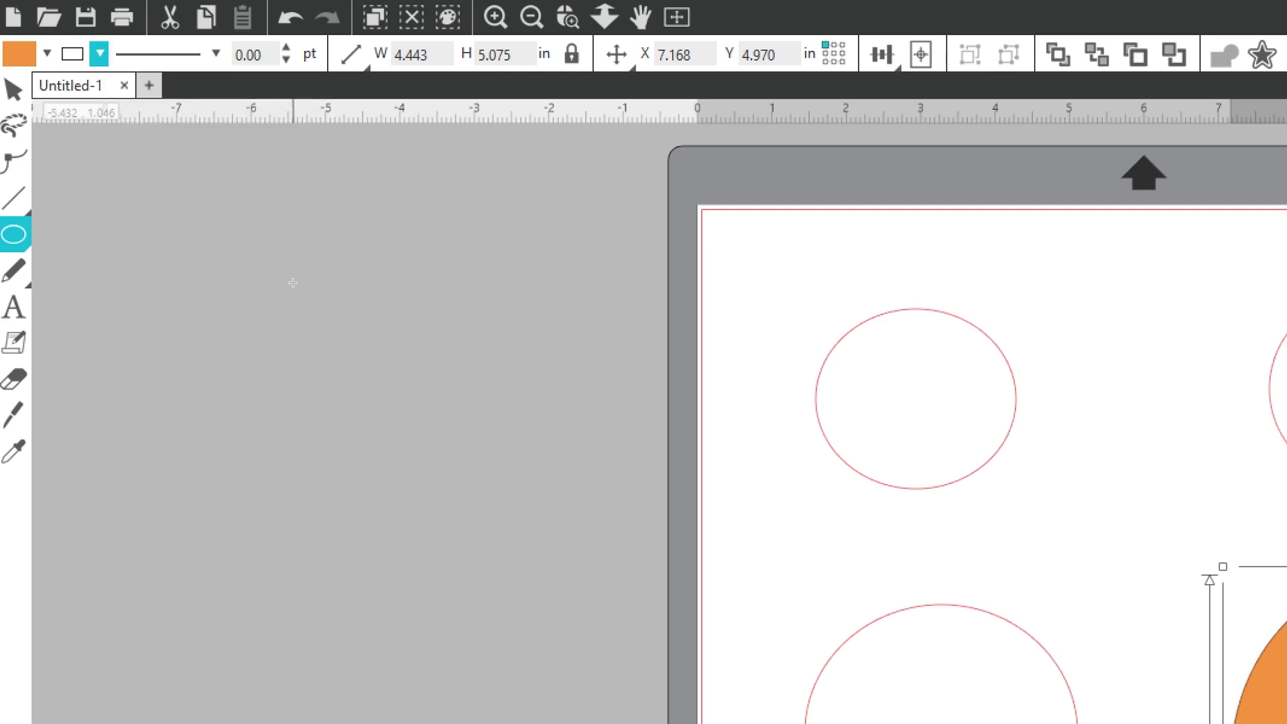
Step: Keep the ellipse's outline solid and thicken it to 5.25 pt
click(216, 54)
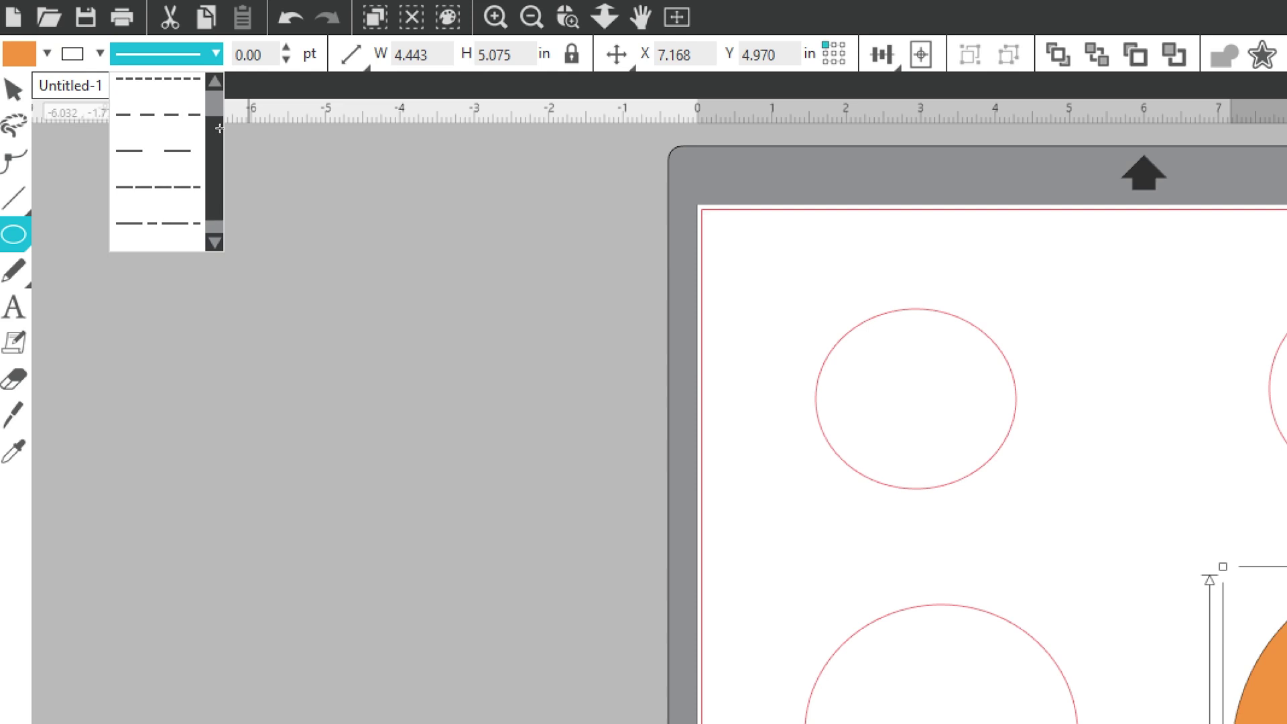
drag(219, 132, 218, 81)
click(225, 82)
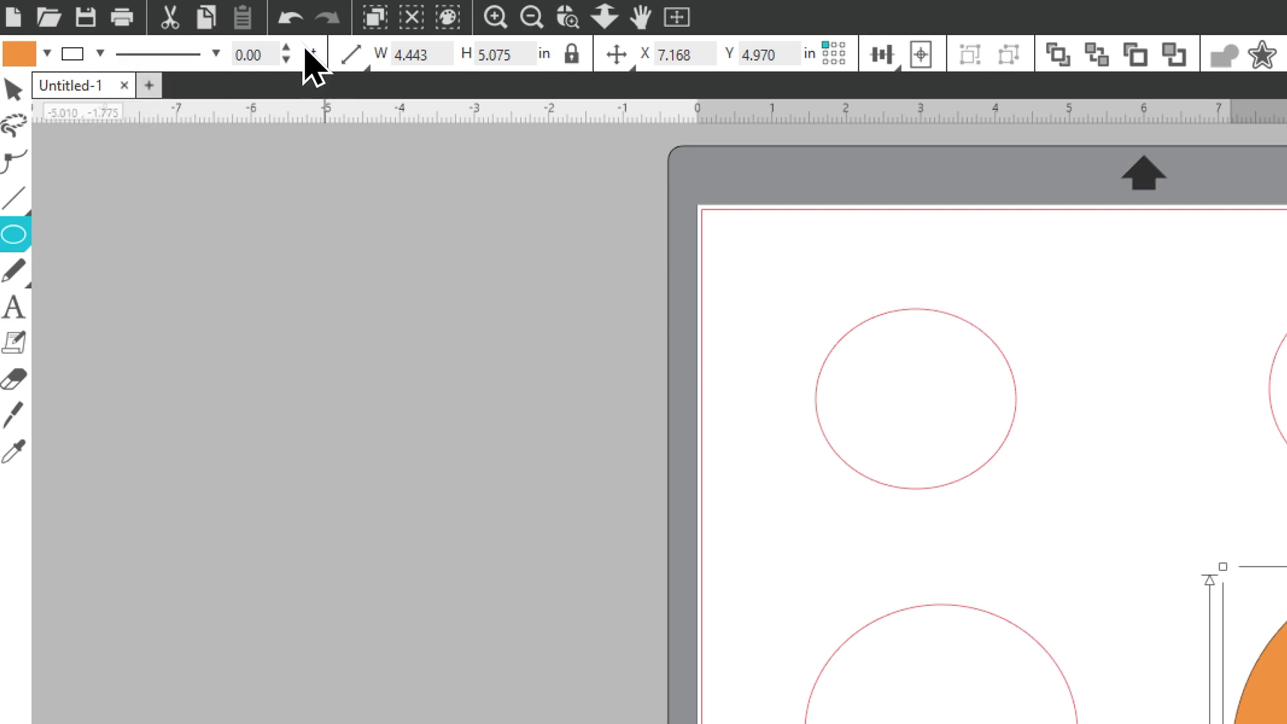
click(286, 47)
click(286, 48)
click(287, 48)
click(286, 48)
click(286, 47)
click(287, 48)
click(287, 48)
click(286, 47)
click(286, 48)
click(286, 48)
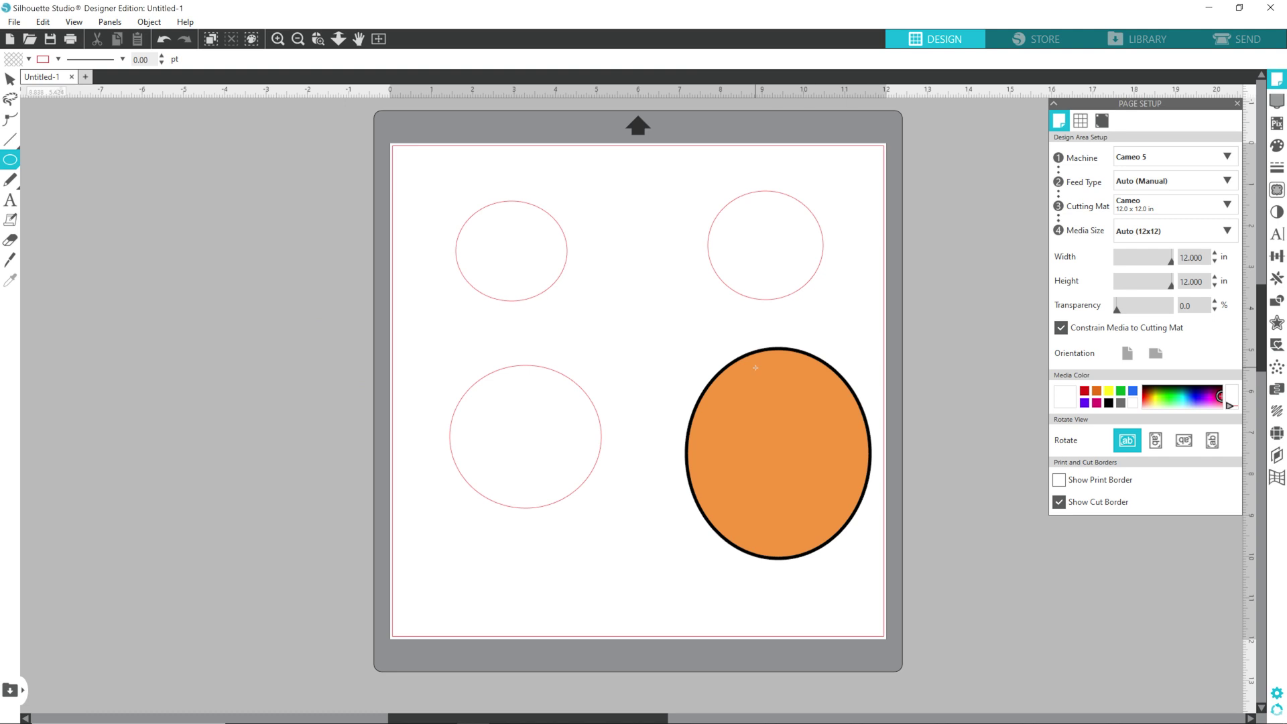
Step: Nudge the orange ellipse slightly left and up and remove its black outline
click(10, 80)
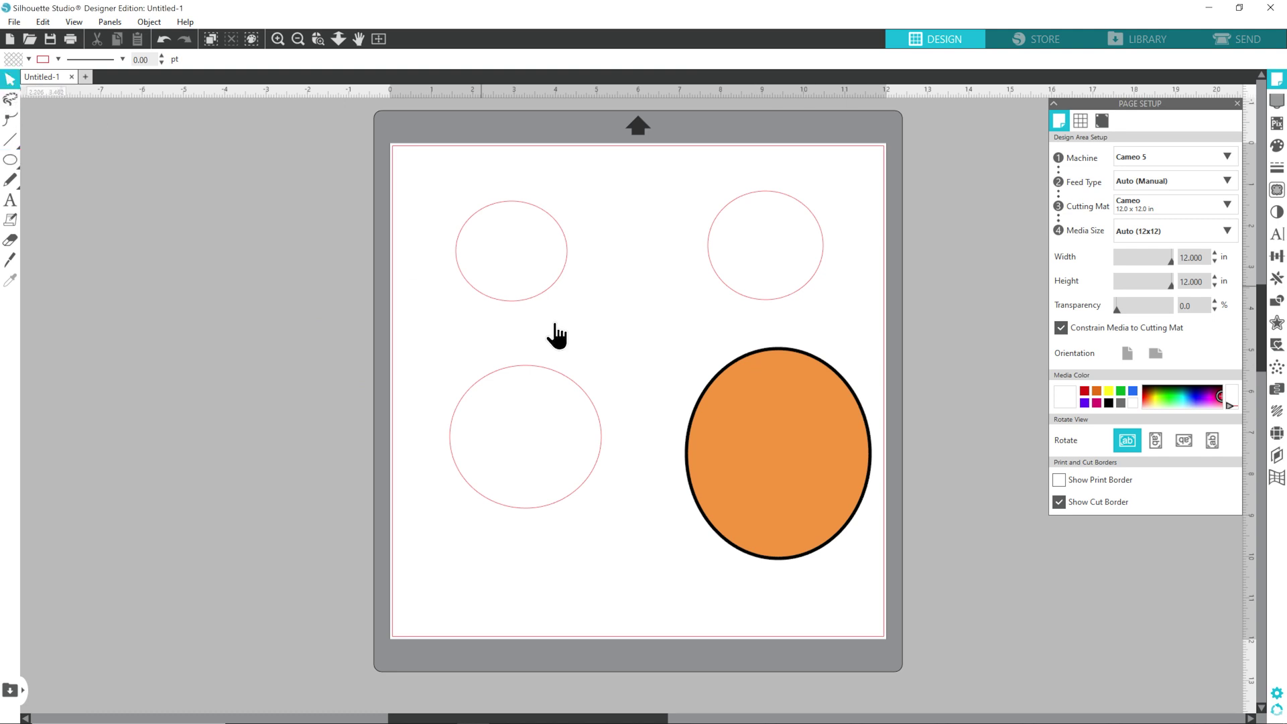
drag(743, 429, 727, 425)
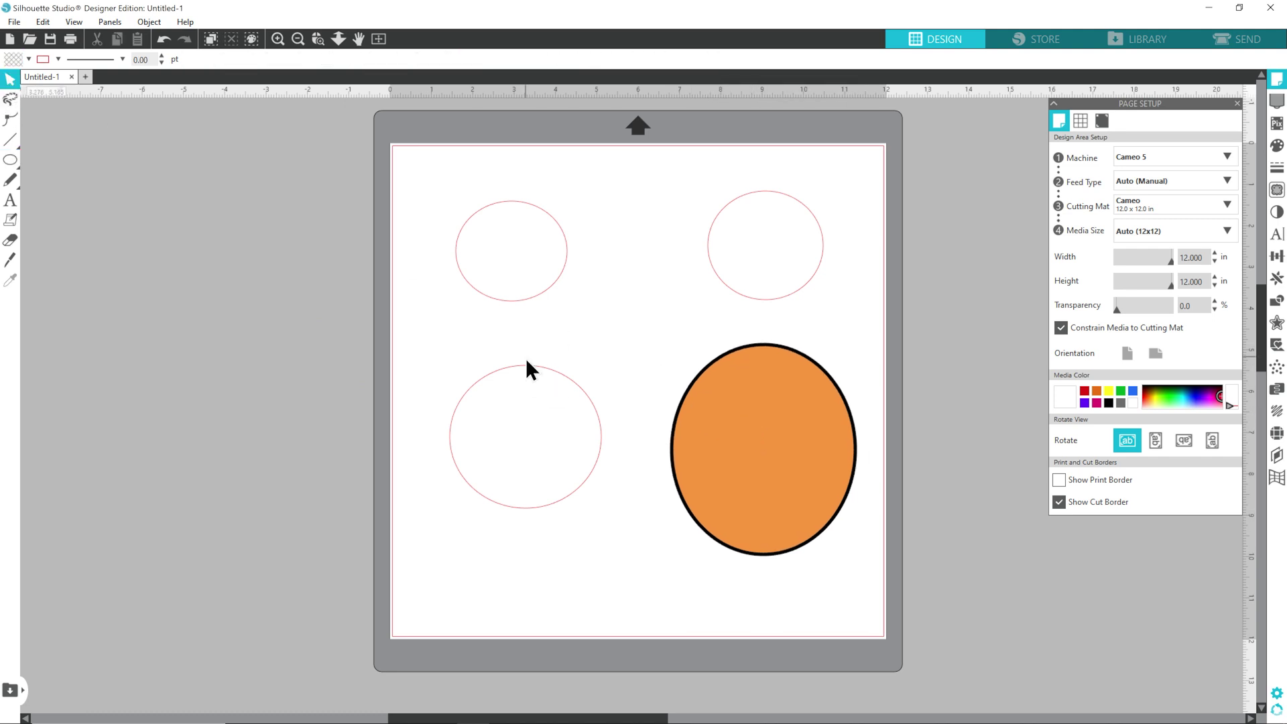
click(789, 424)
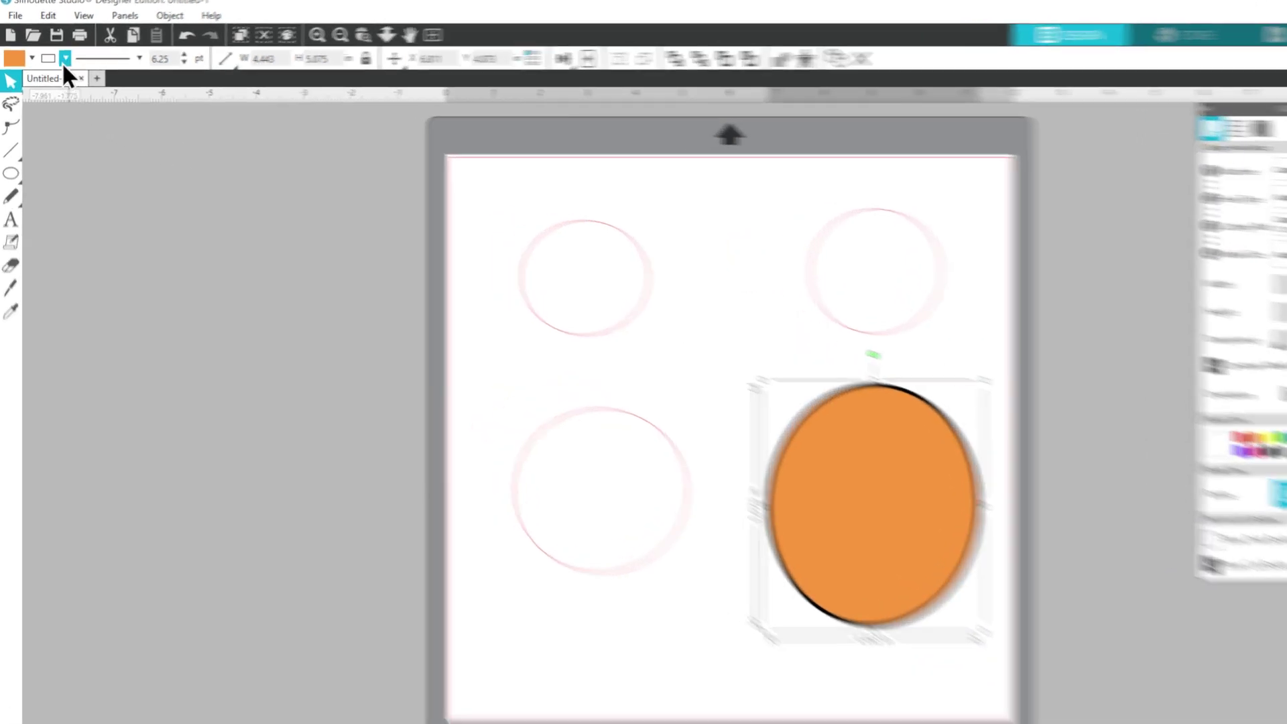
click(64, 59)
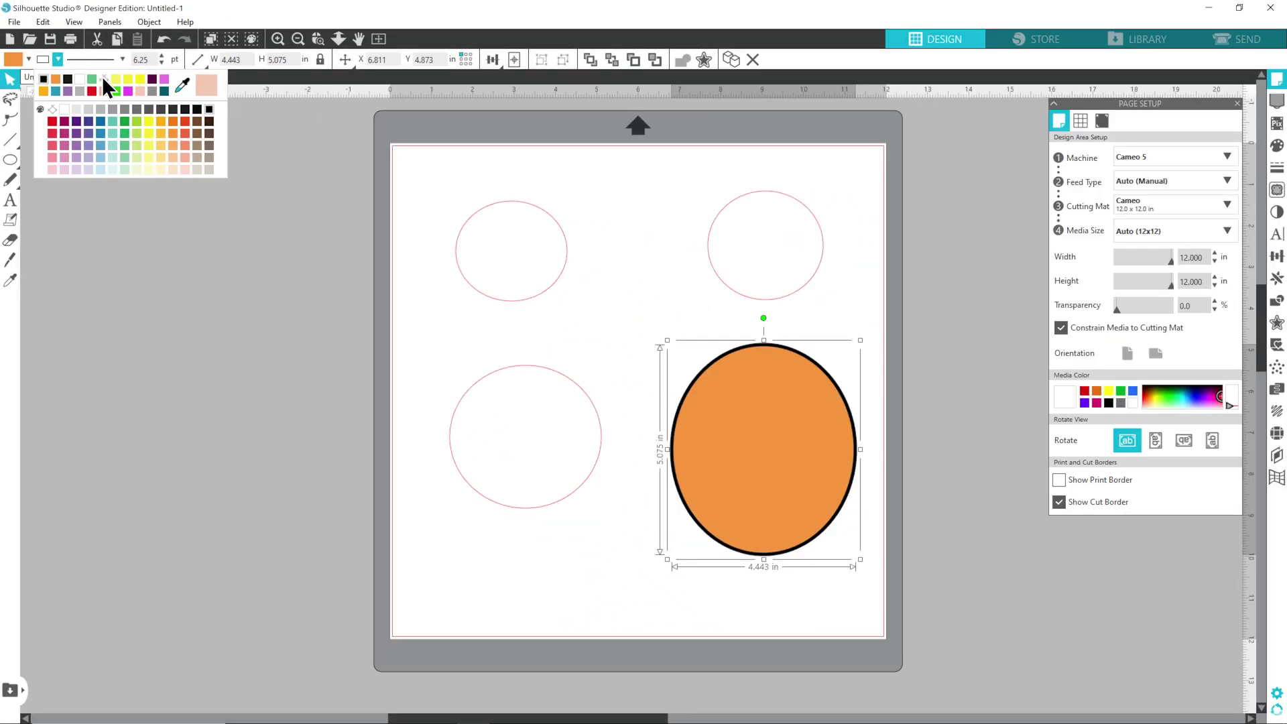
click(112, 79)
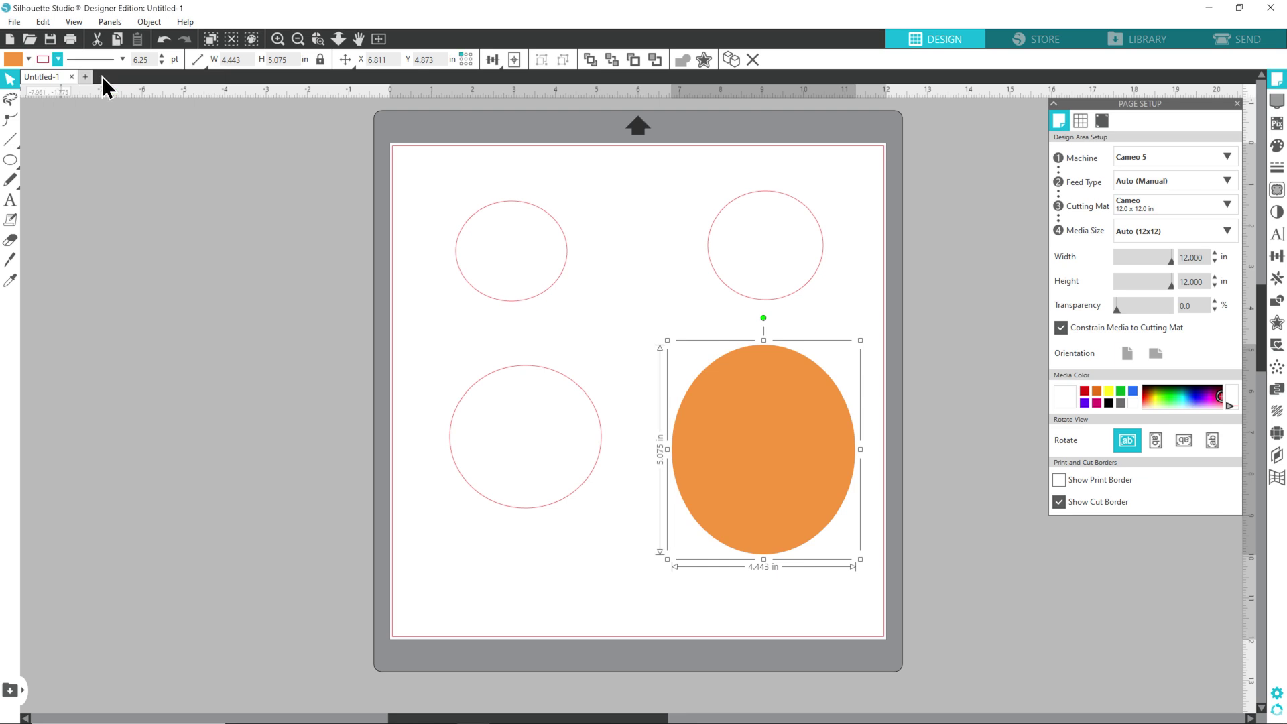
click(609, 318)
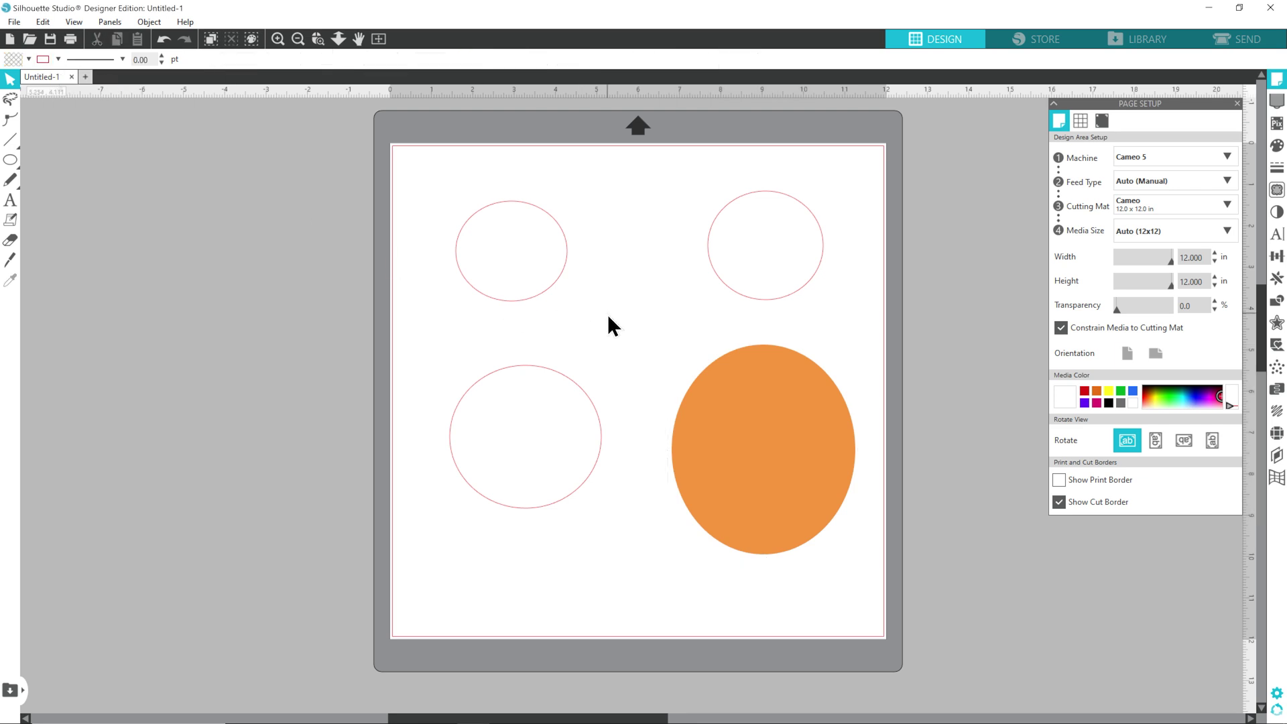
Step: Fill the top-left circle teal with no outline
click(526, 205)
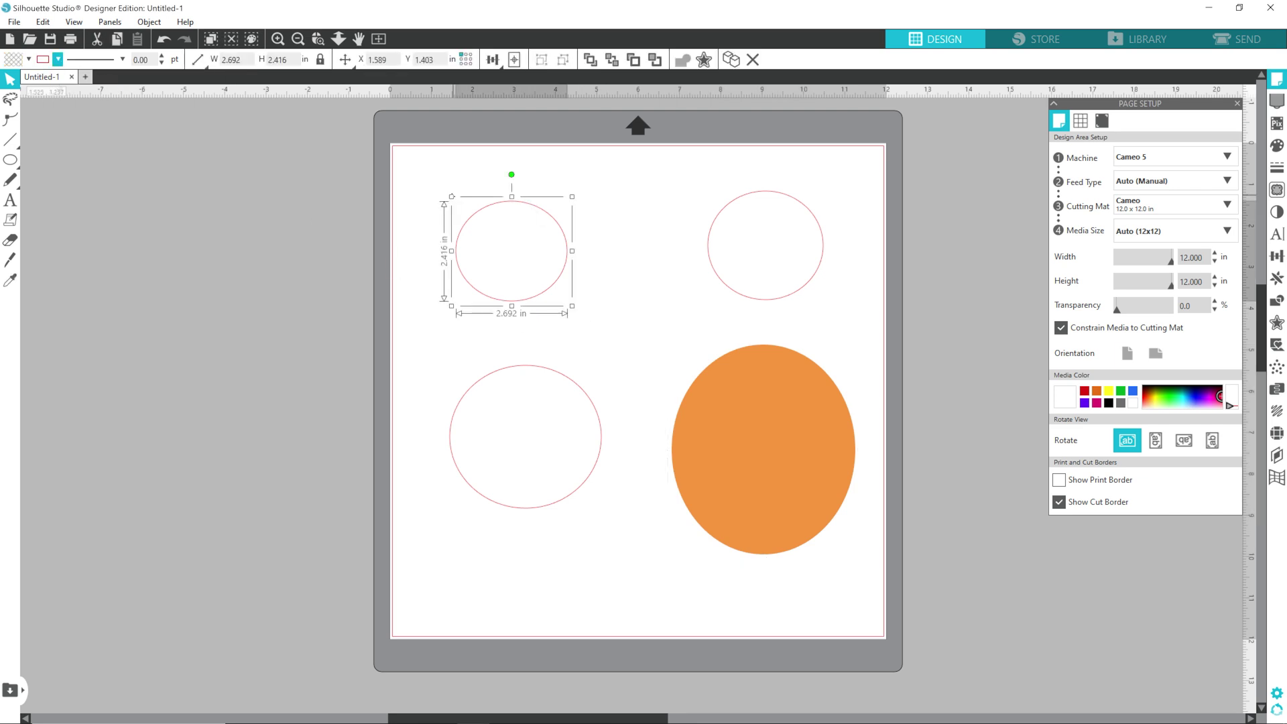
click(27, 59)
click(80, 123)
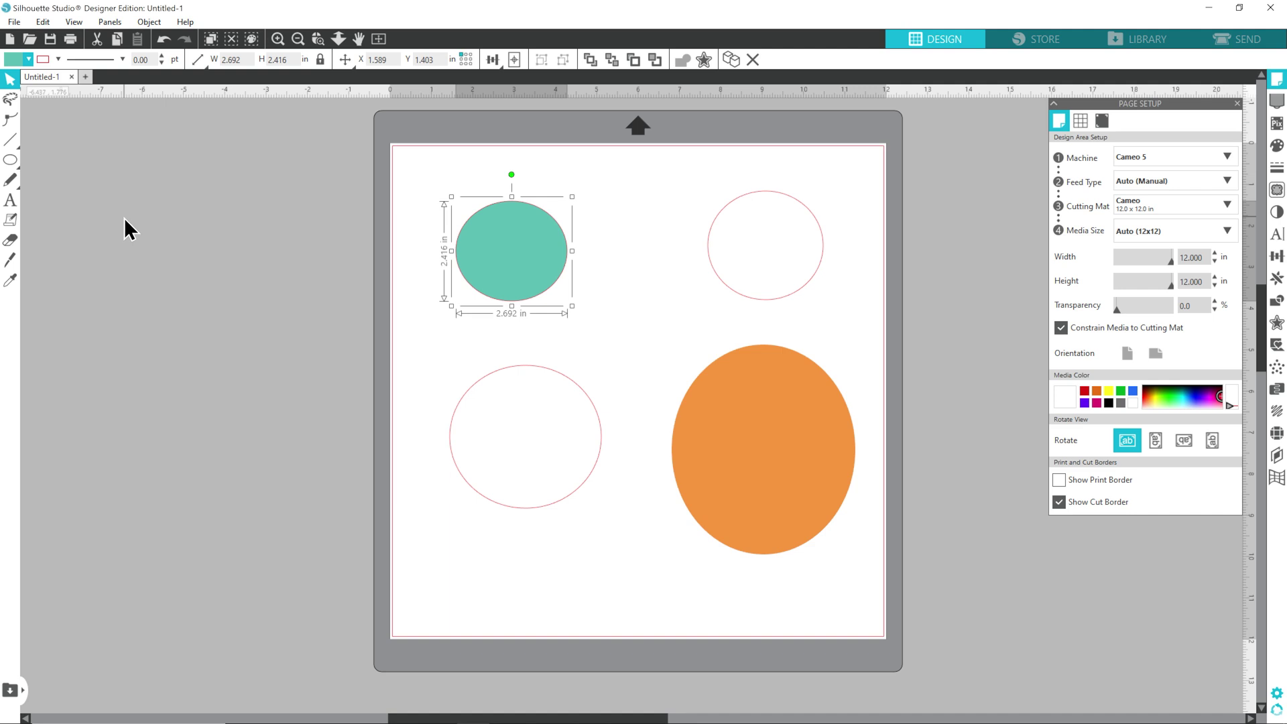
click(58, 60)
click(52, 110)
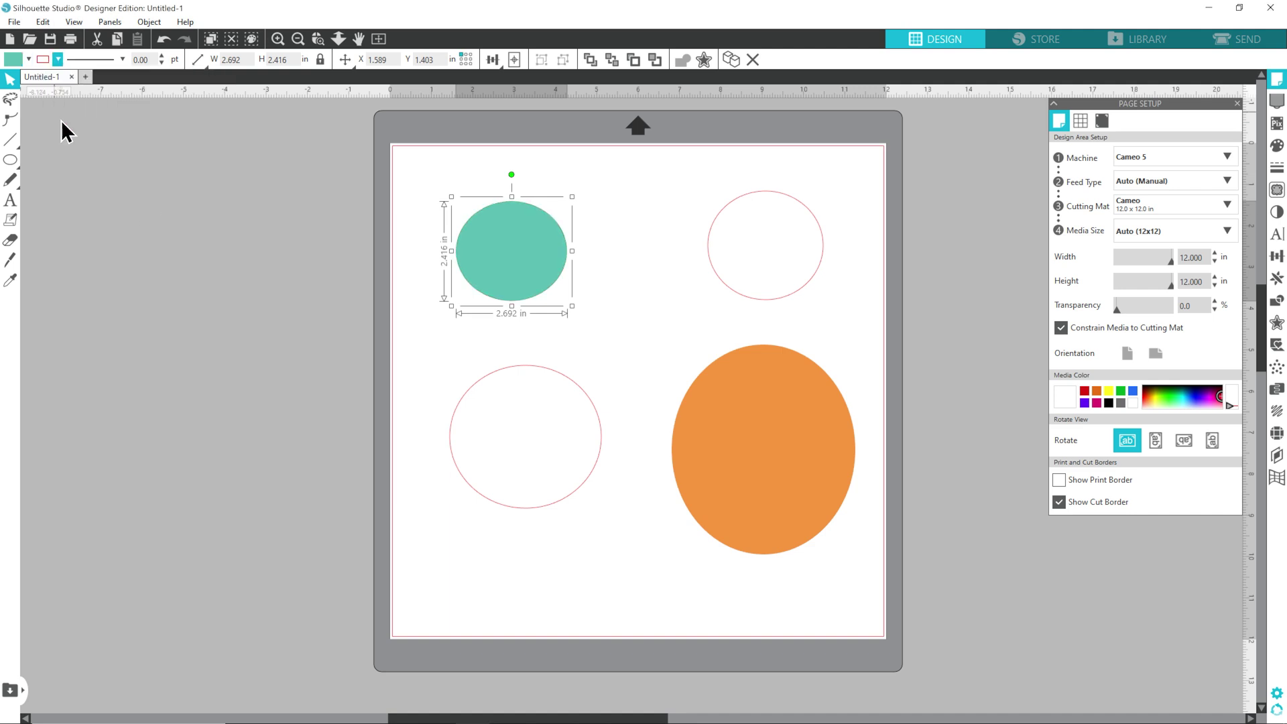
click(678, 247)
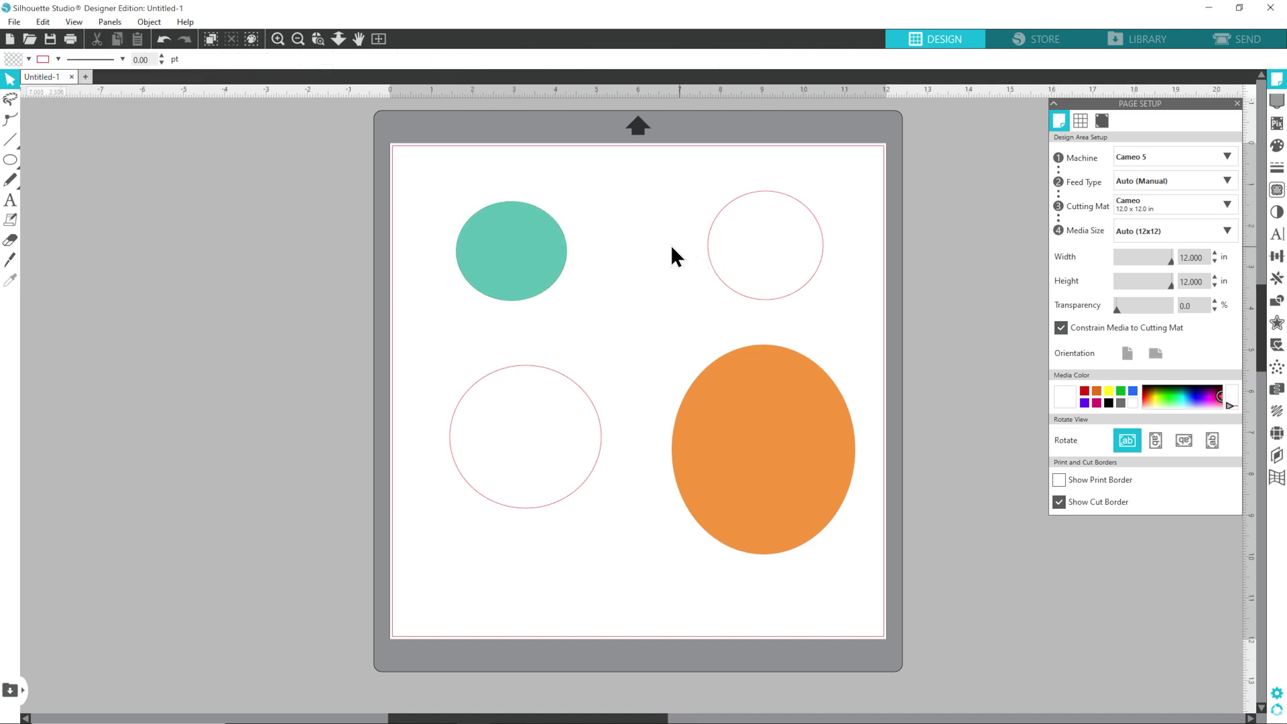
Step: Fill the upper-right circle with teal sampled from the page and remove its outline
click(709, 268)
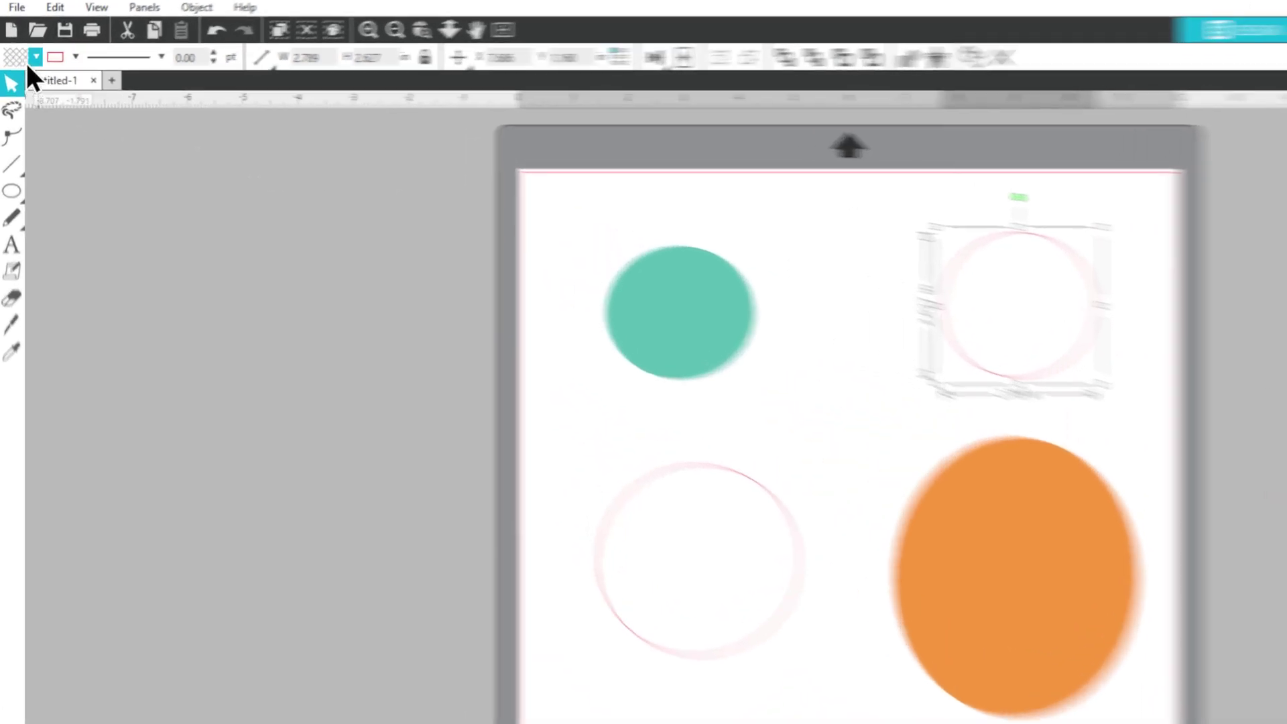
click(28, 59)
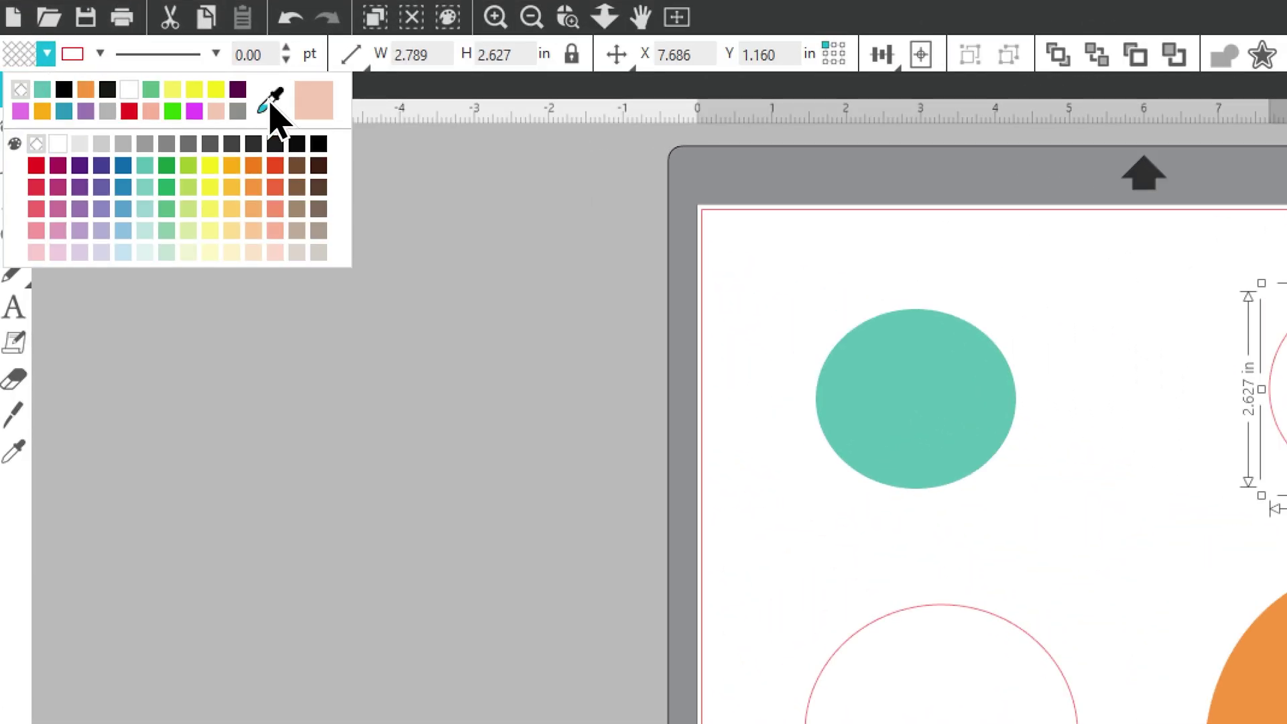
click(270, 102)
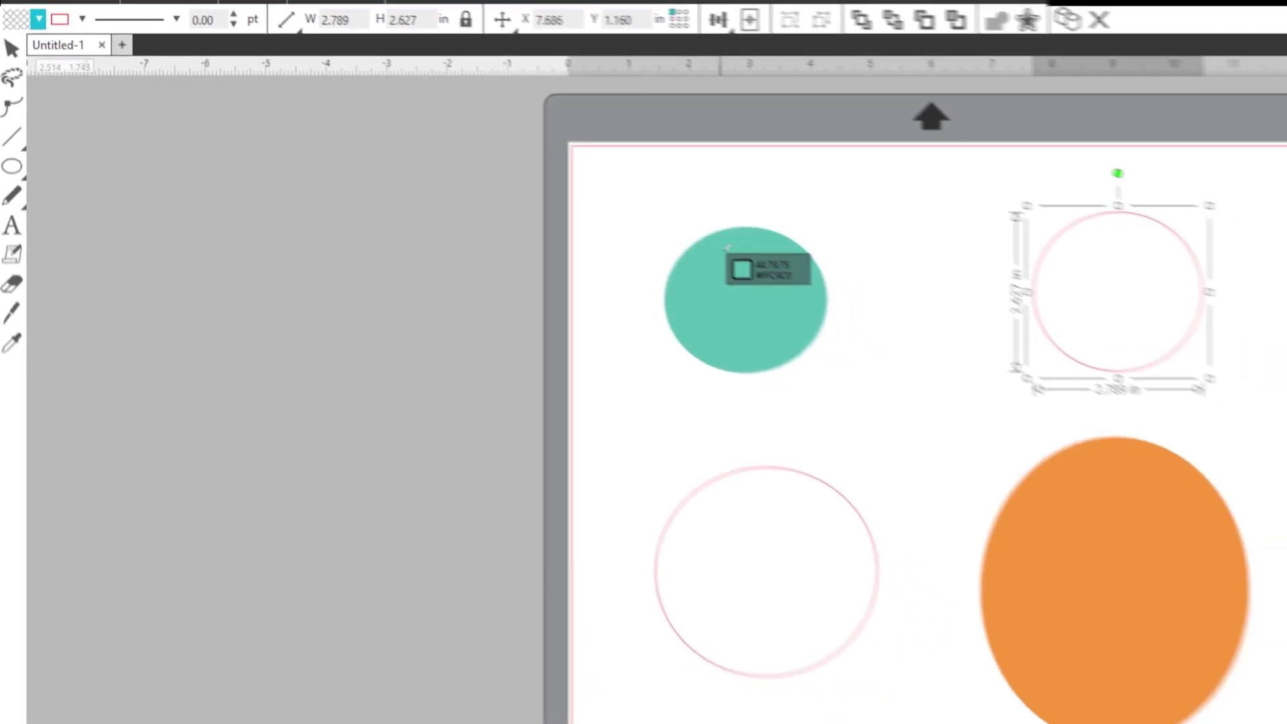
click(876, 366)
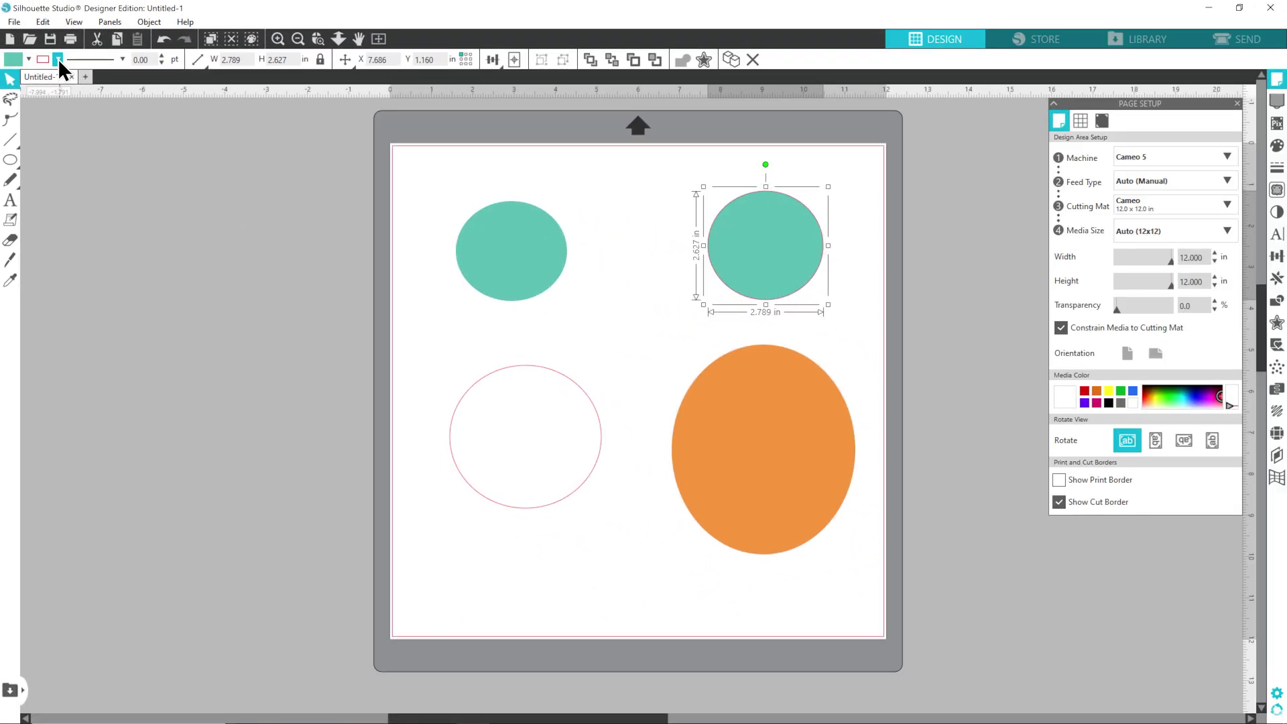
click(79, 12)
click(51, 108)
click(493, 319)
Step: Fill the empty lower-left circle solid red
click(516, 366)
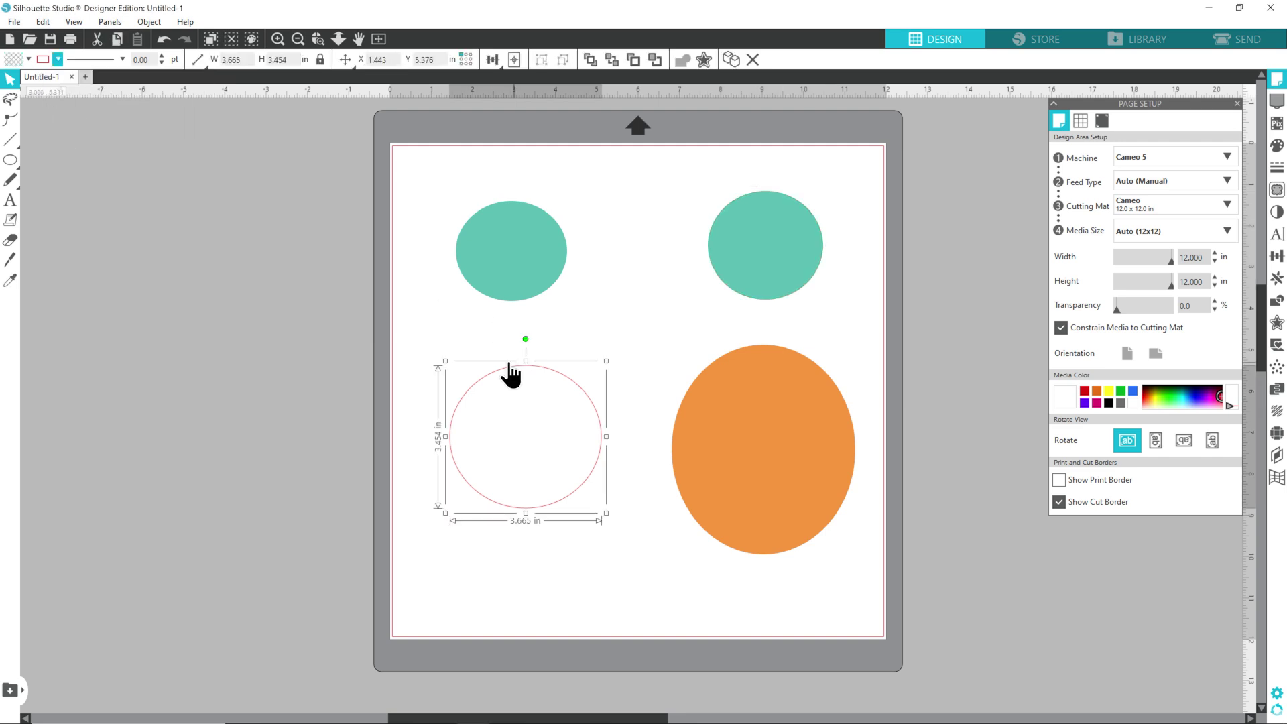
click(10, 60)
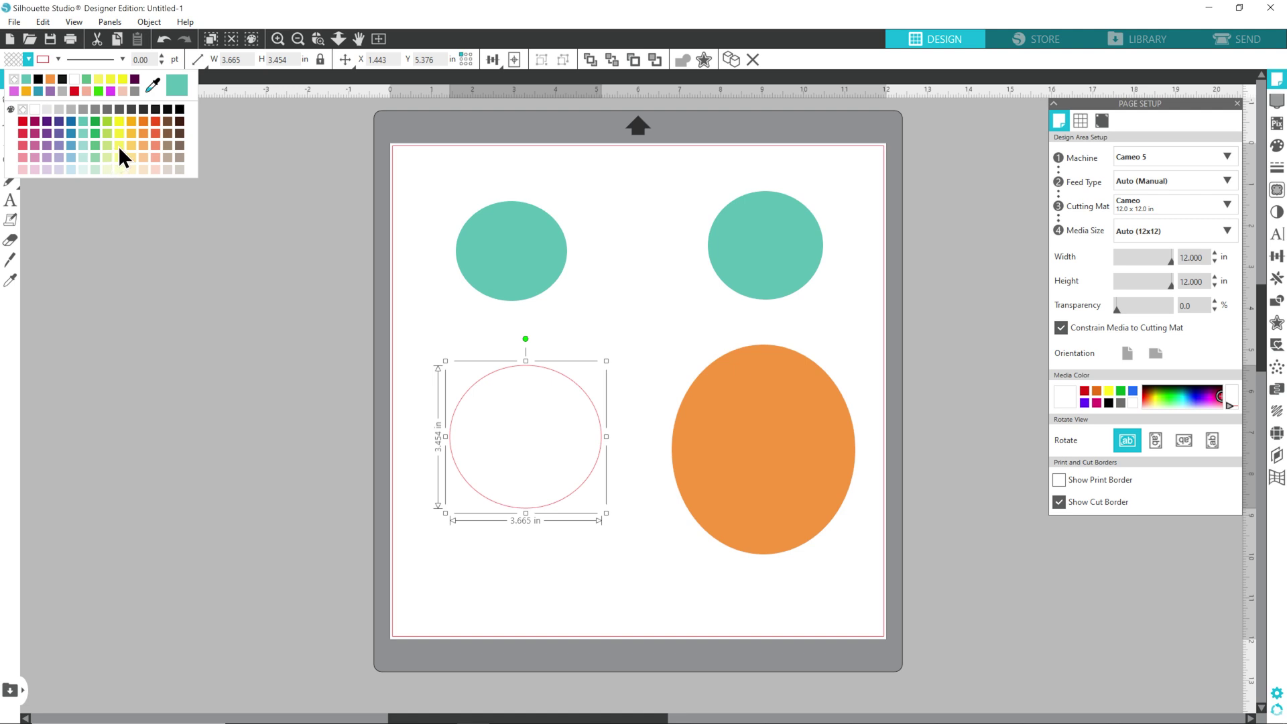
click(24, 131)
click(57, 59)
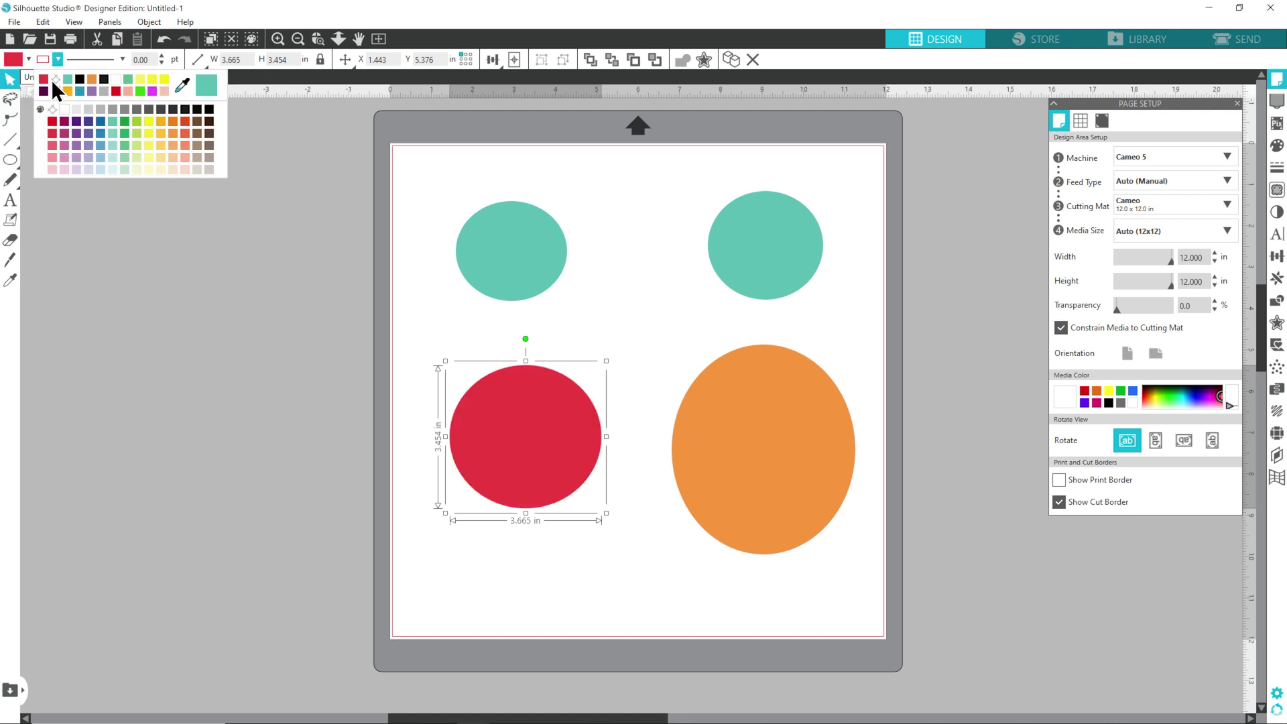
click(340, 362)
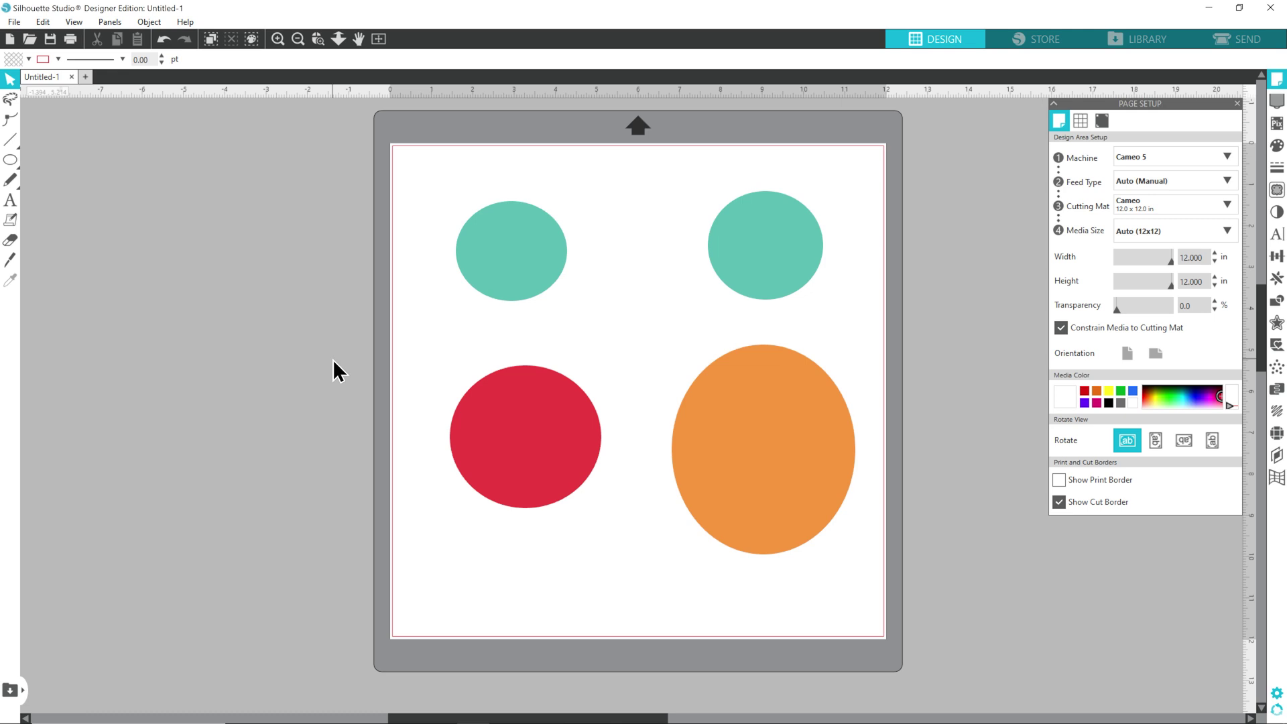
Step: Give the top-right circle custom fill 3FAA95, trying transparency then restoring full opacity
click(1237, 103)
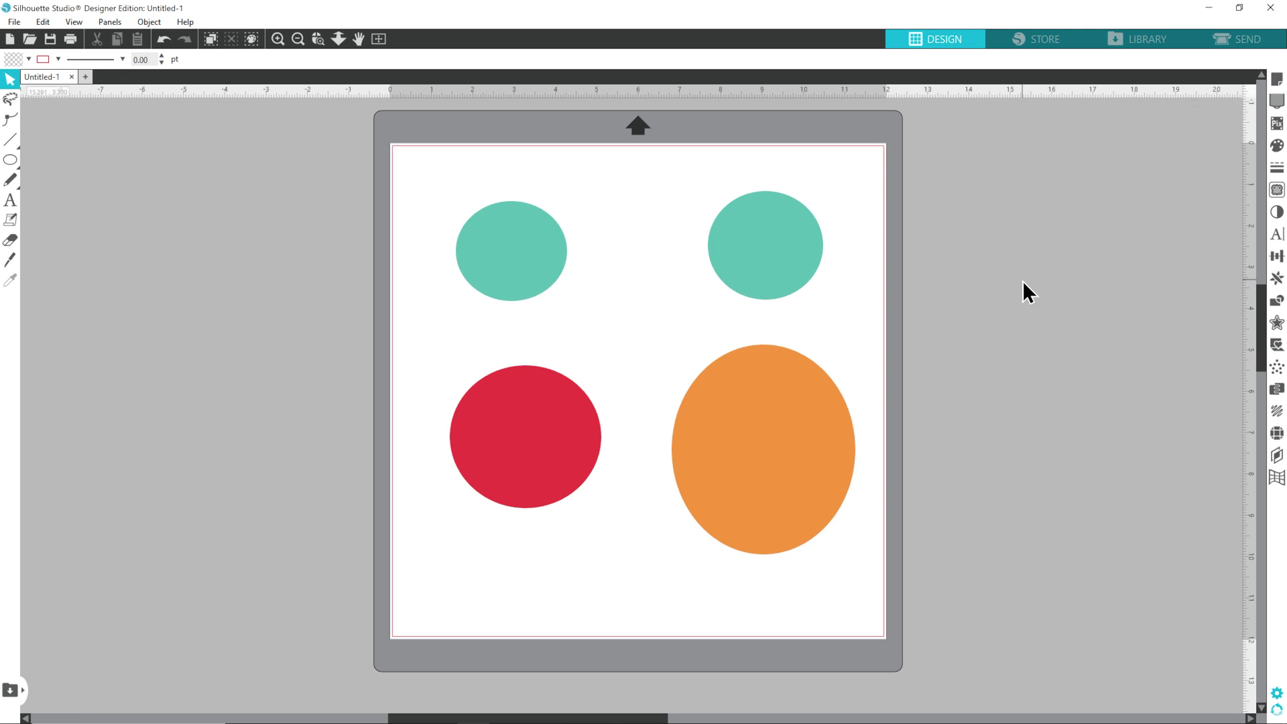
click(809, 223)
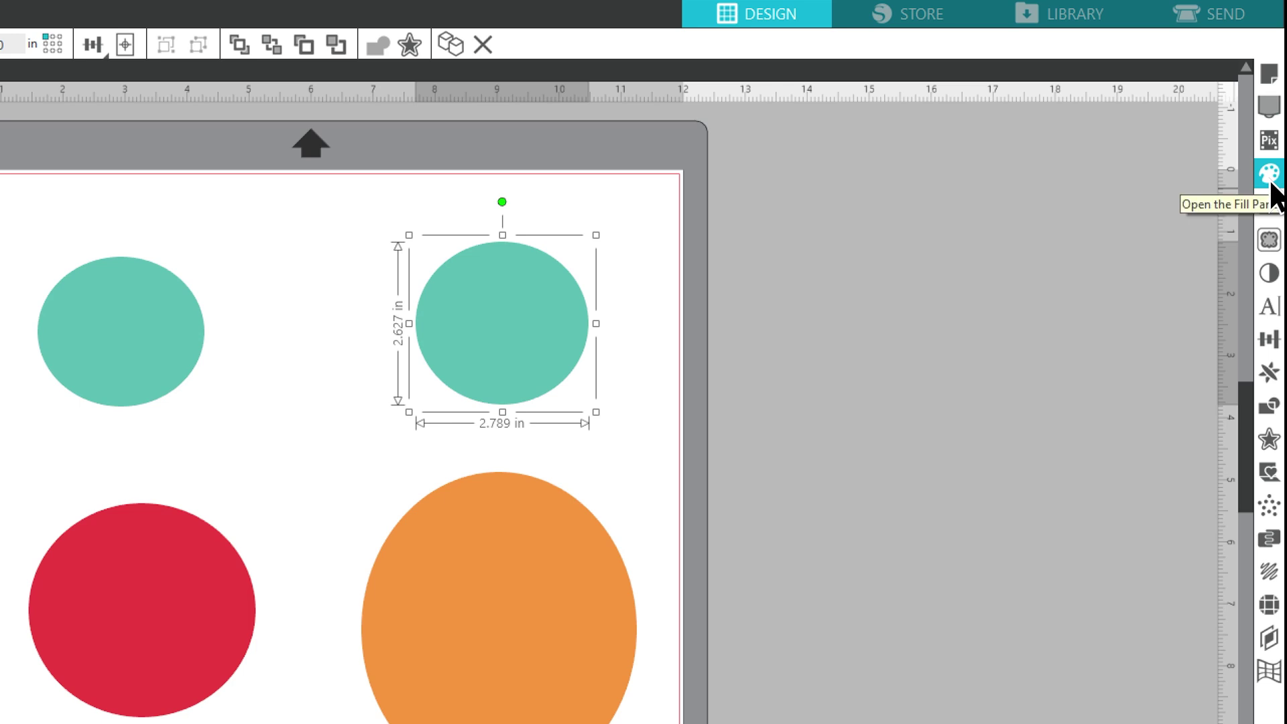
click(1272, 183)
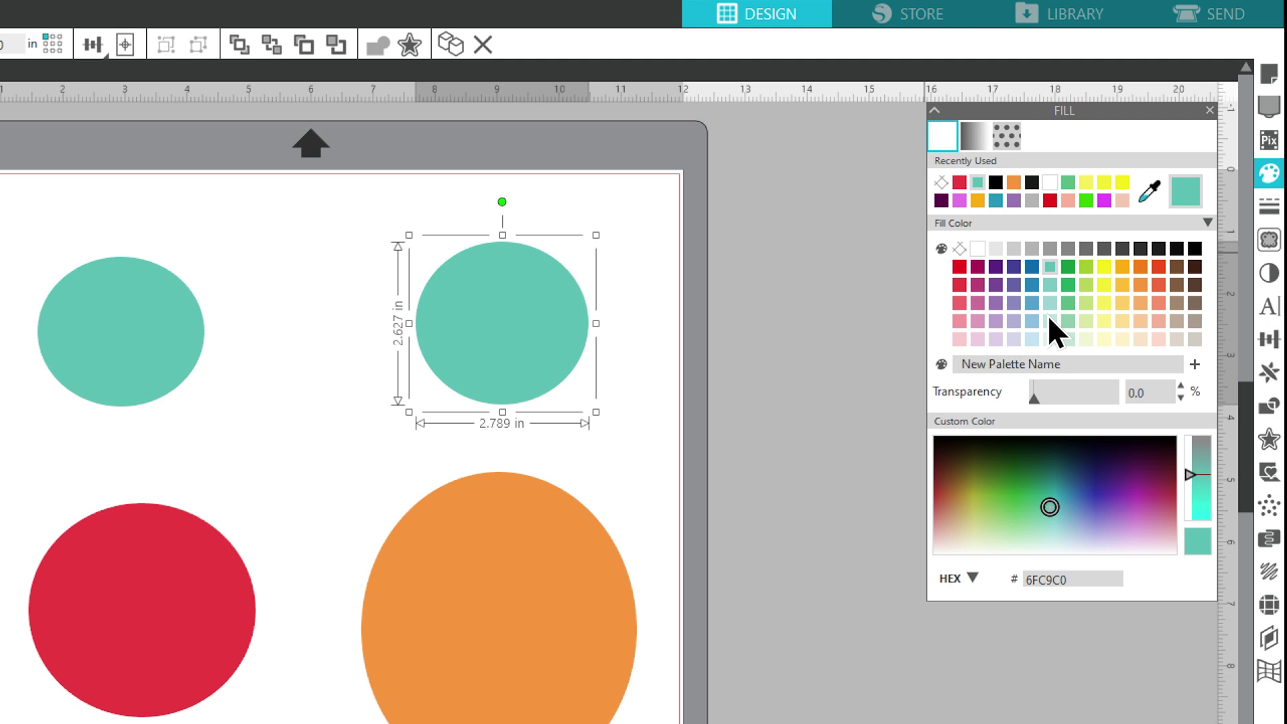
drag(1096, 488, 1144, 503)
click(1046, 488)
mouse_move(1034, 403)
mouse_down()
mouse_move(1108, 405)
mouse_move(1028, 401)
mouse_up()
drag(1084, 579, 1013, 567)
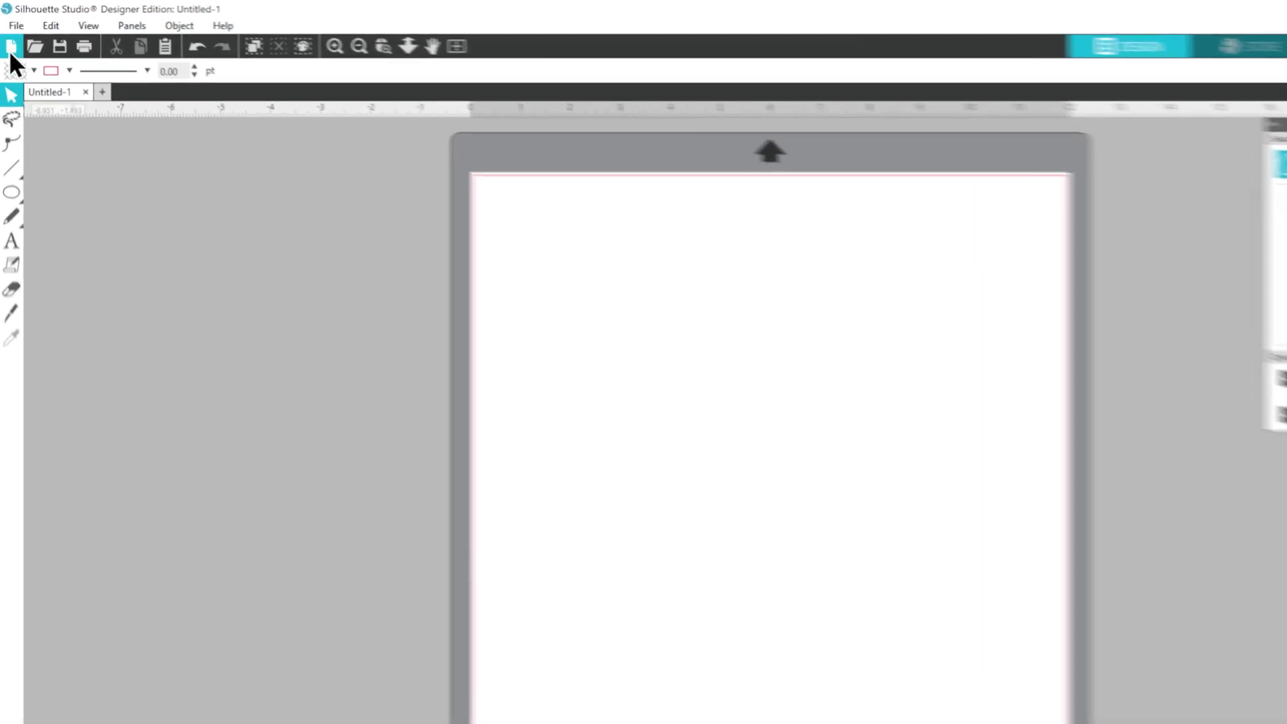
Step: In the Open dialog, browse from _FINAL into 02 Layers Stacked and choose the flower pot SVG
click(11, 20)
click(46, 95)
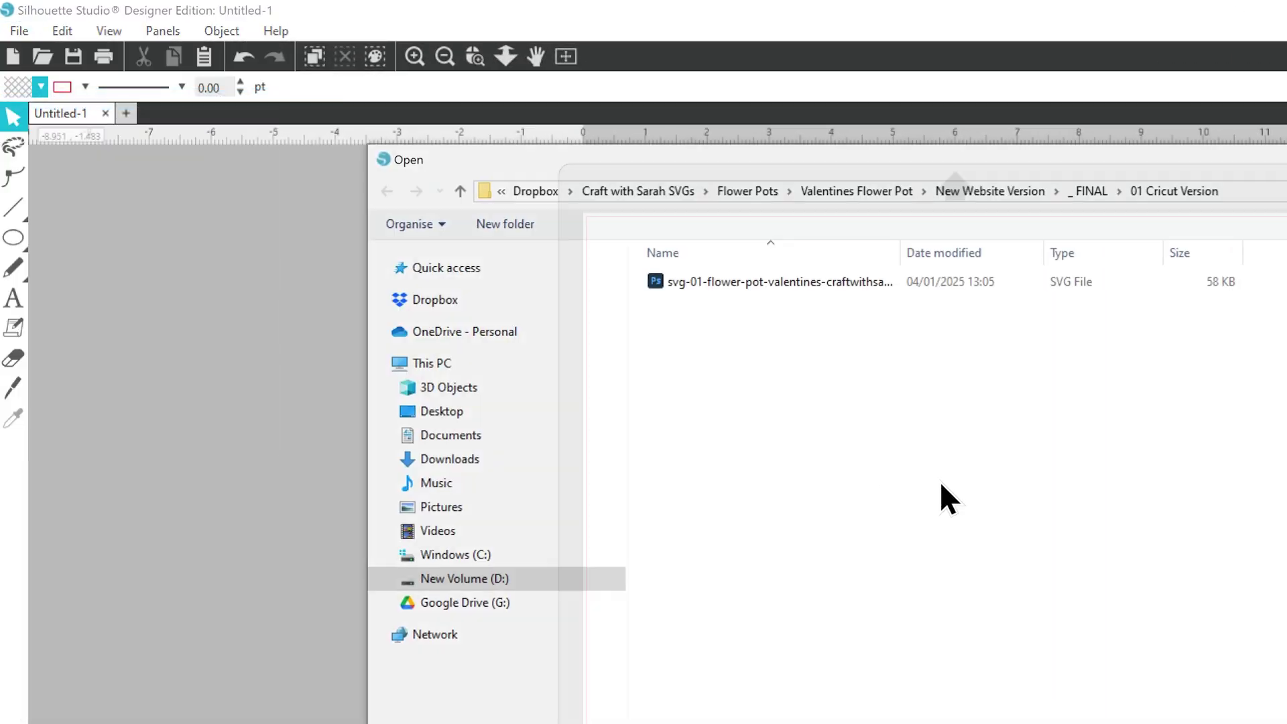
click(967, 141)
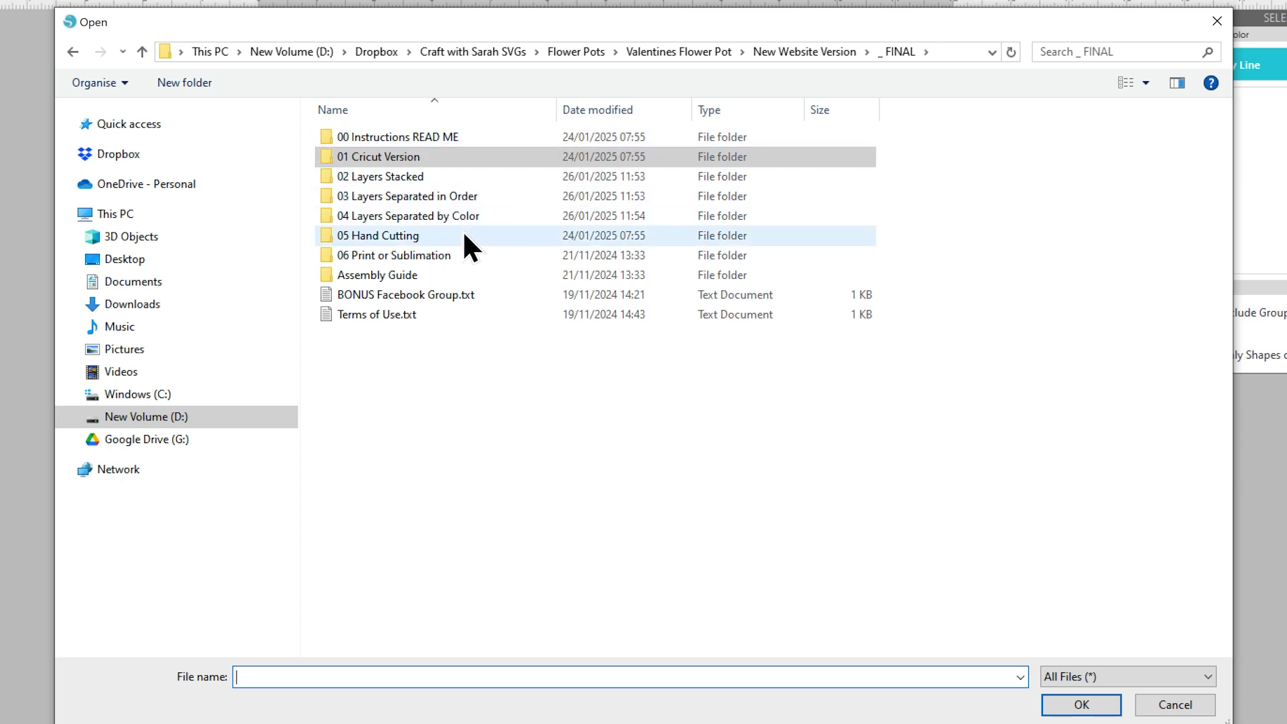
click(459, 256)
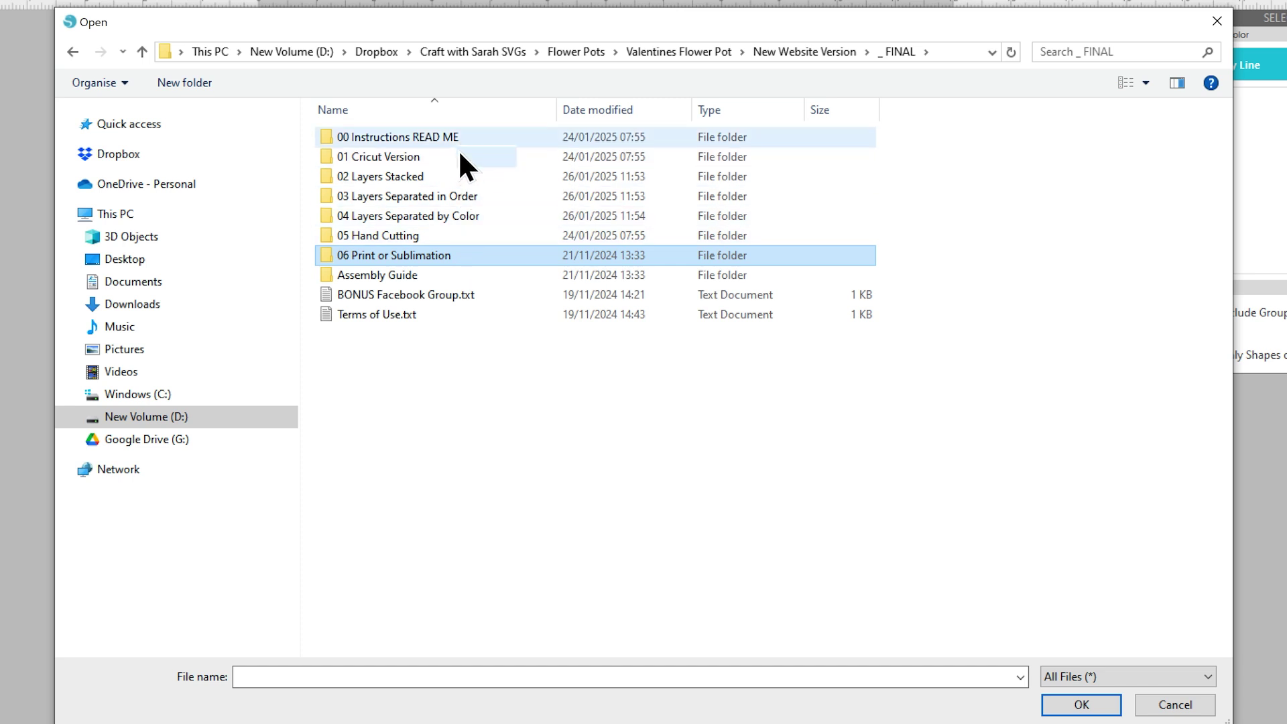
click(415, 177)
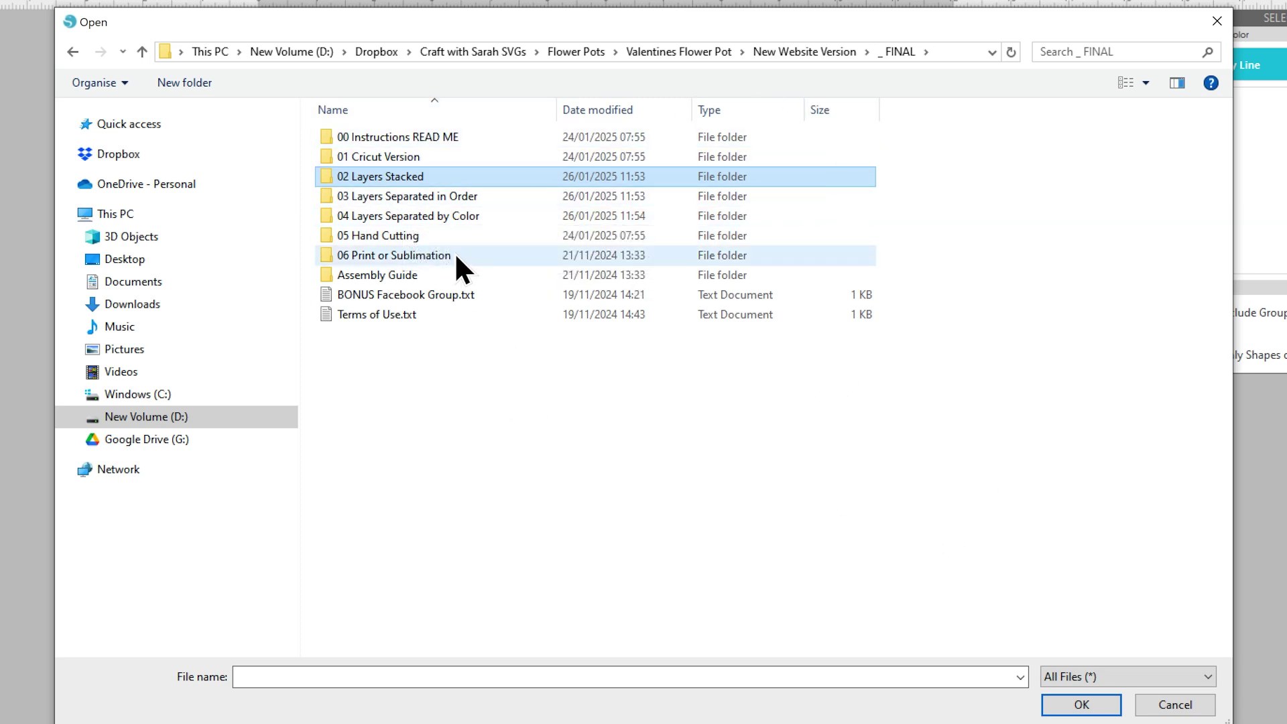
double_click(385, 176)
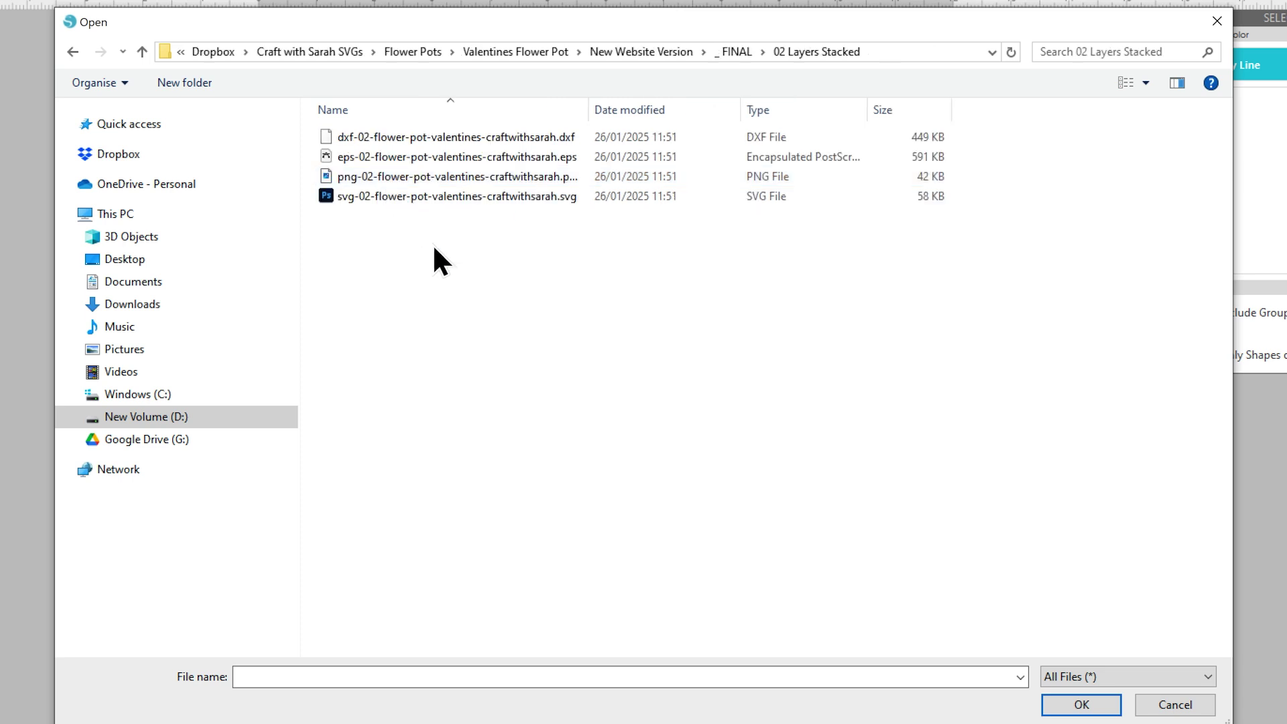
click(432, 201)
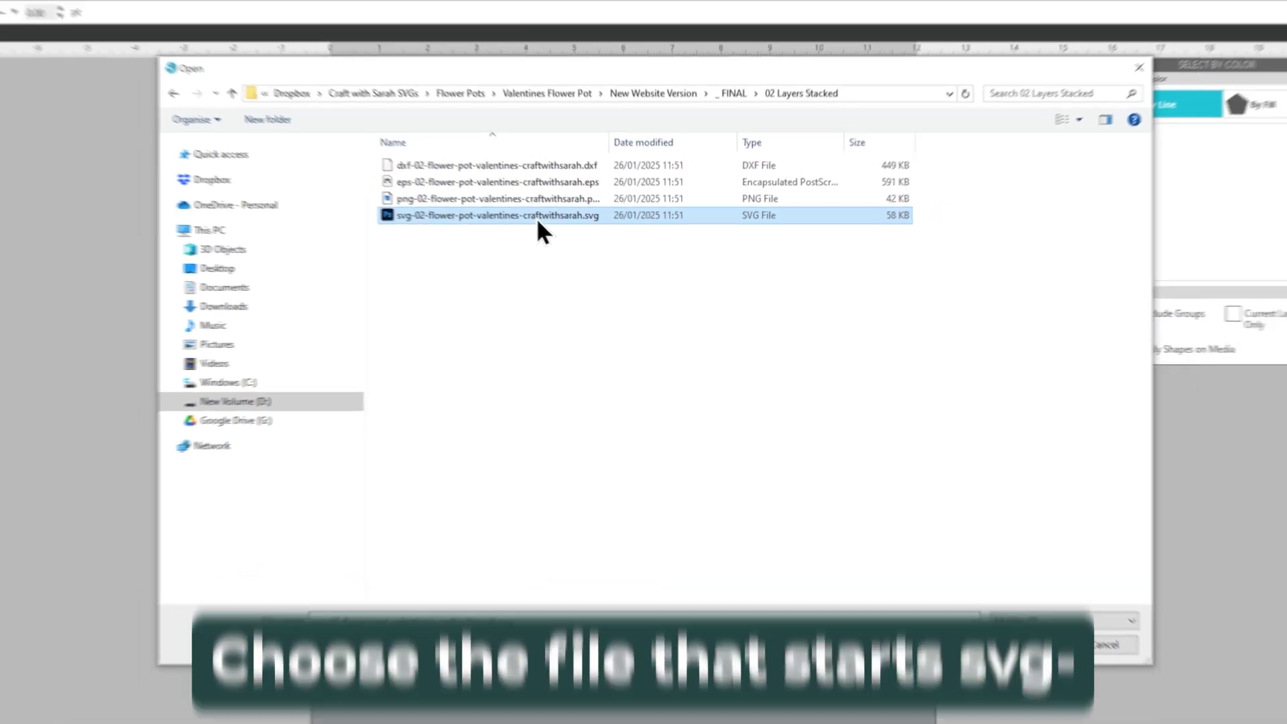
Step: Open the flower pot SVG and zoom out to see the whole mat
double_click(539, 216)
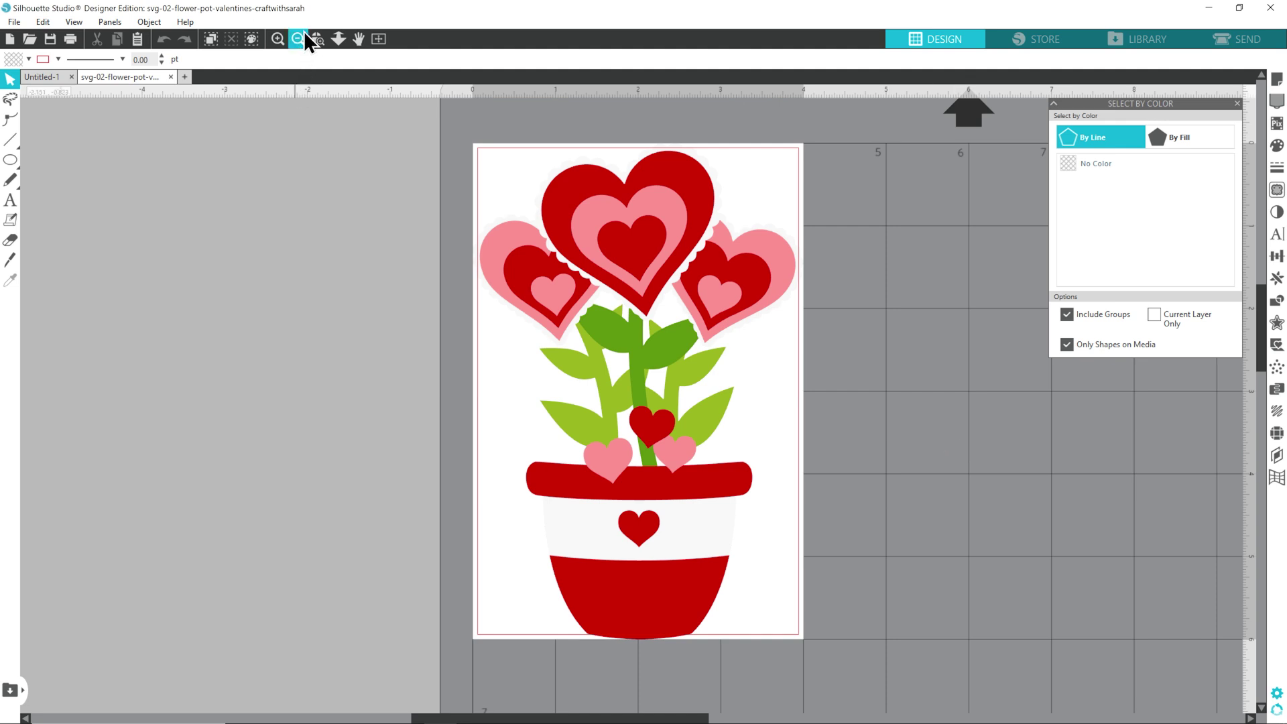
click(304, 34)
click(299, 43)
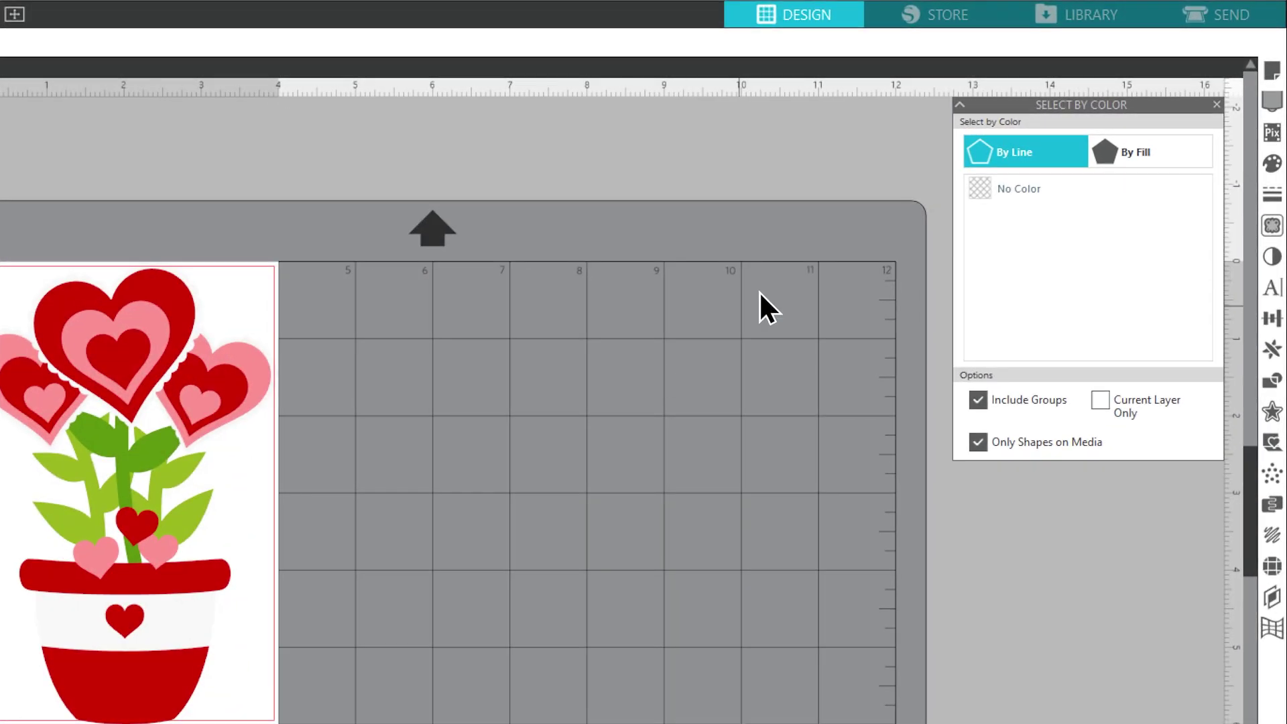
Step: Set the page's media size to Auto (12x12) in Page Setup
click(1272, 75)
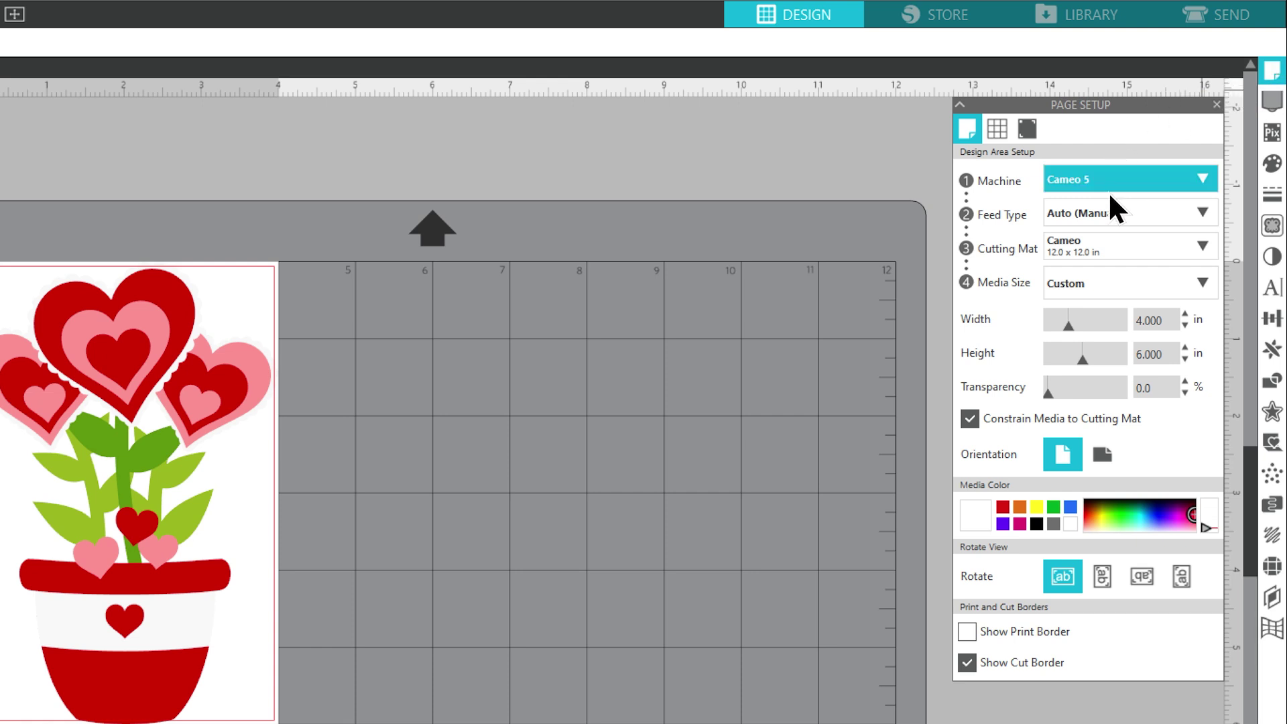
click(1082, 288)
click(1096, 324)
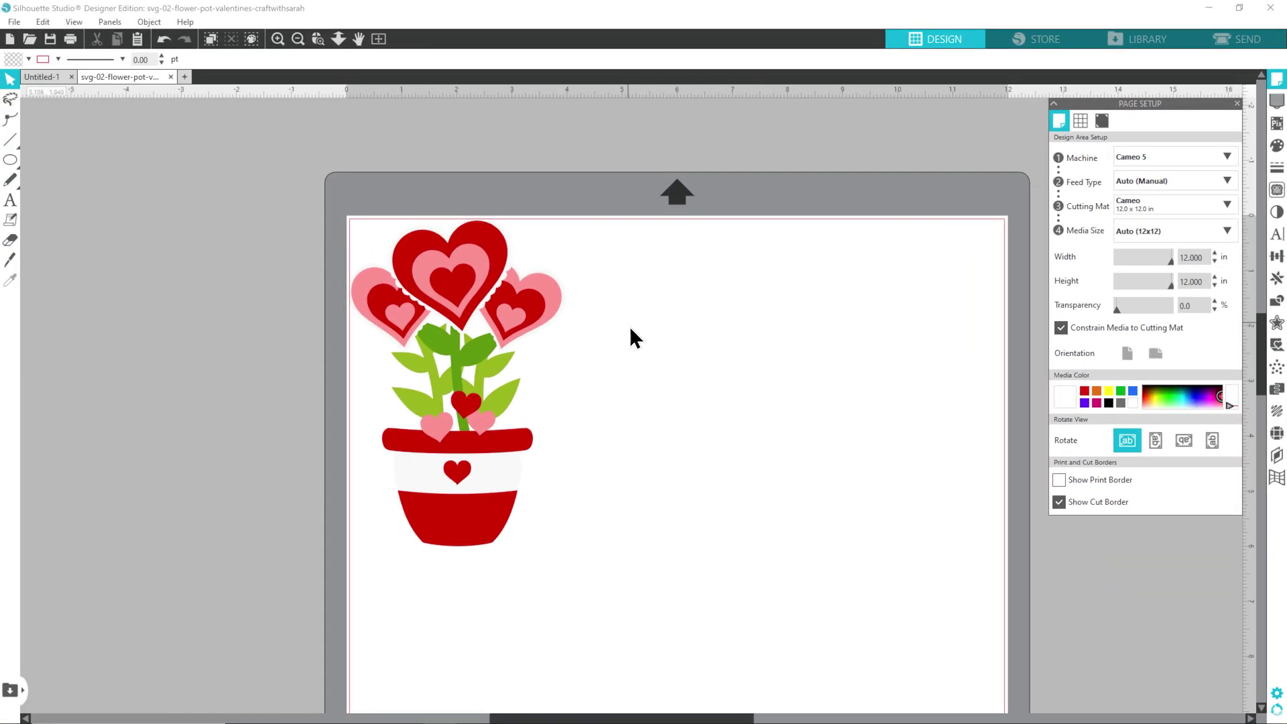
scroll(670, 325, down, 1)
scroll(674, 323, up, 1)
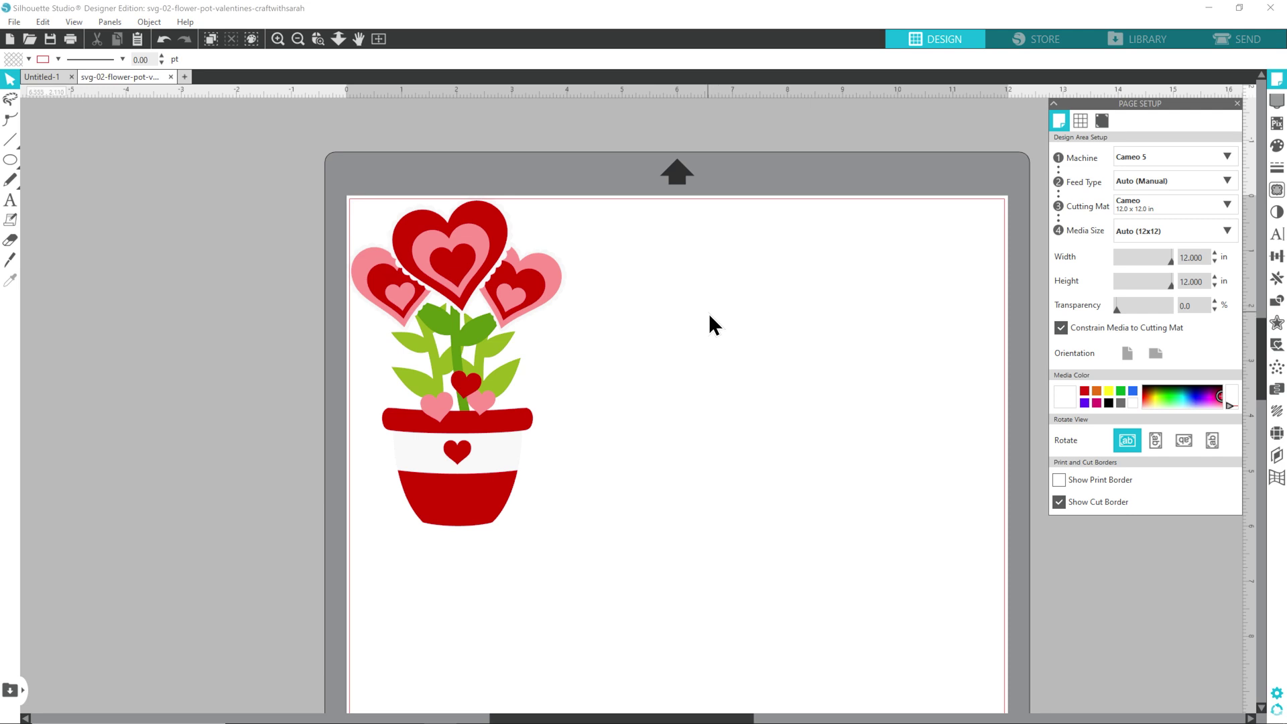
Step: Outline every shape of the flower pot design in dark brown
drag(289, 170, 659, 609)
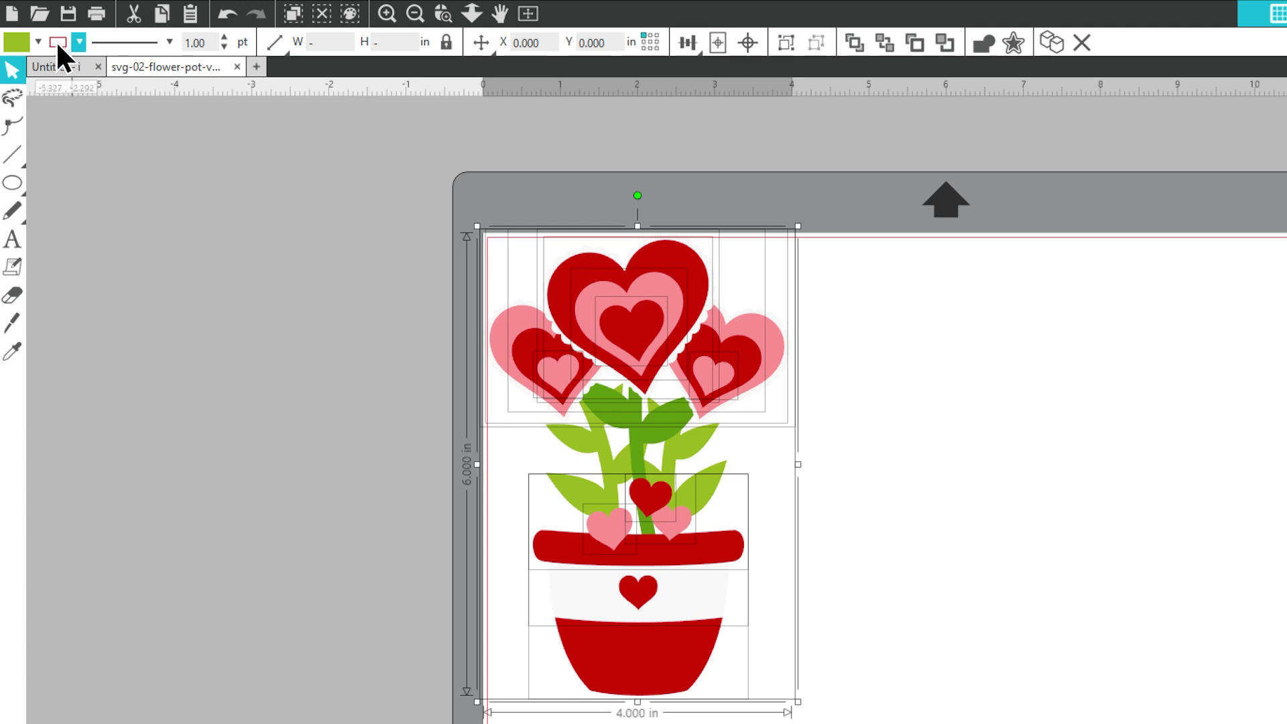
click(58, 42)
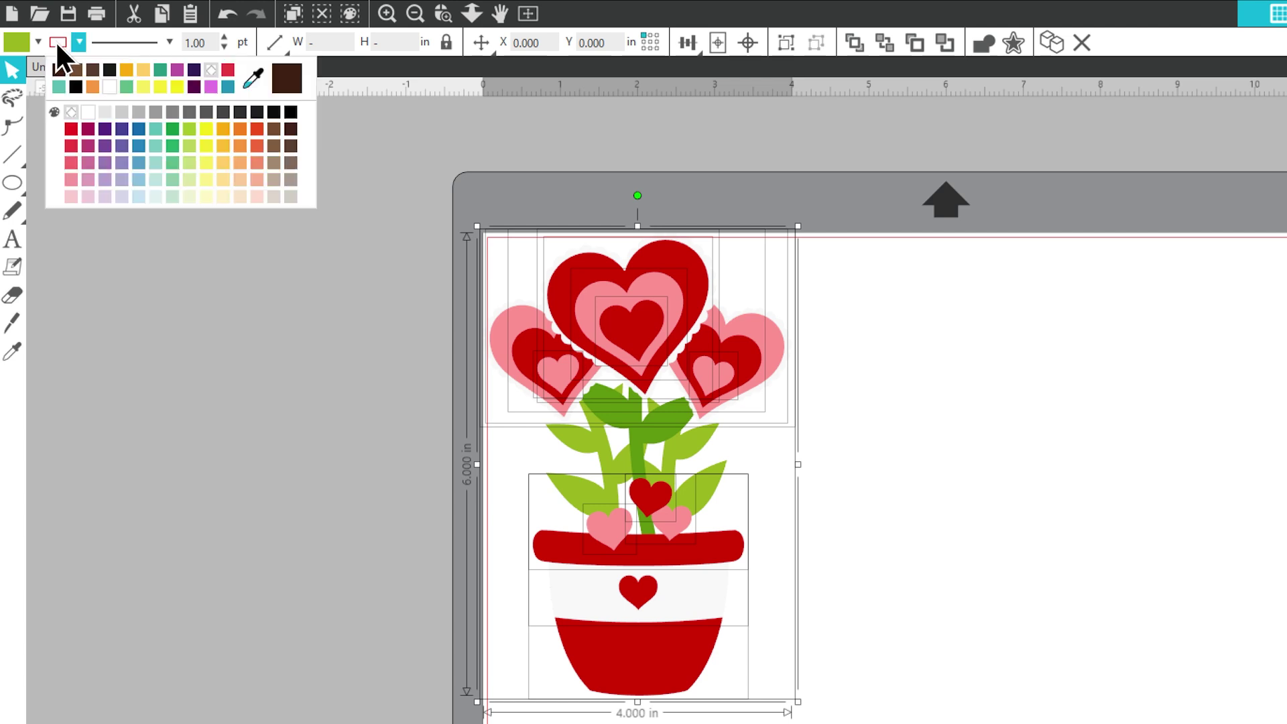
click(59, 70)
click(272, 195)
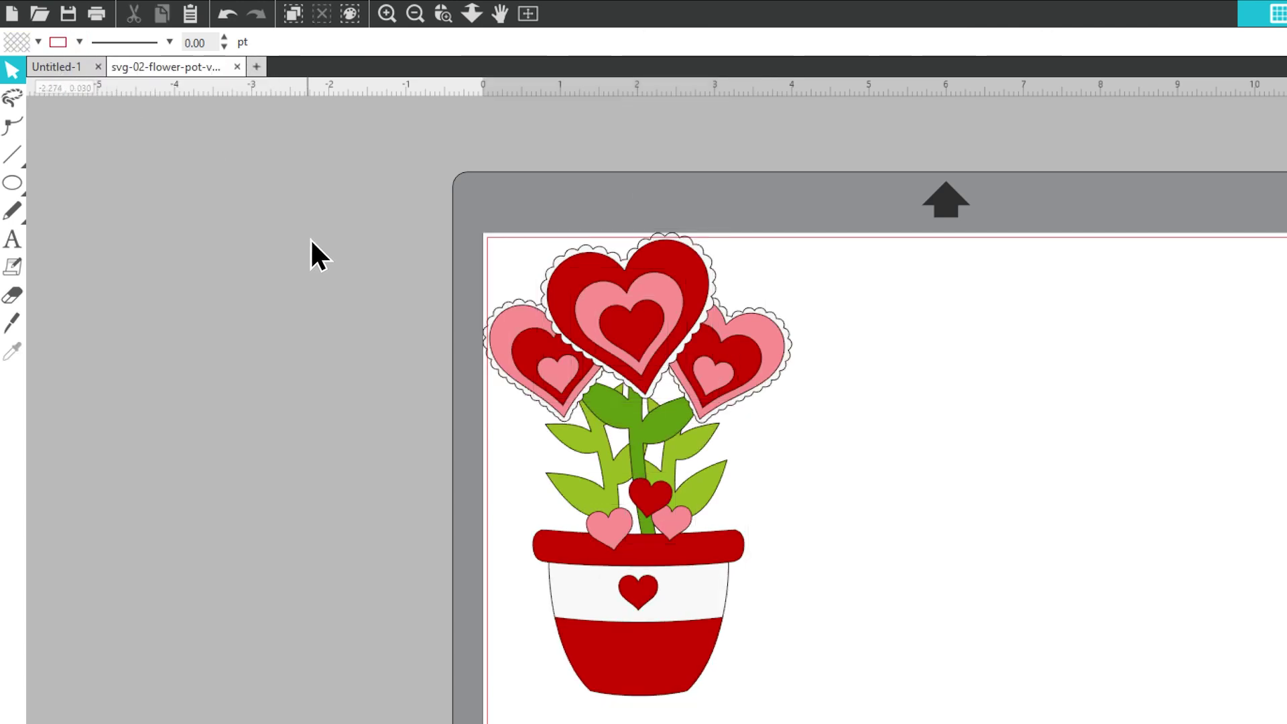
click(476, 277)
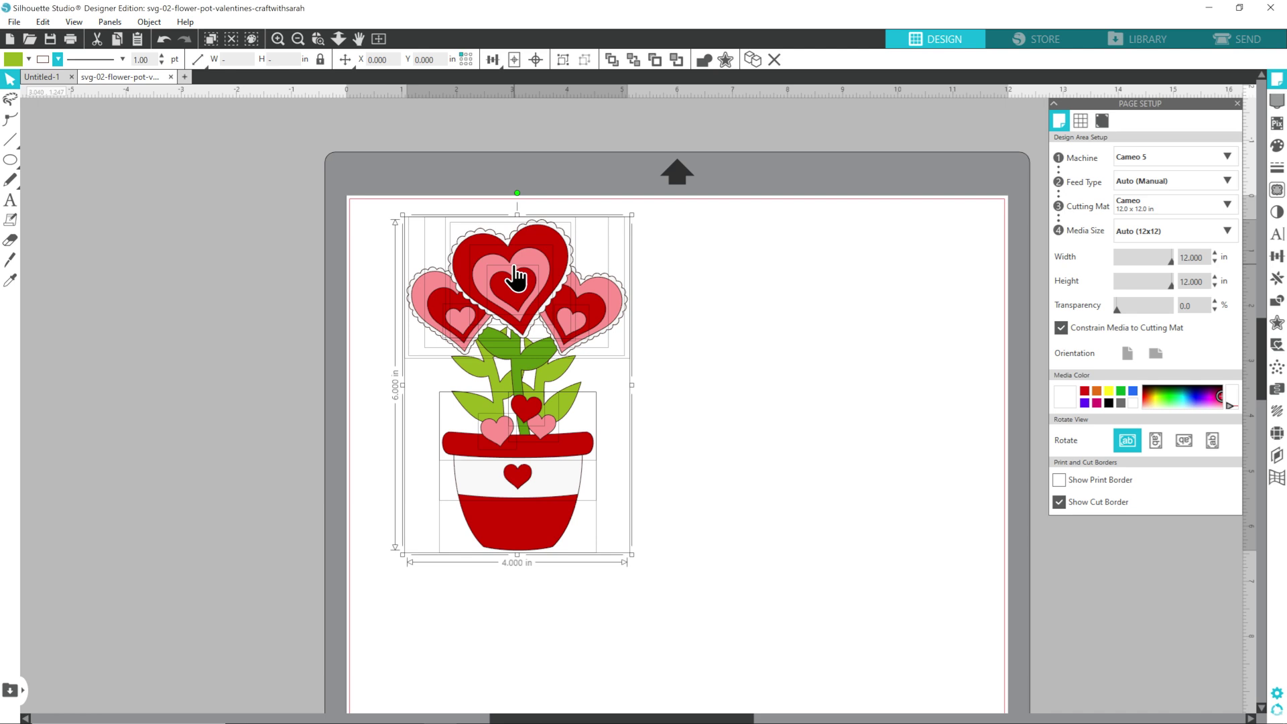
click(939, 371)
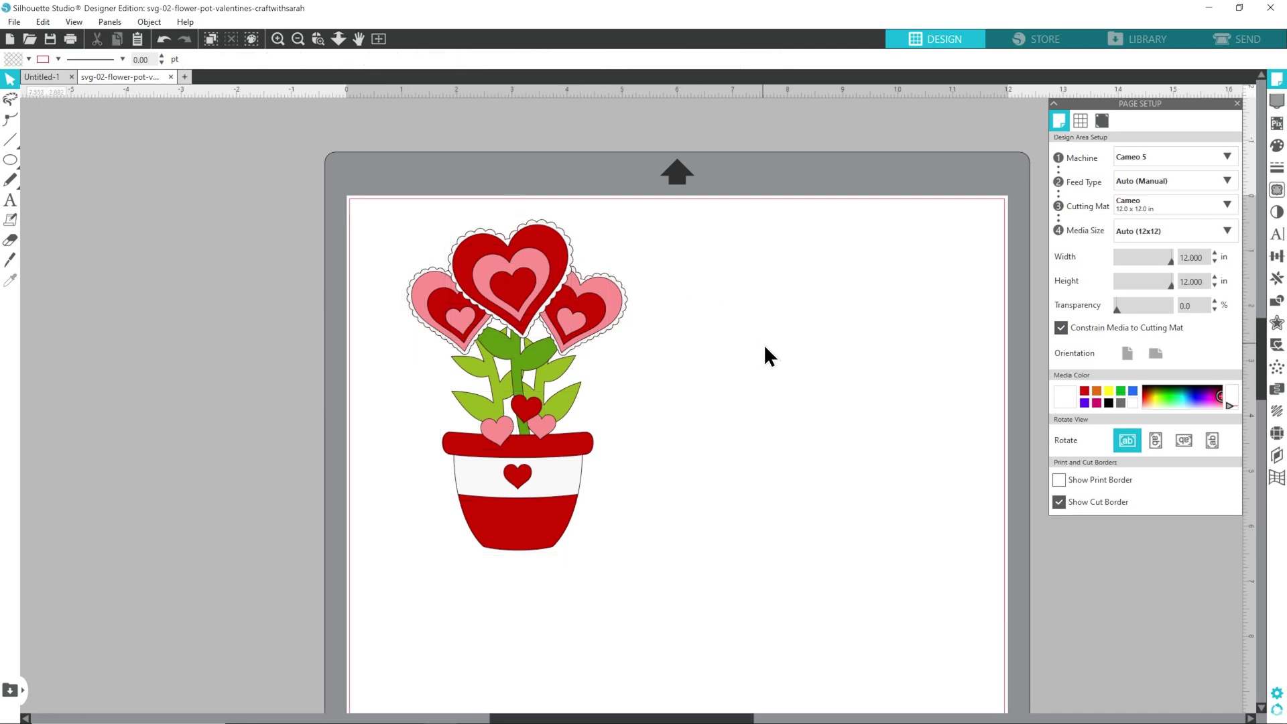
click(278, 39)
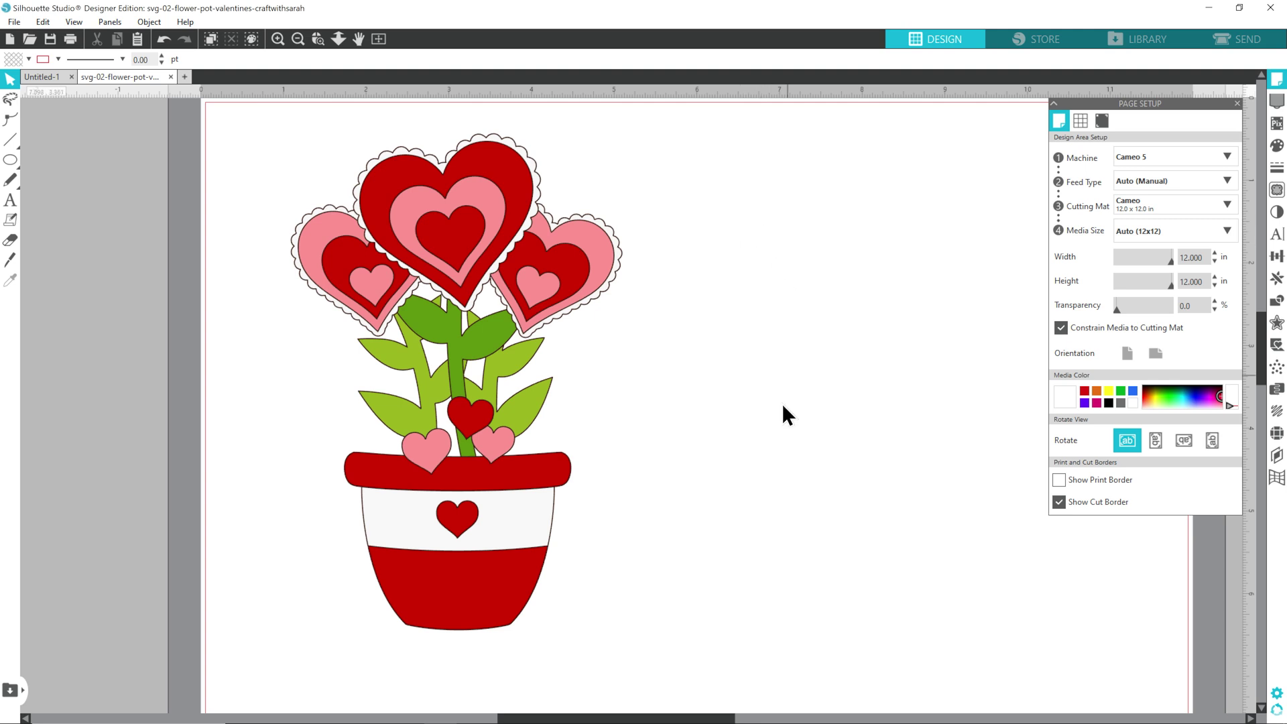
Step: Turn the pot's white band golden yellow
click(525, 517)
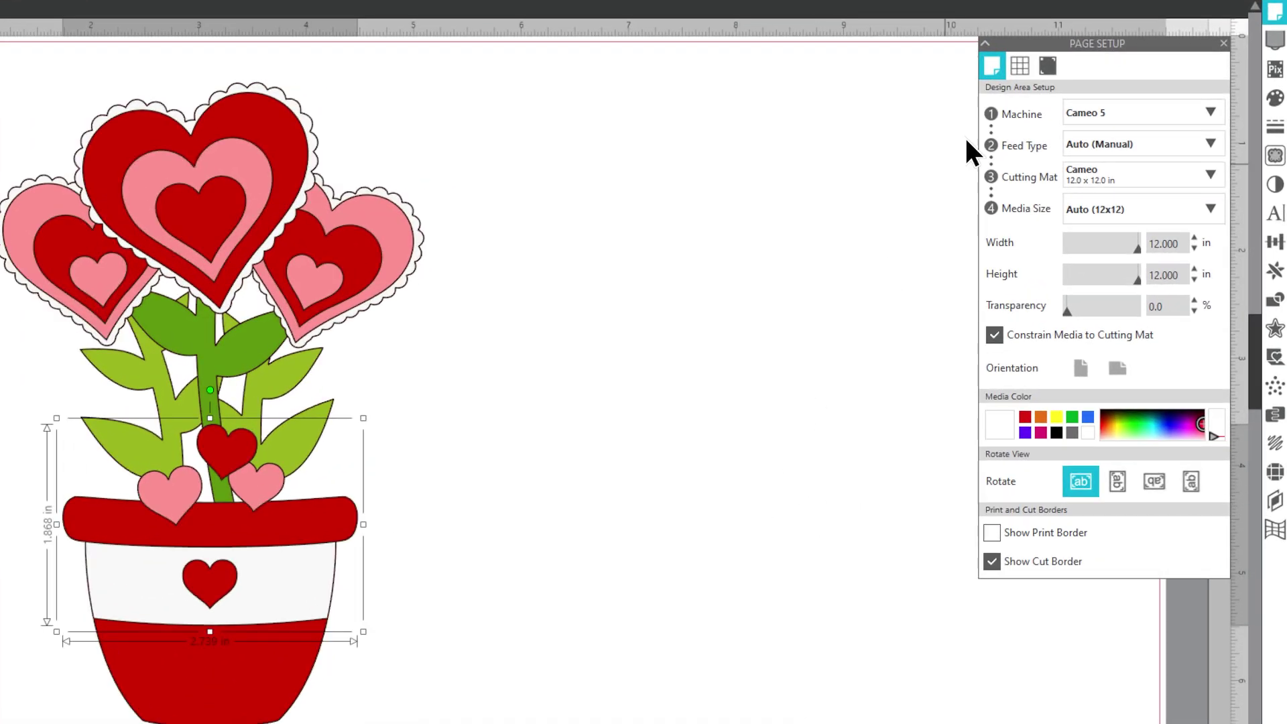
click(1276, 99)
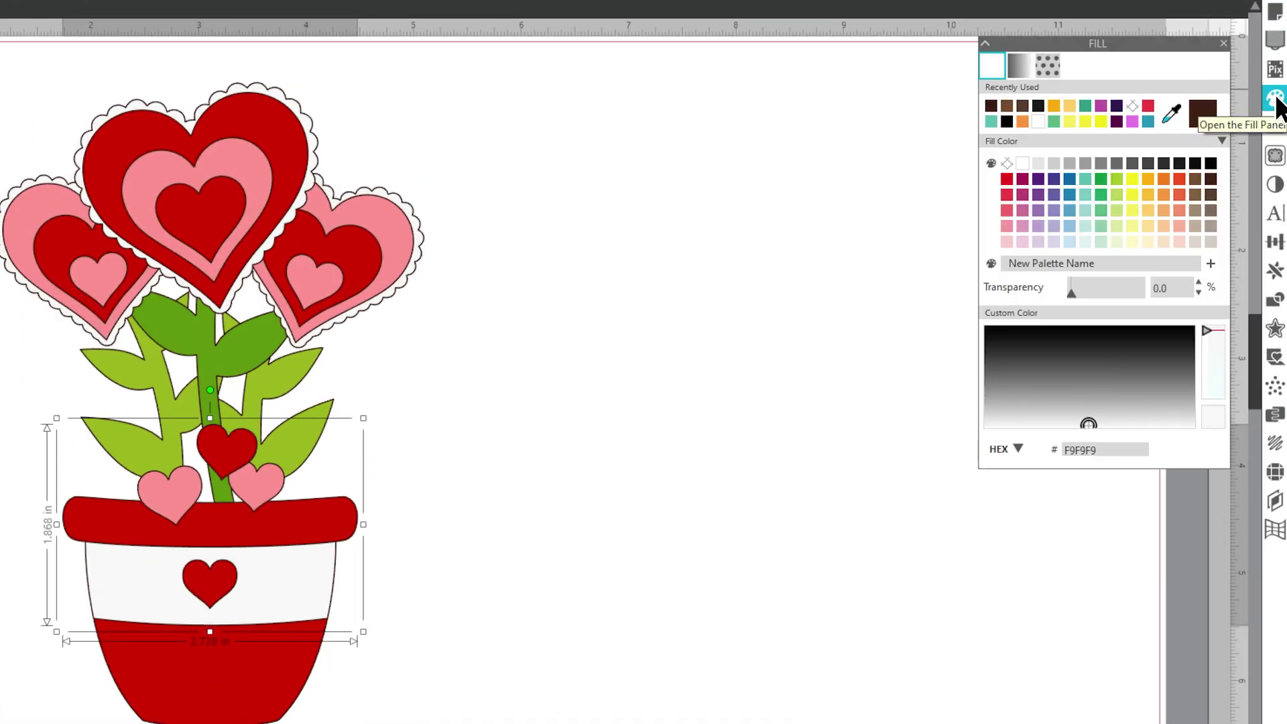
click(1149, 195)
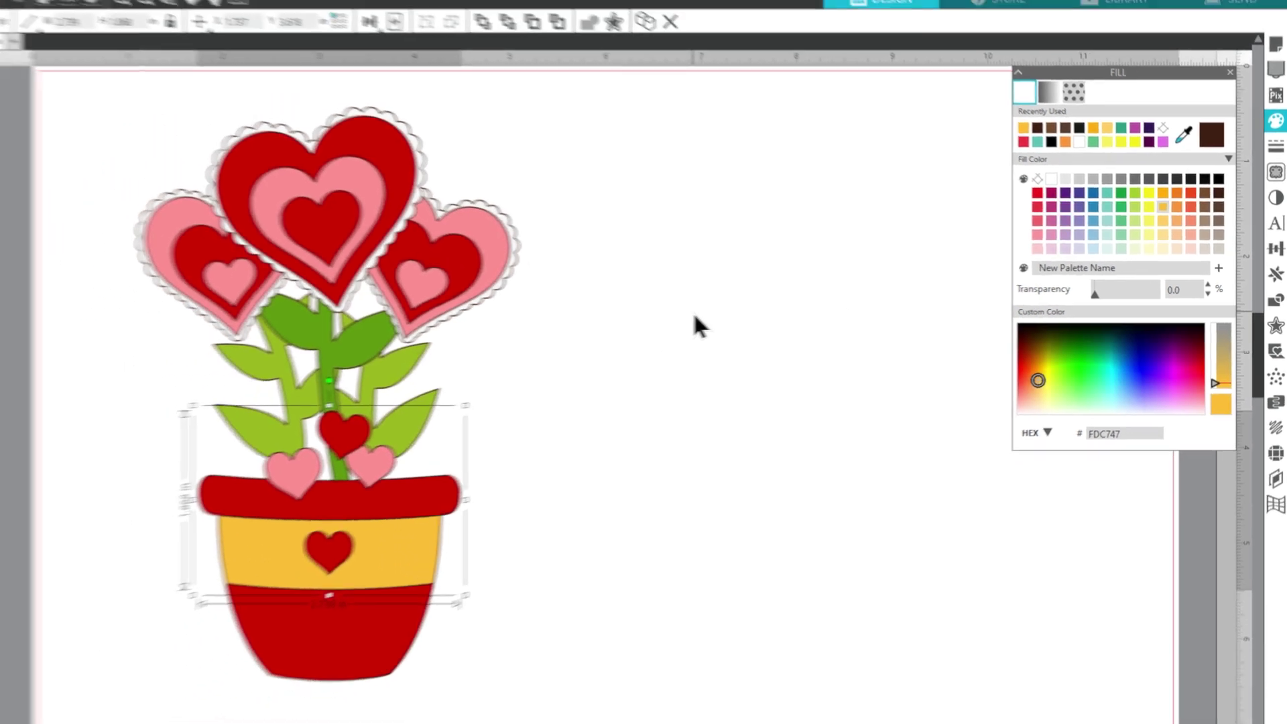
click(478, 271)
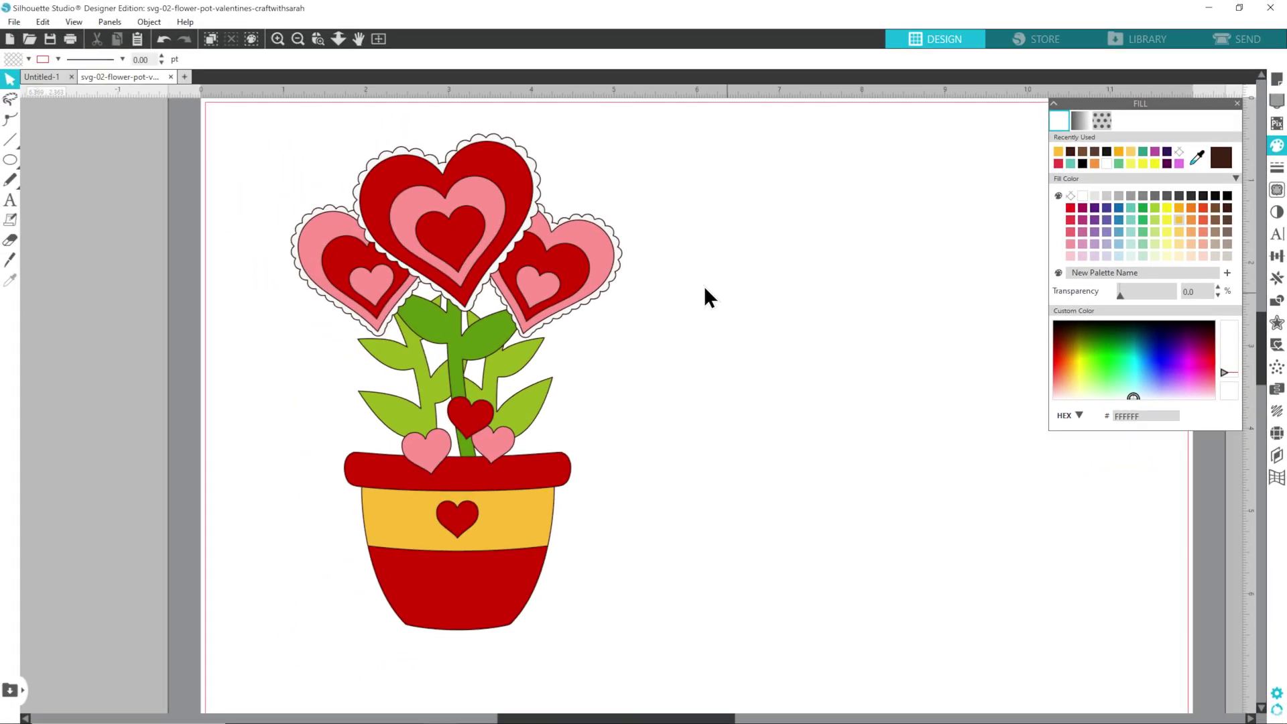
Step: Sample the band's yellow onto the scalloped edges of the small hearts and the big heart
click(625, 268)
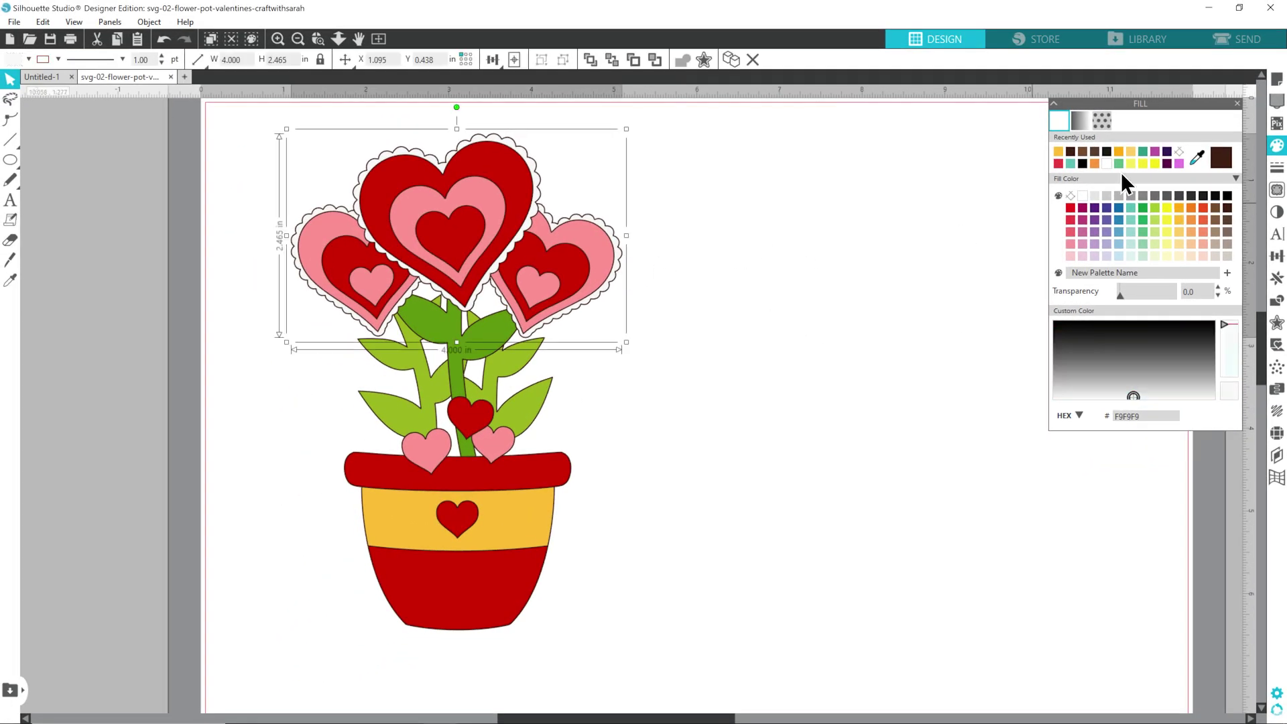
click(1197, 161)
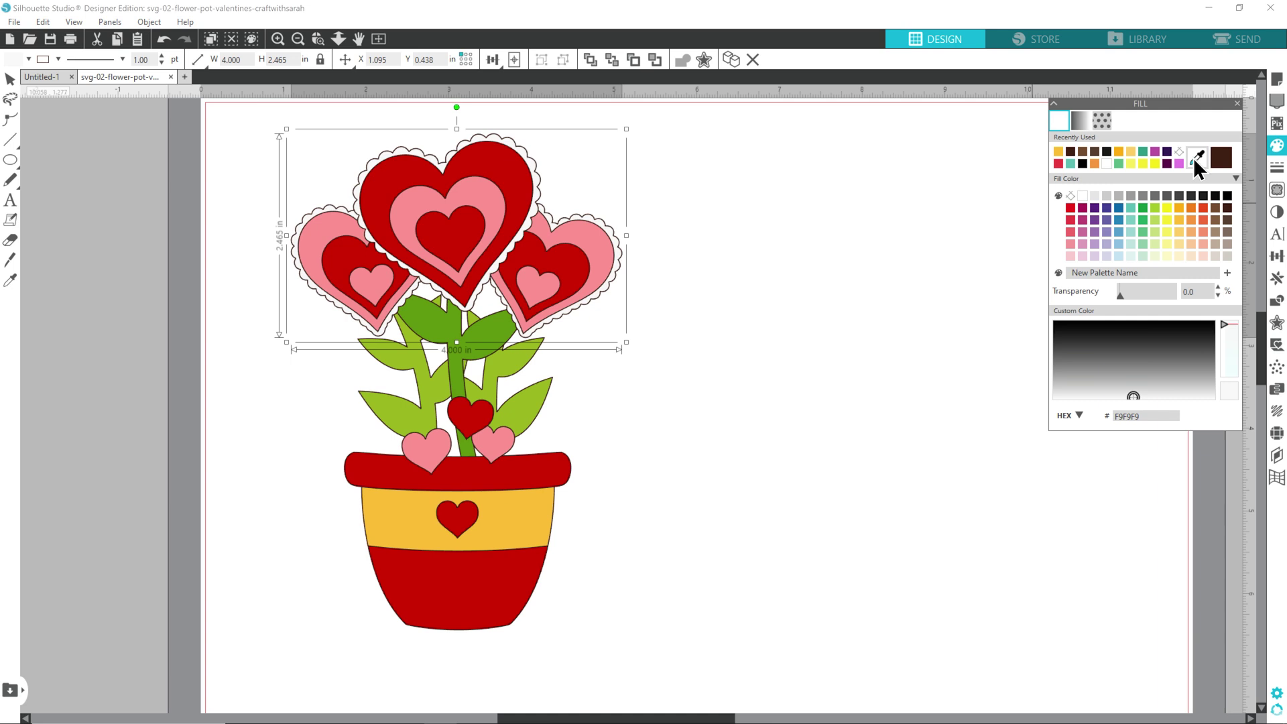
click(537, 513)
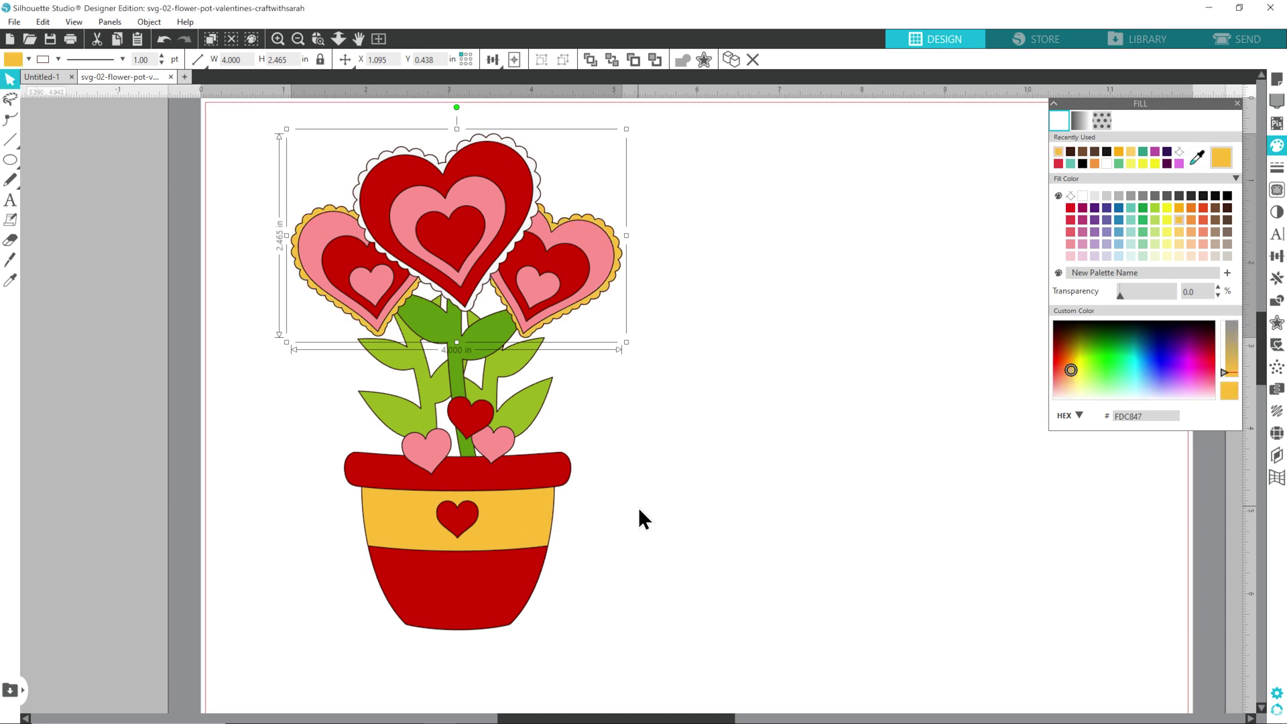
click(635, 419)
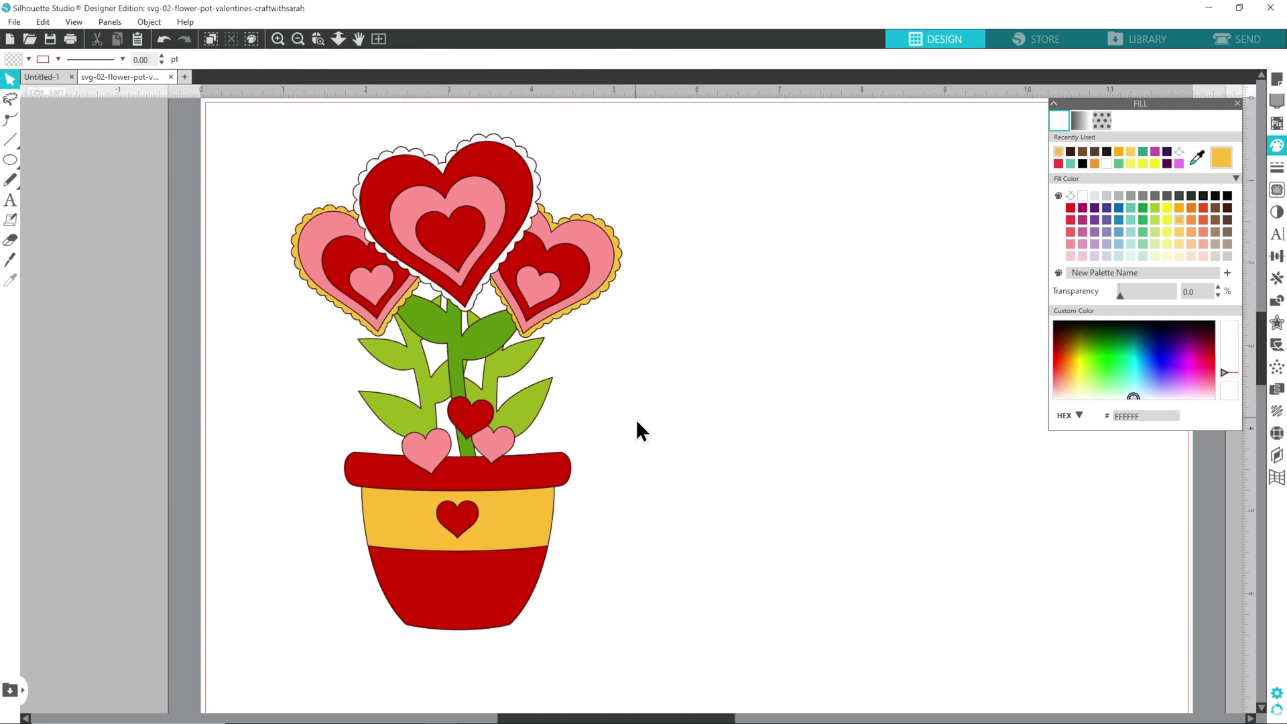
click(537, 171)
click(1198, 159)
click(539, 516)
click(820, 376)
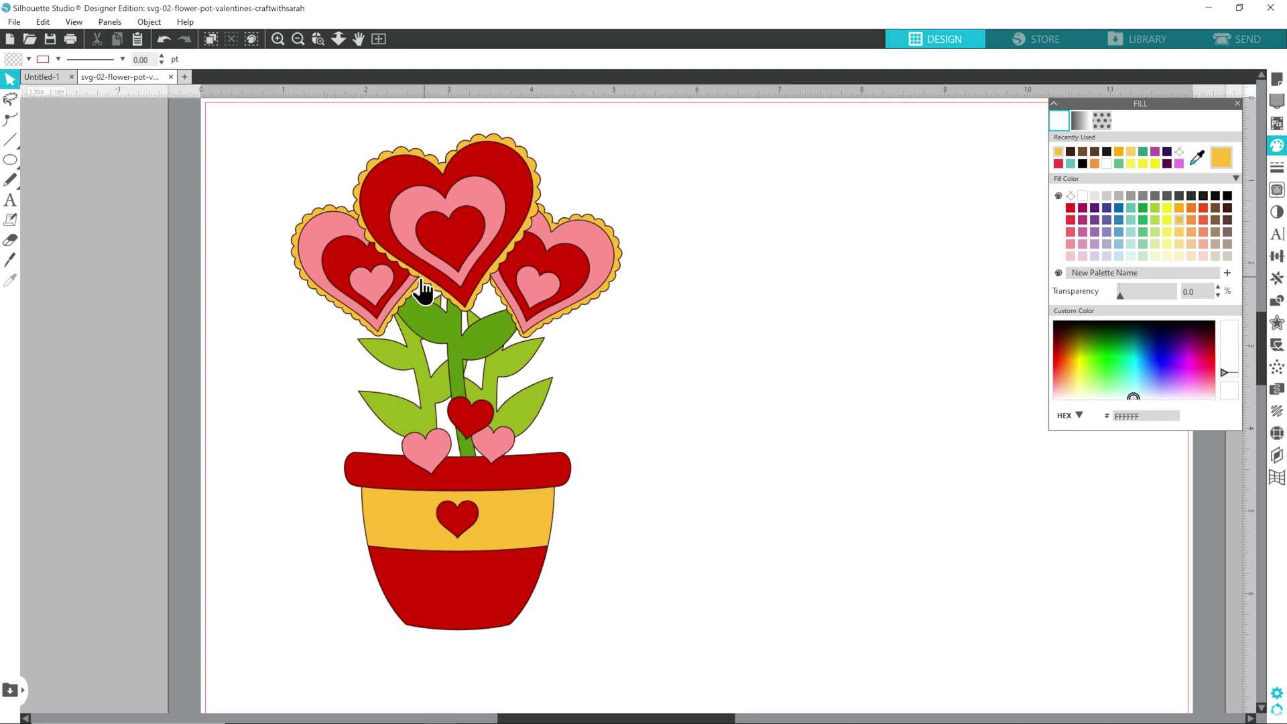
Step: Sample the band's yellow onto the inner hearts of the left, centre and right flowers
click(384, 281)
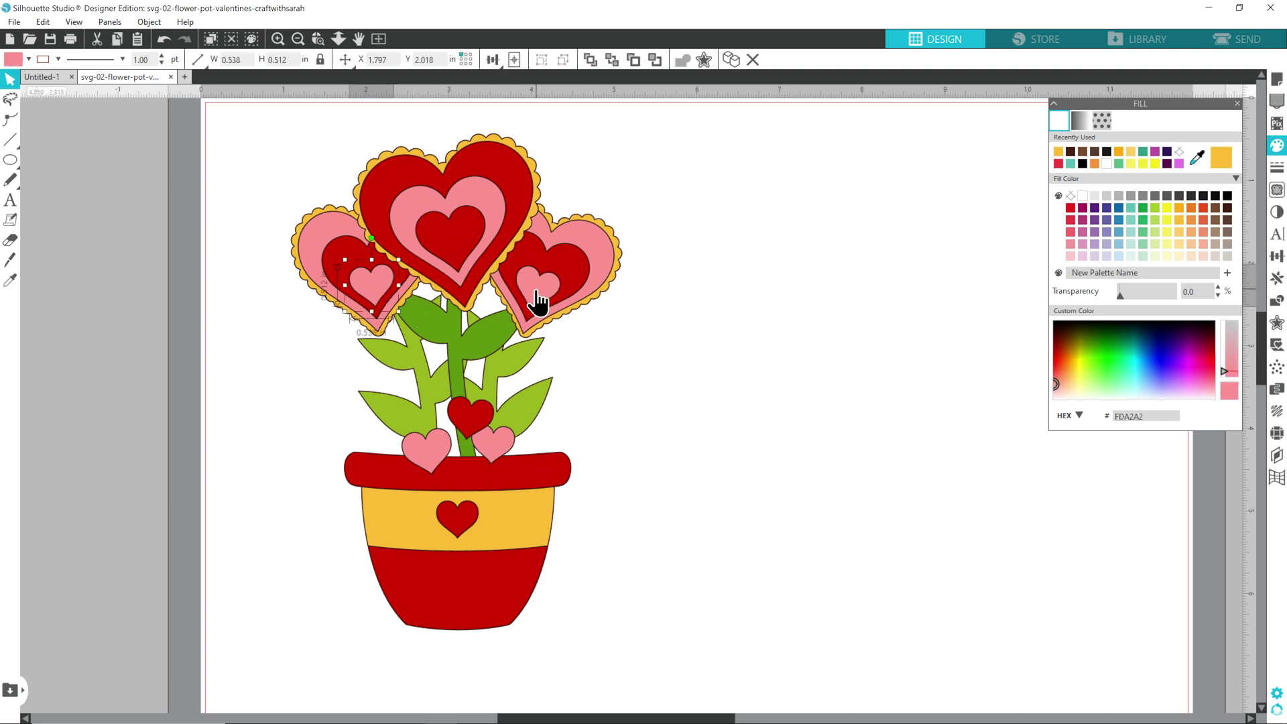
click(1197, 158)
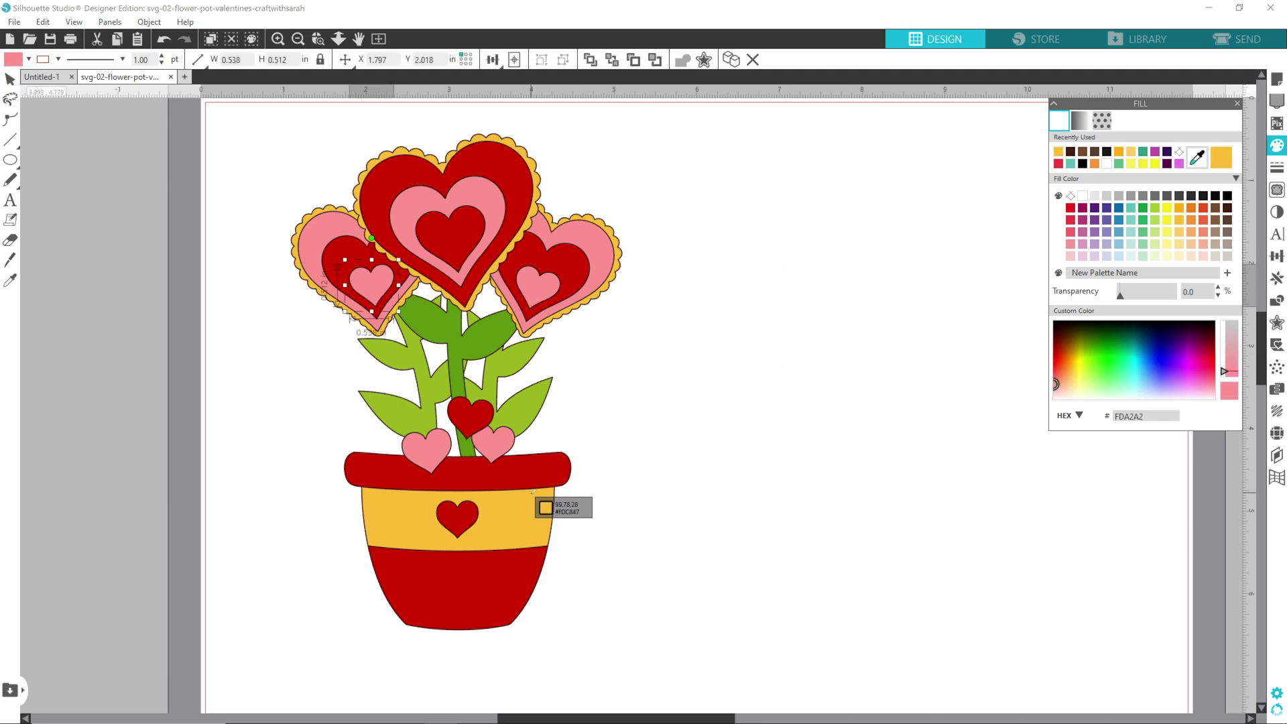
click(523, 499)
click(459, 236)
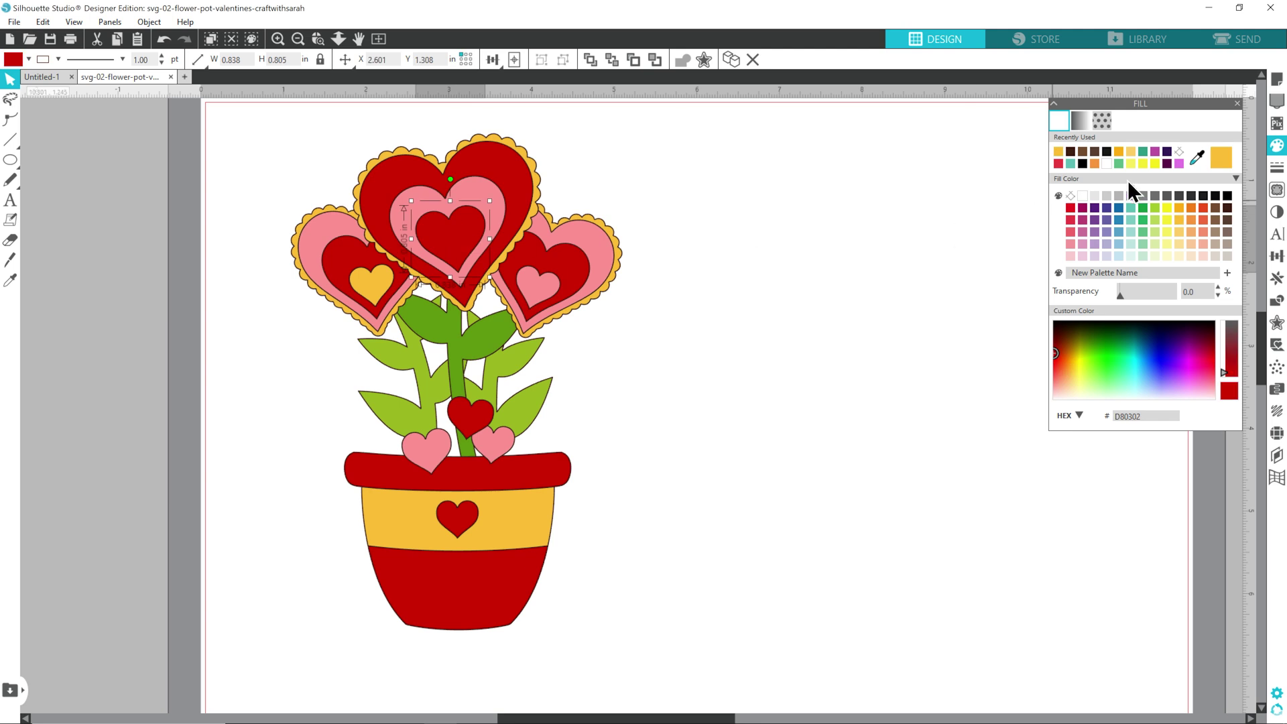
click(1197, 159)
click(482, 529)
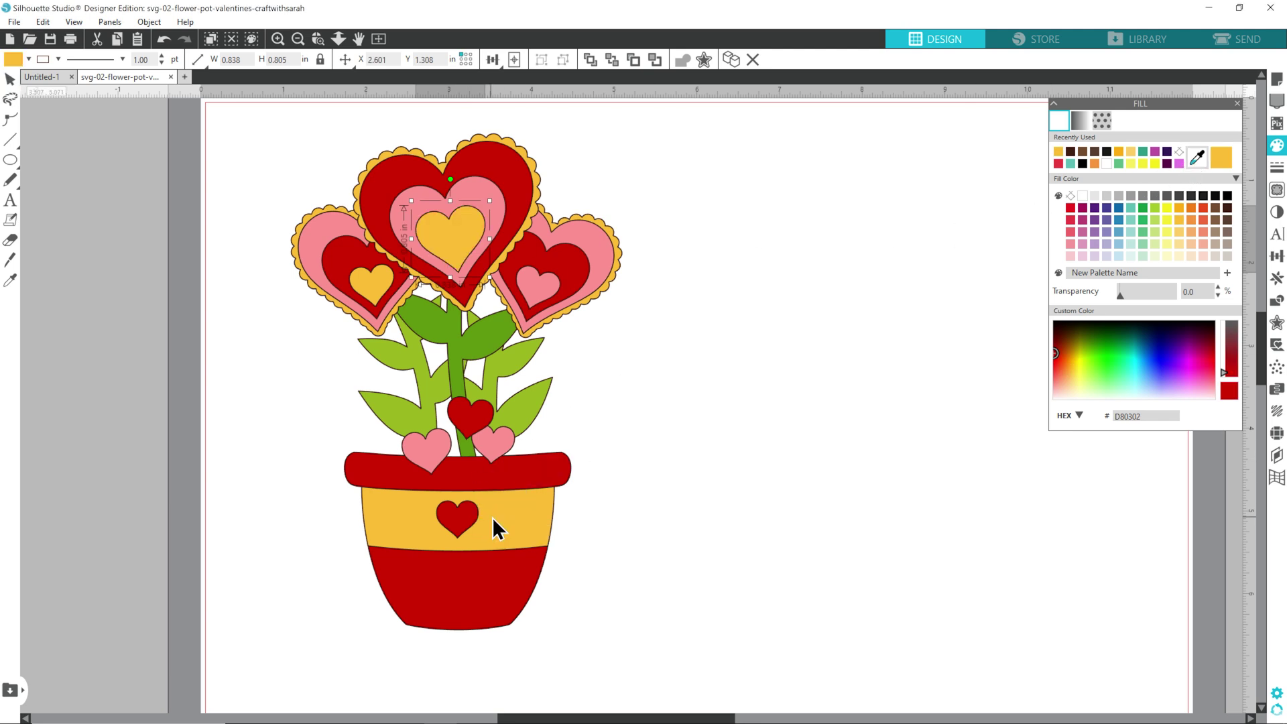
click(538, 289)
click(1197, 158)
click(520, 510)
click(731, 412)
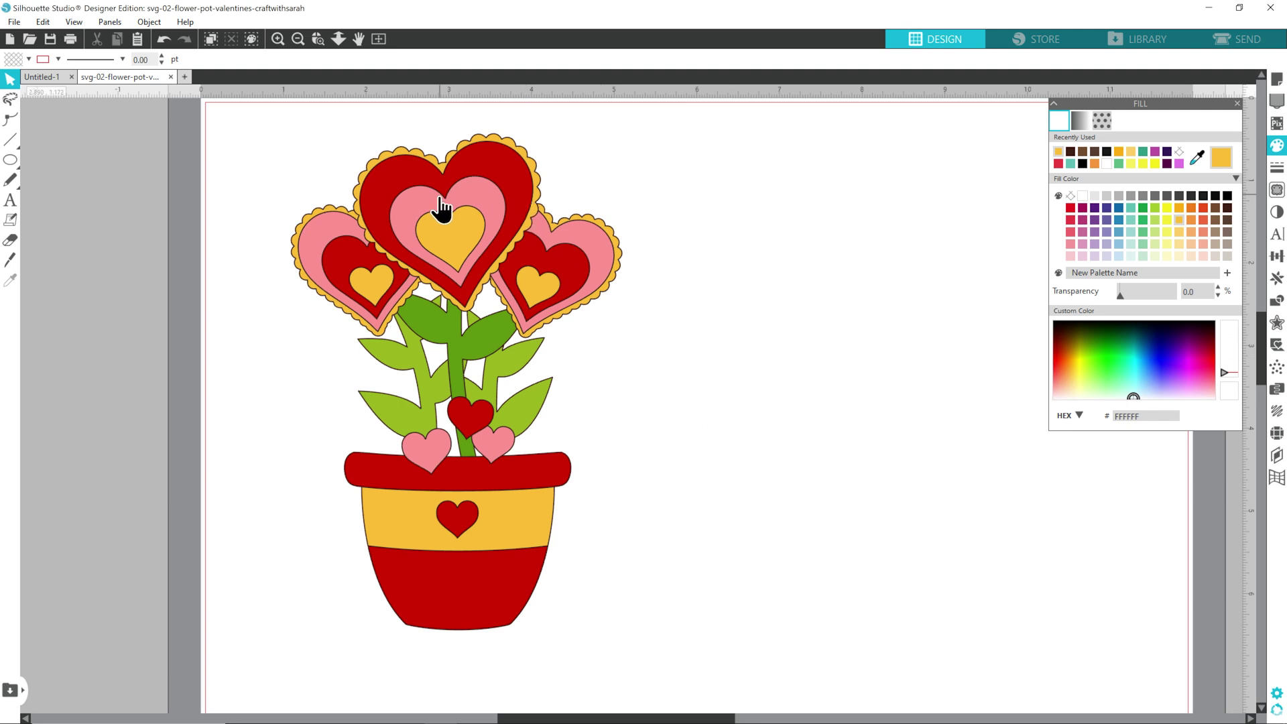
Step: Bring the newly opened labradoodle SVG into view in its own tab
scroll(669, 246, up, 1)
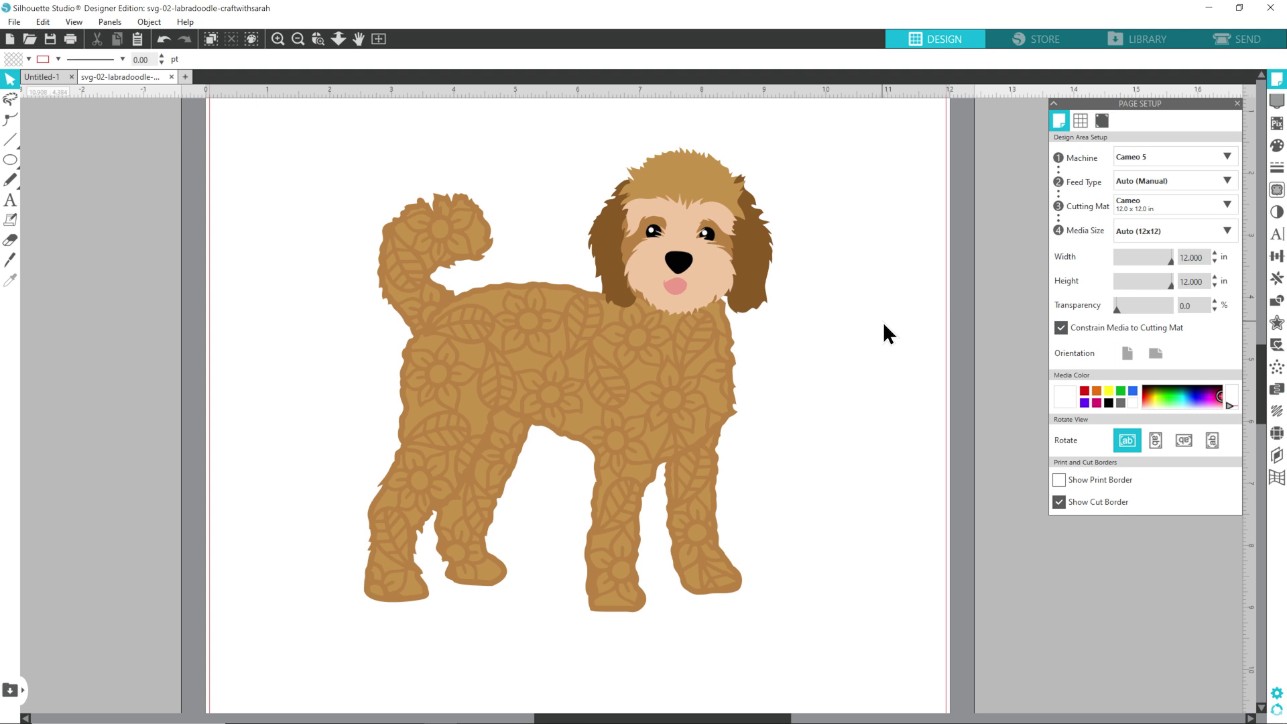
Step: Pull the cream face piece off the dog's head, then undo to restore it
click(721, 276)
drag(756, 271, 1030, 298)
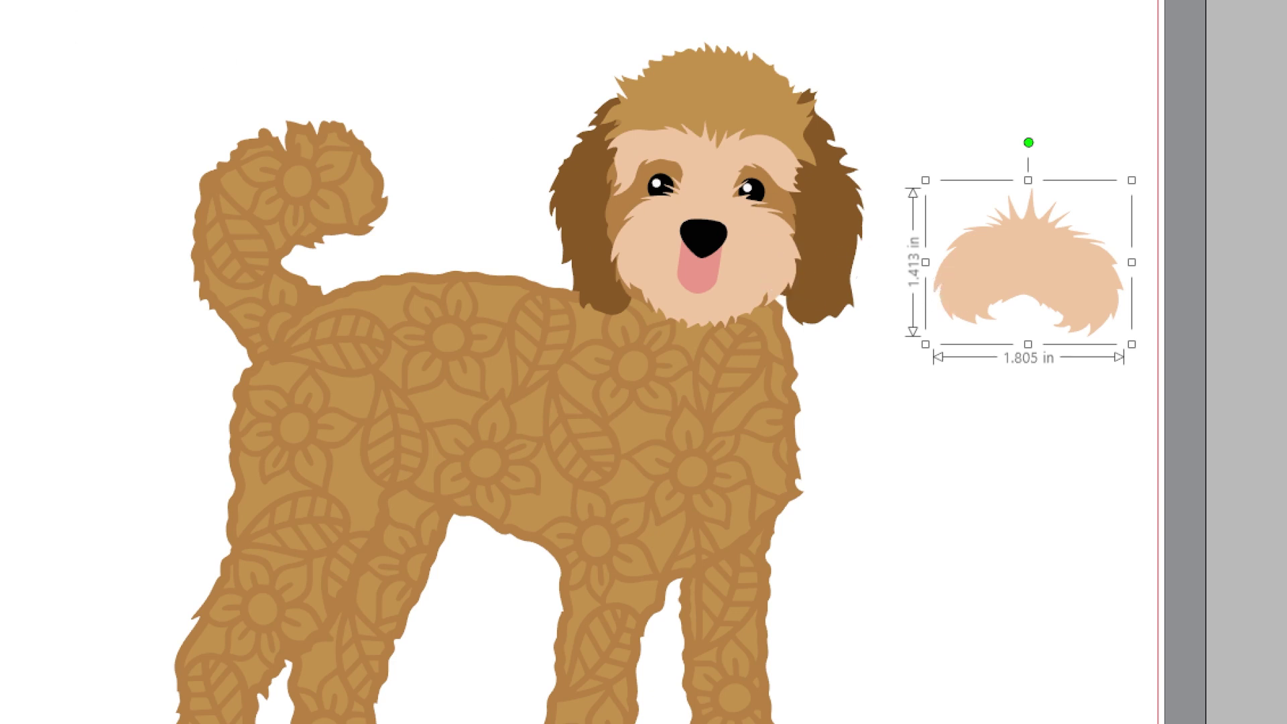
key(ctrl+z)
click(439, 148)
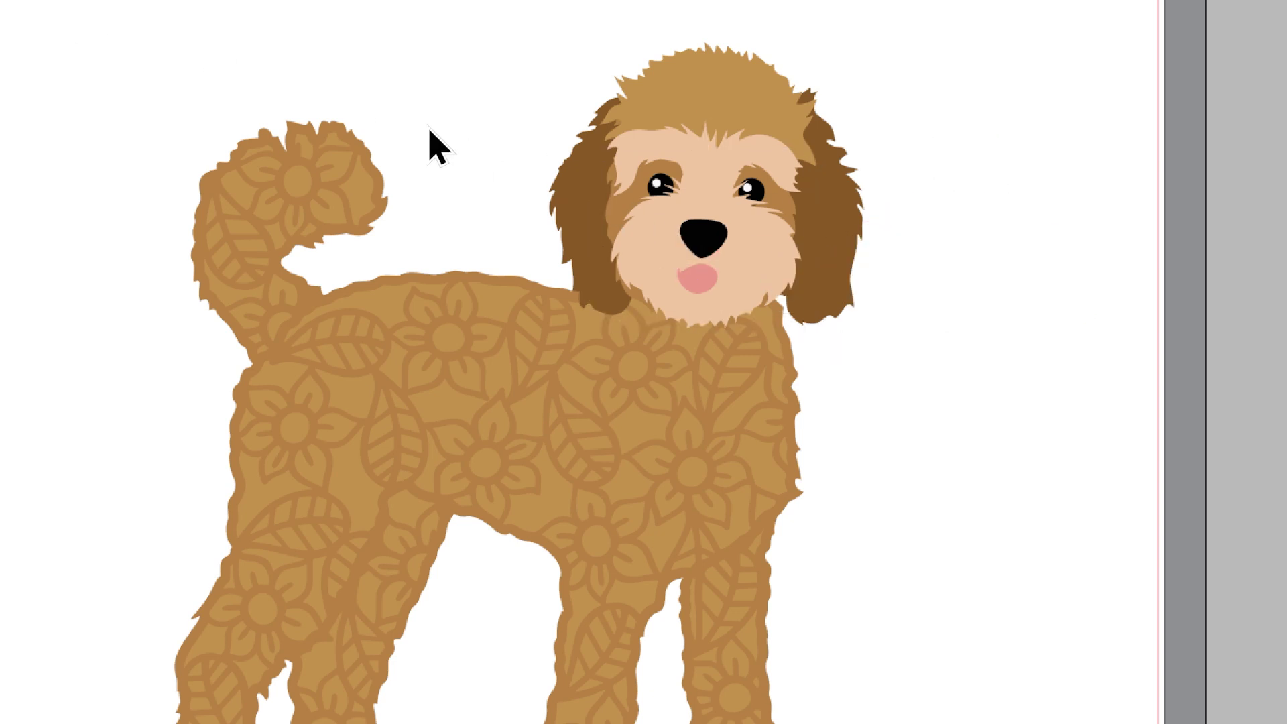
Step: Give every piece of the labradoodle a dark brown outline
key(ctrl+a)
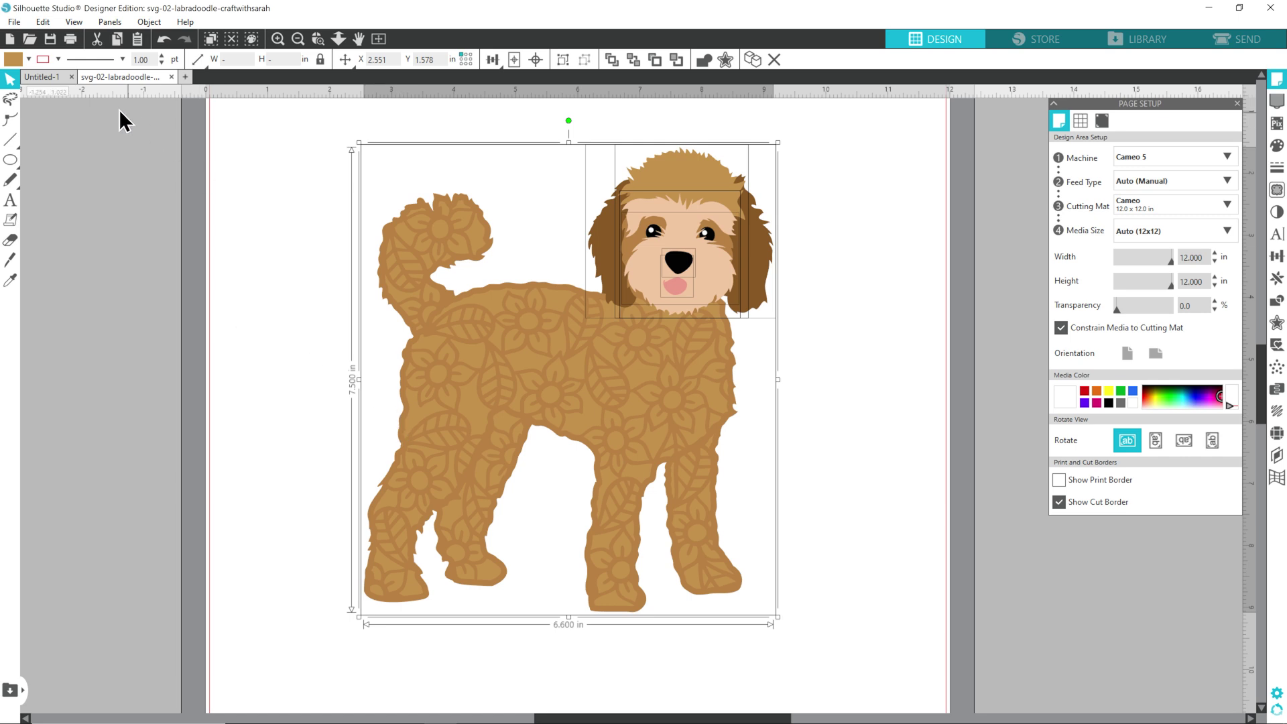
click(46, 59)
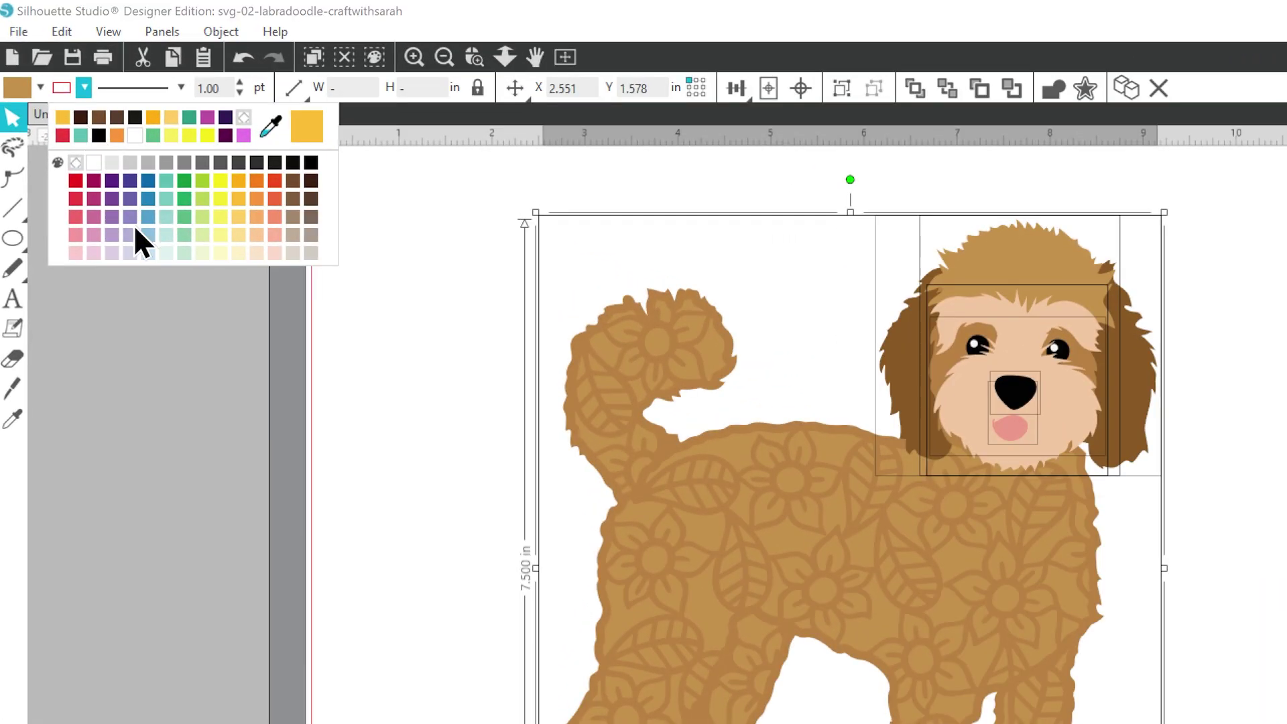
click(235, 447)
click(231, 445)
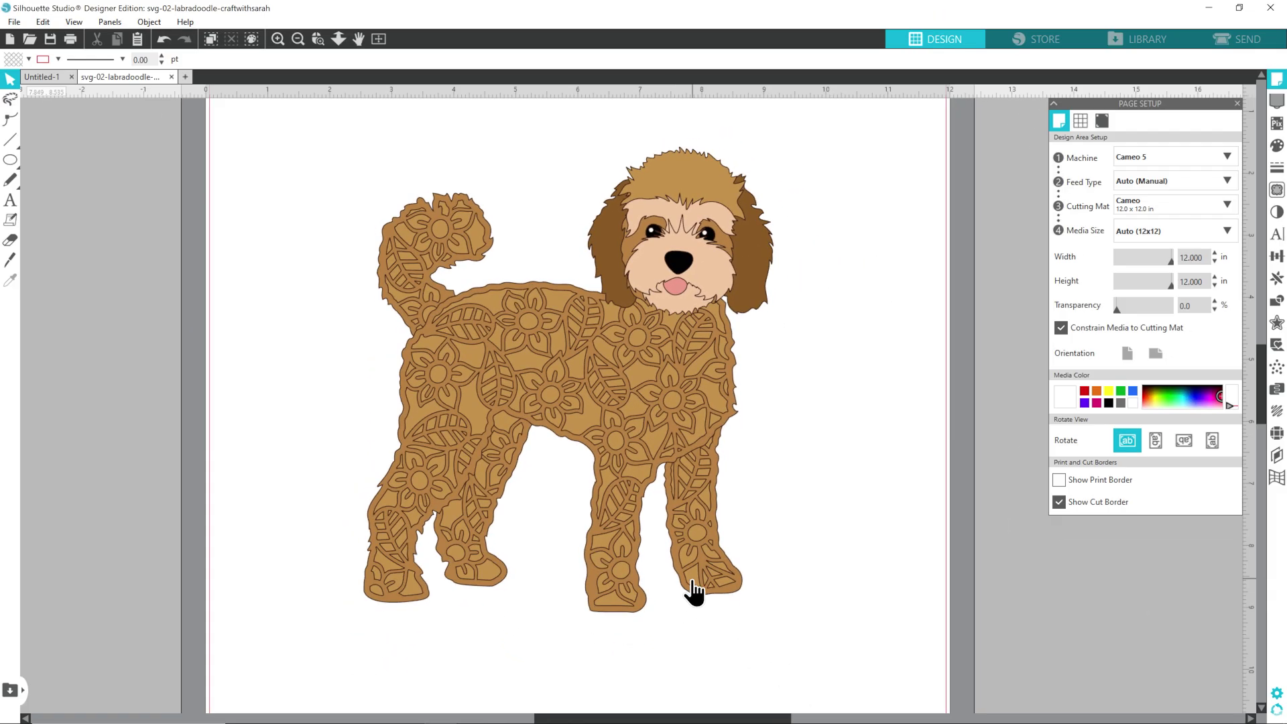
click(693, 580)
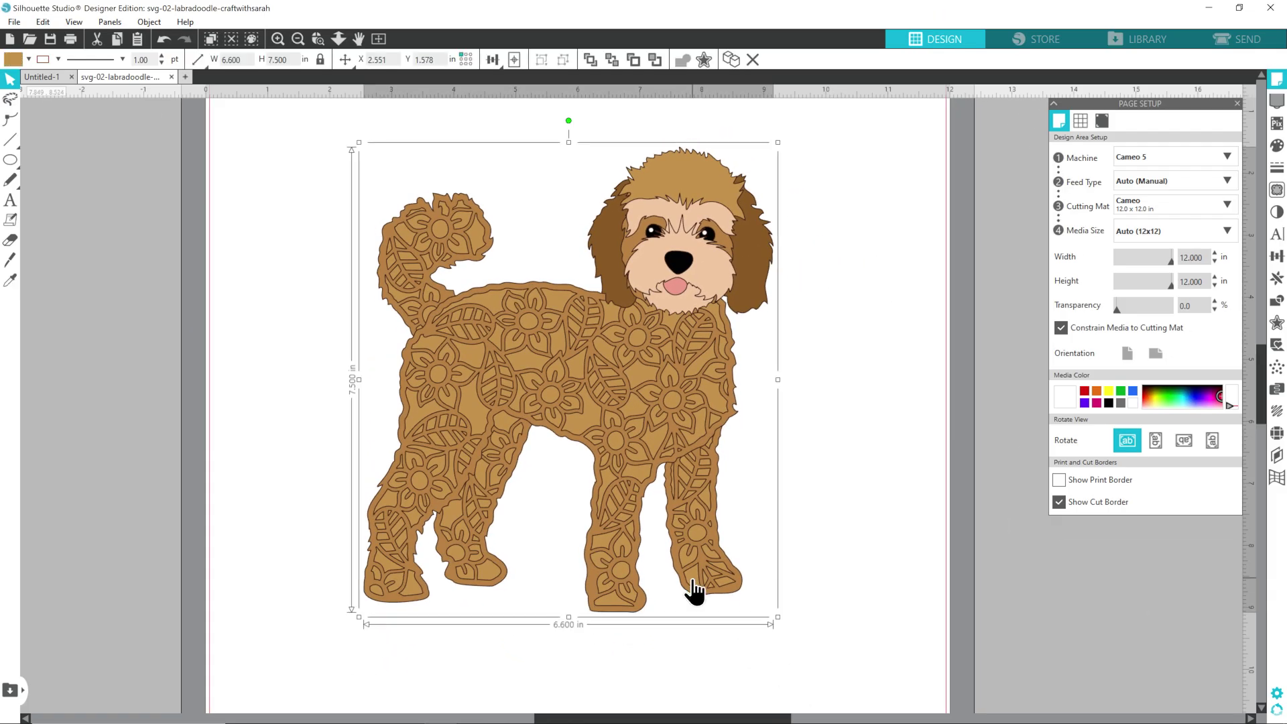
drag(693, 580, 846, 609)
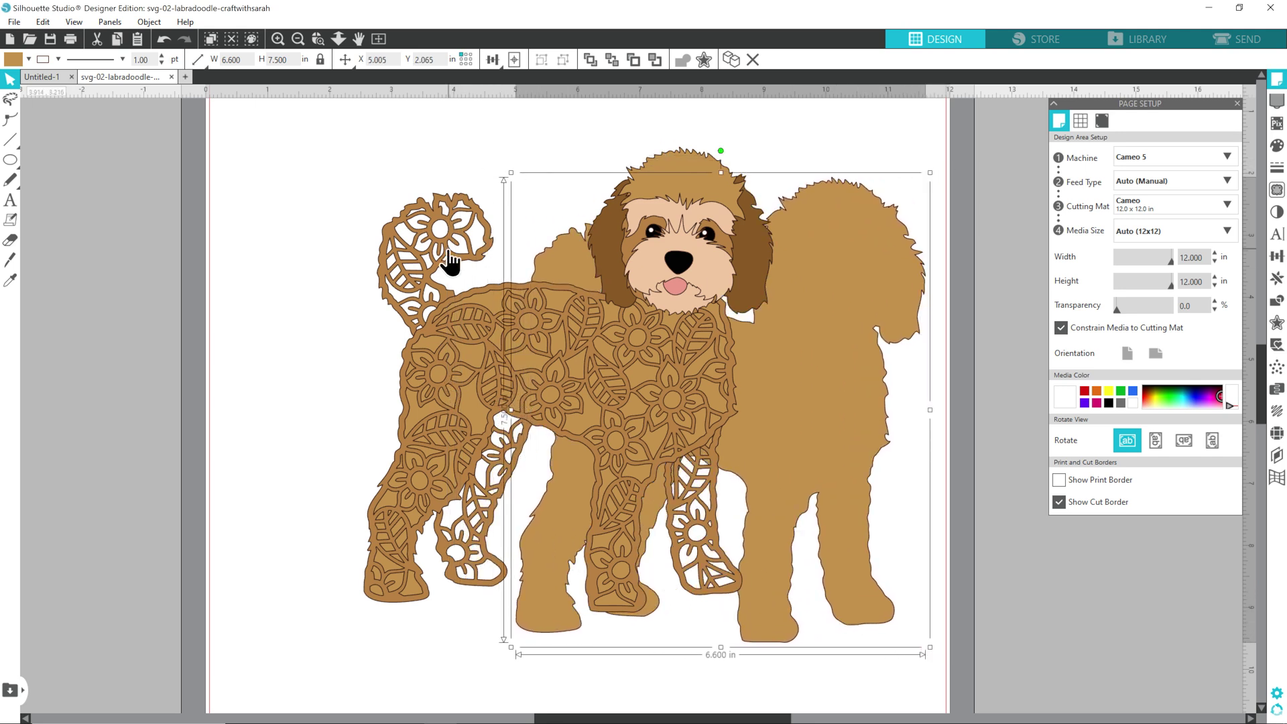
click(168, 41)
click(838, 433)
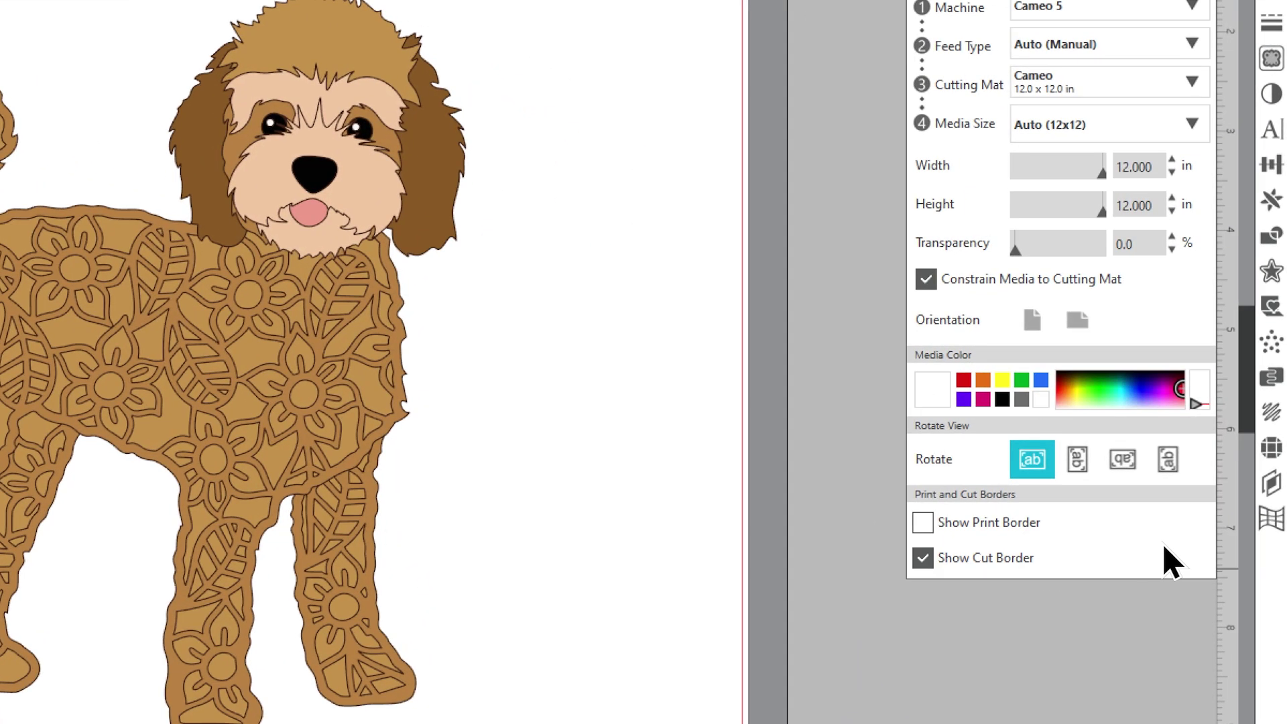
Step: Expand the design group in the Layers panel and step through Layer13 down to Layer1
click(1272, 493)
click(1049, 41)
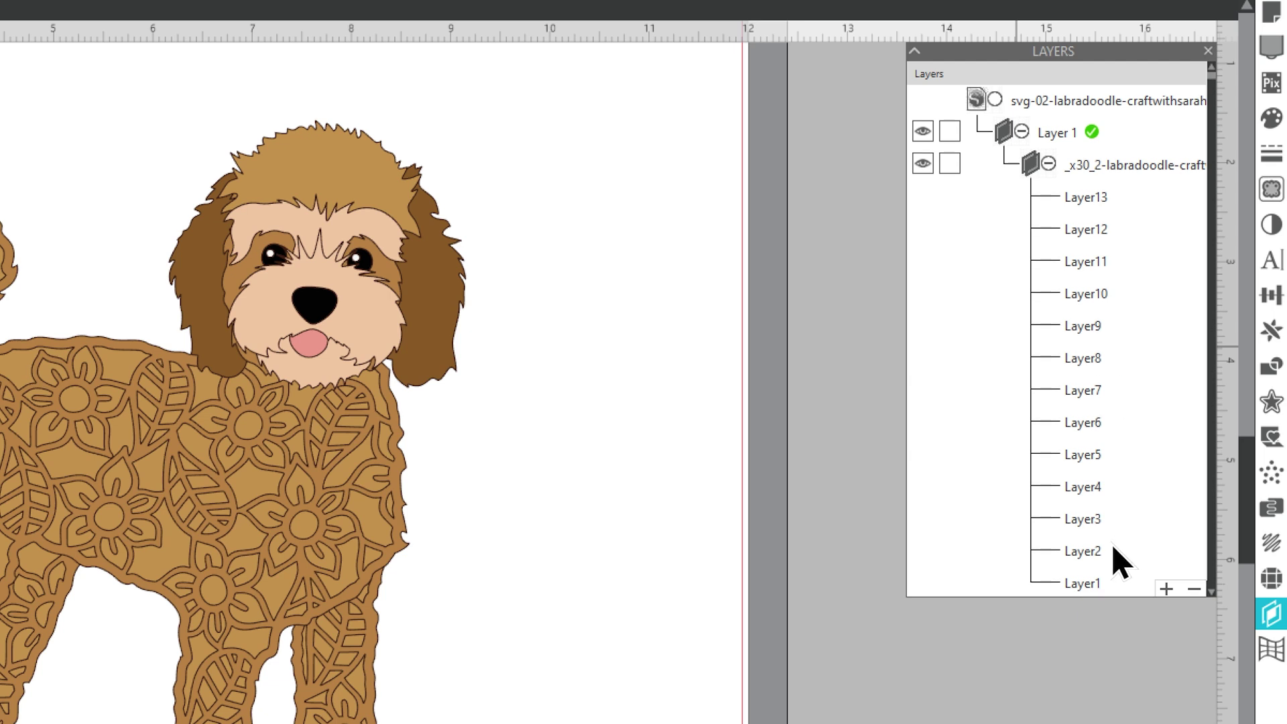
click(1090, 200)
click(1088, 230)
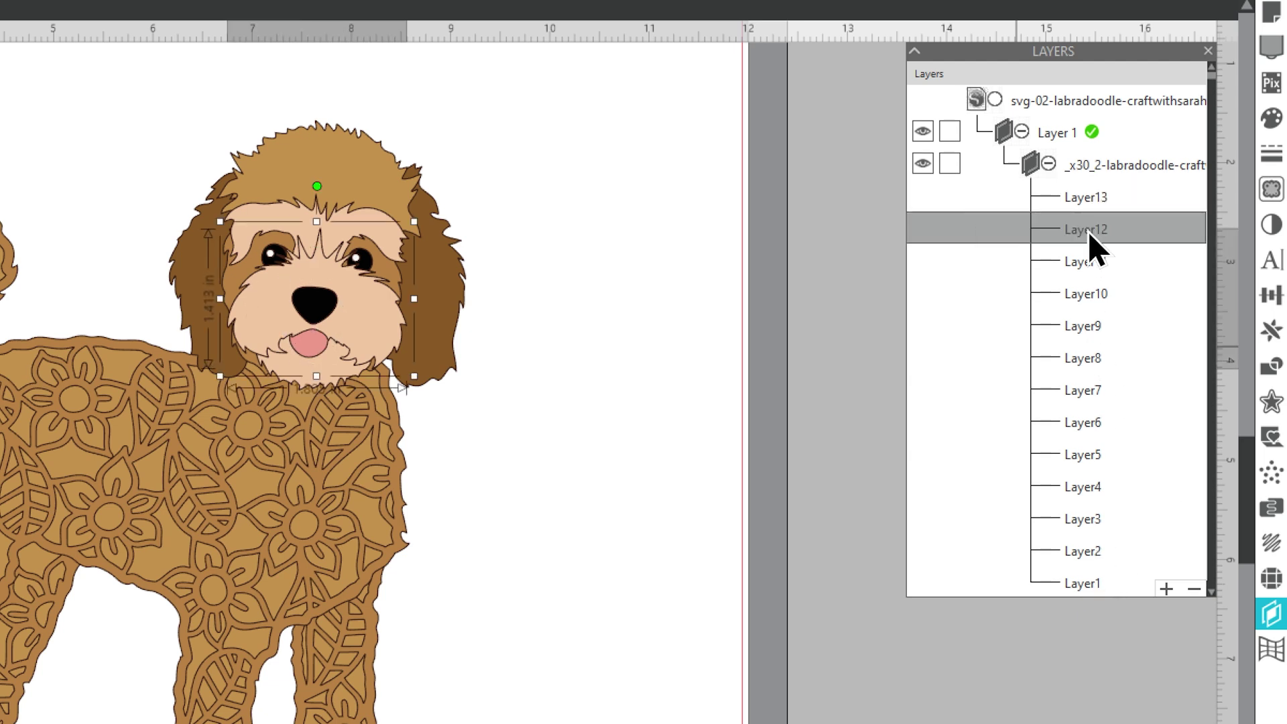
click(1084, 267)
click(1082, 362)
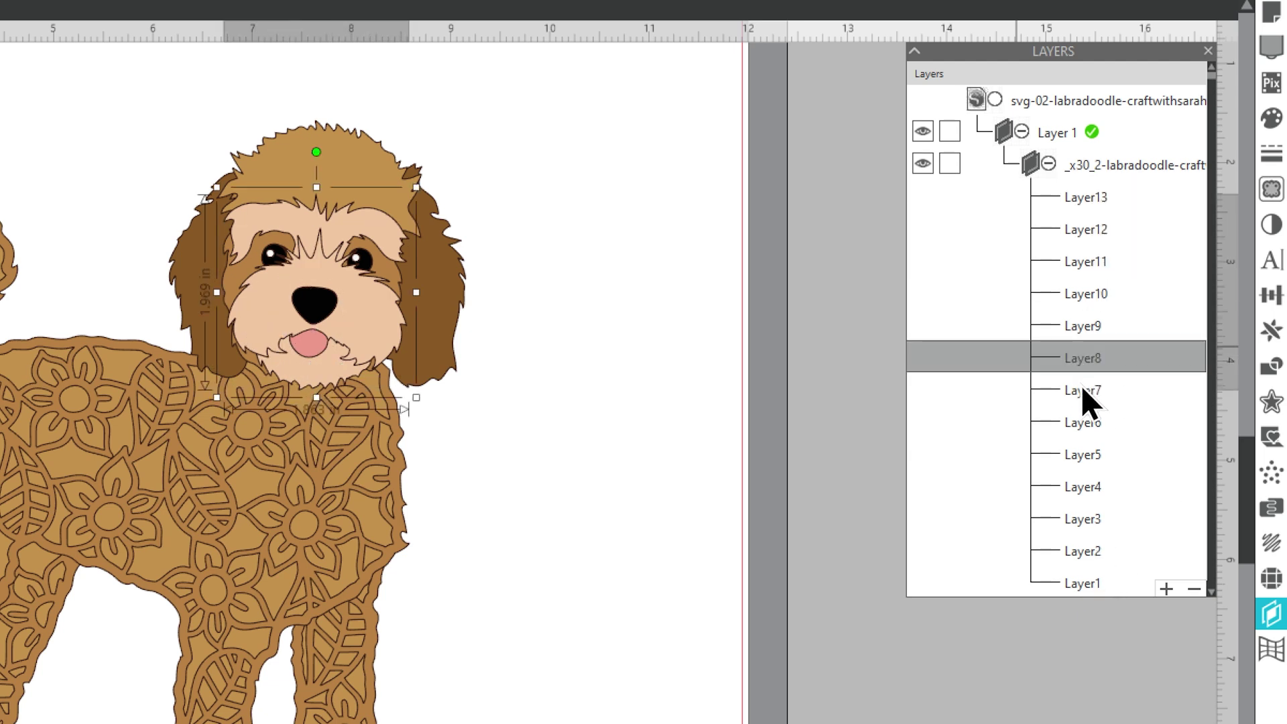
click(1082, 394)
click(1079, 429)
click(1080, 453)
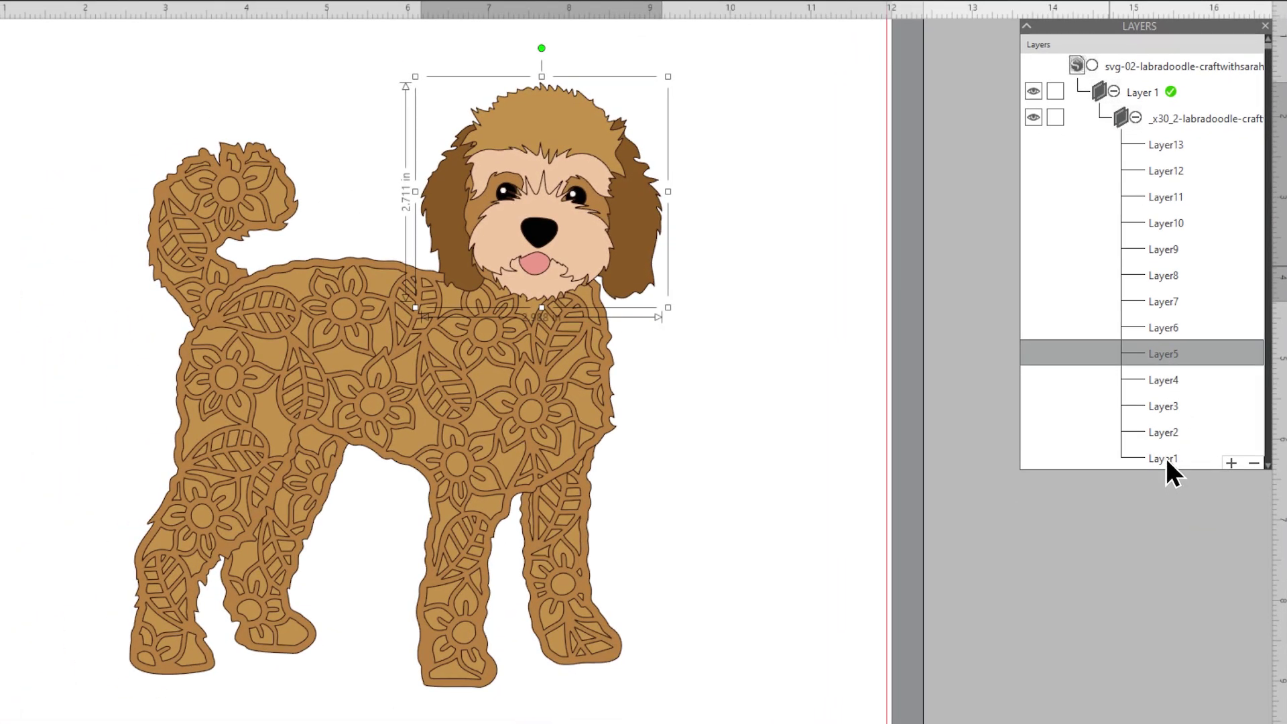
click(1163, 459)
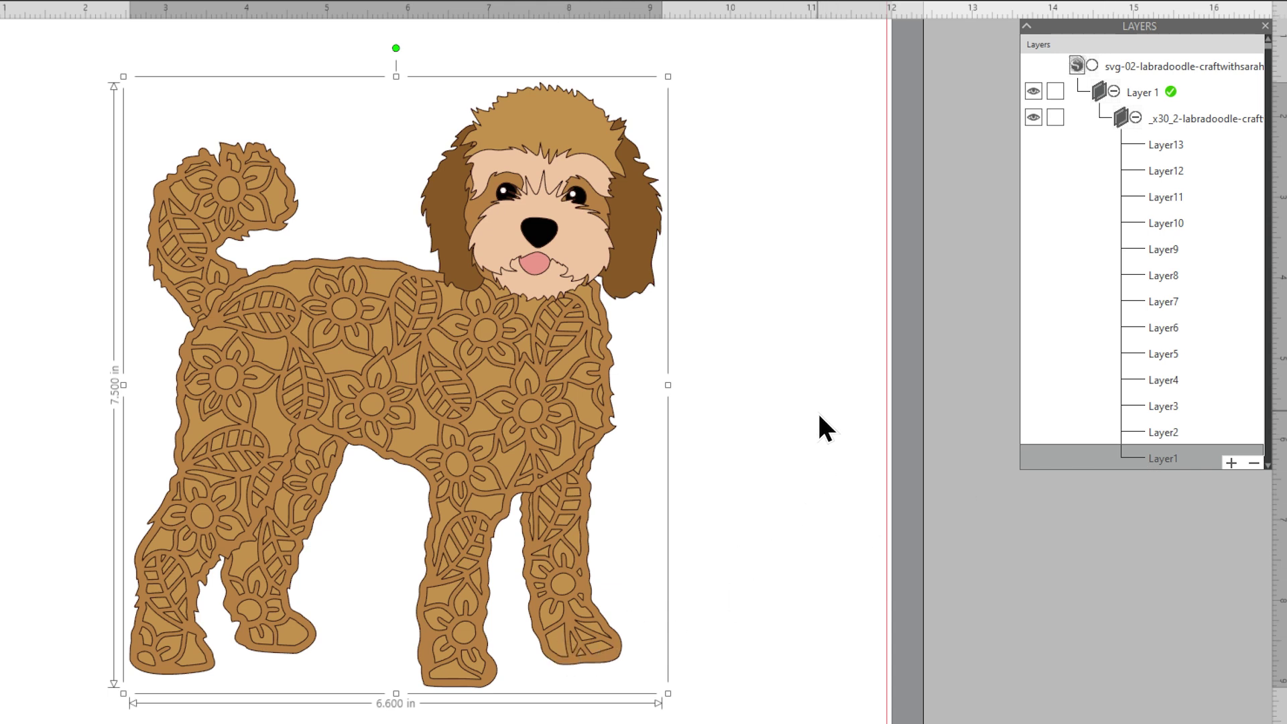
Step: Fill the lace tail-and-legs layer dark chocolate brown 502E1B, leaving the body tan
click(1271, 82)
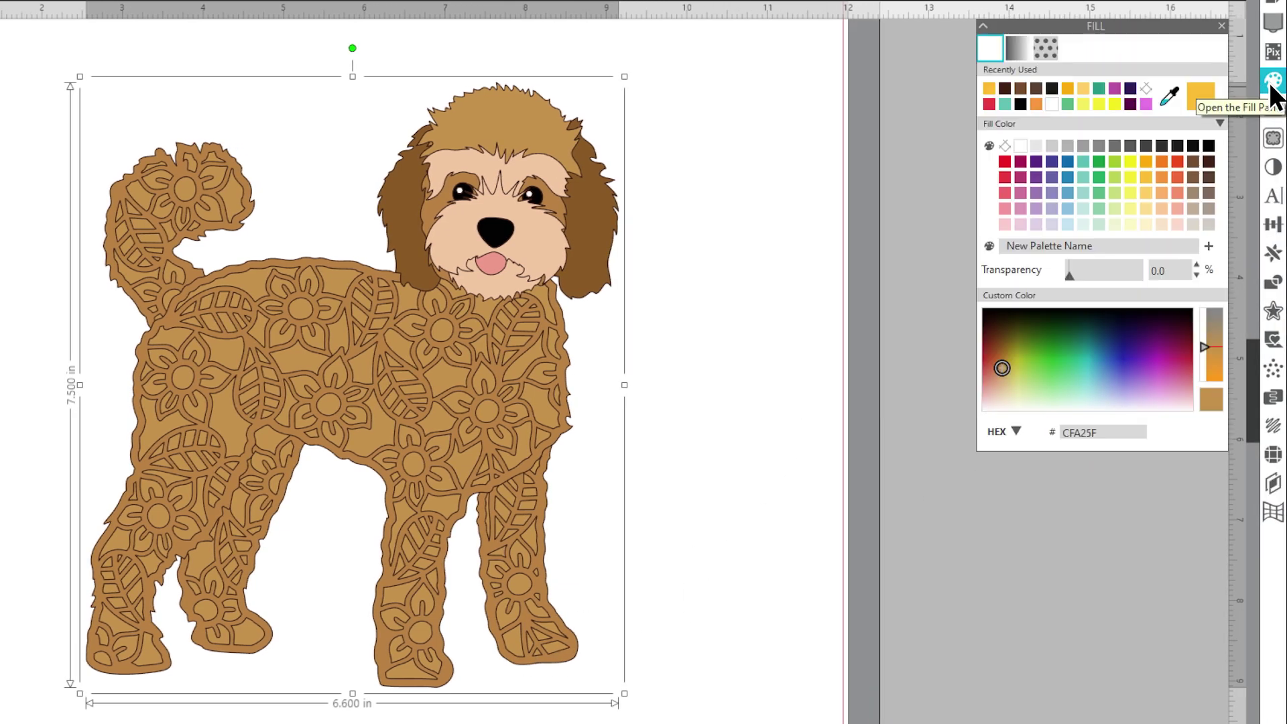
click(1194, 163)
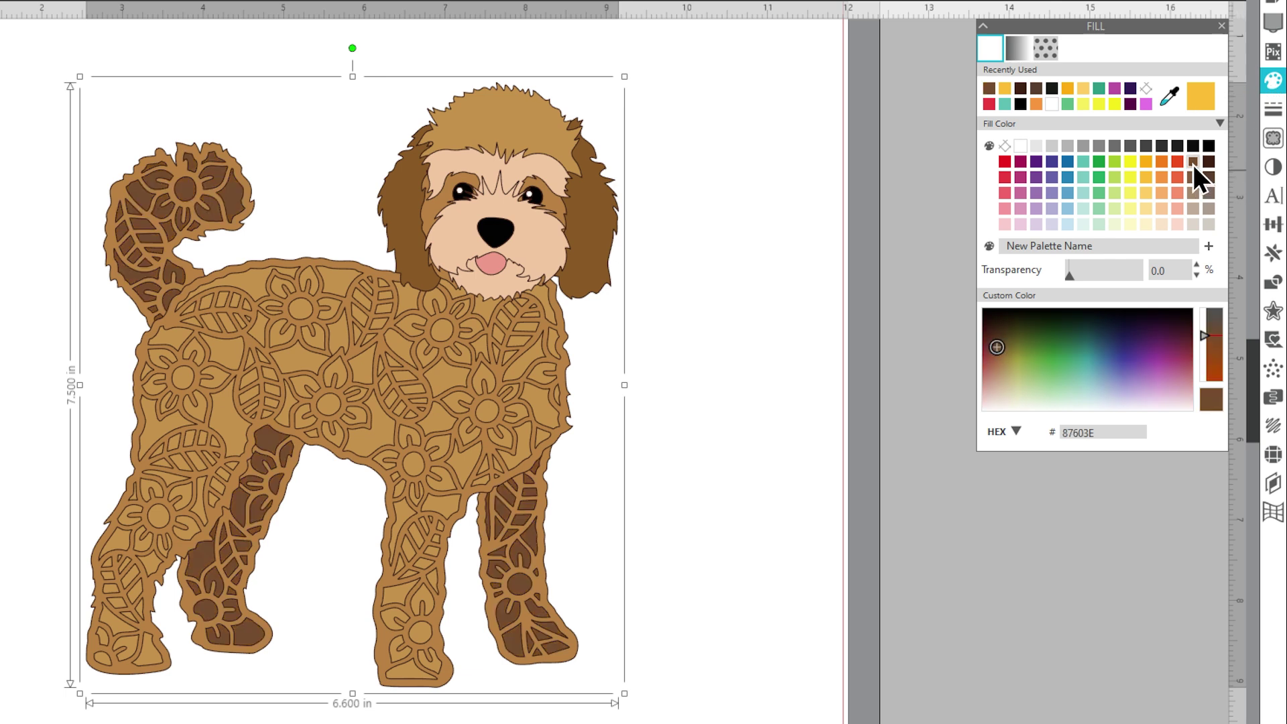
click(697, 386)
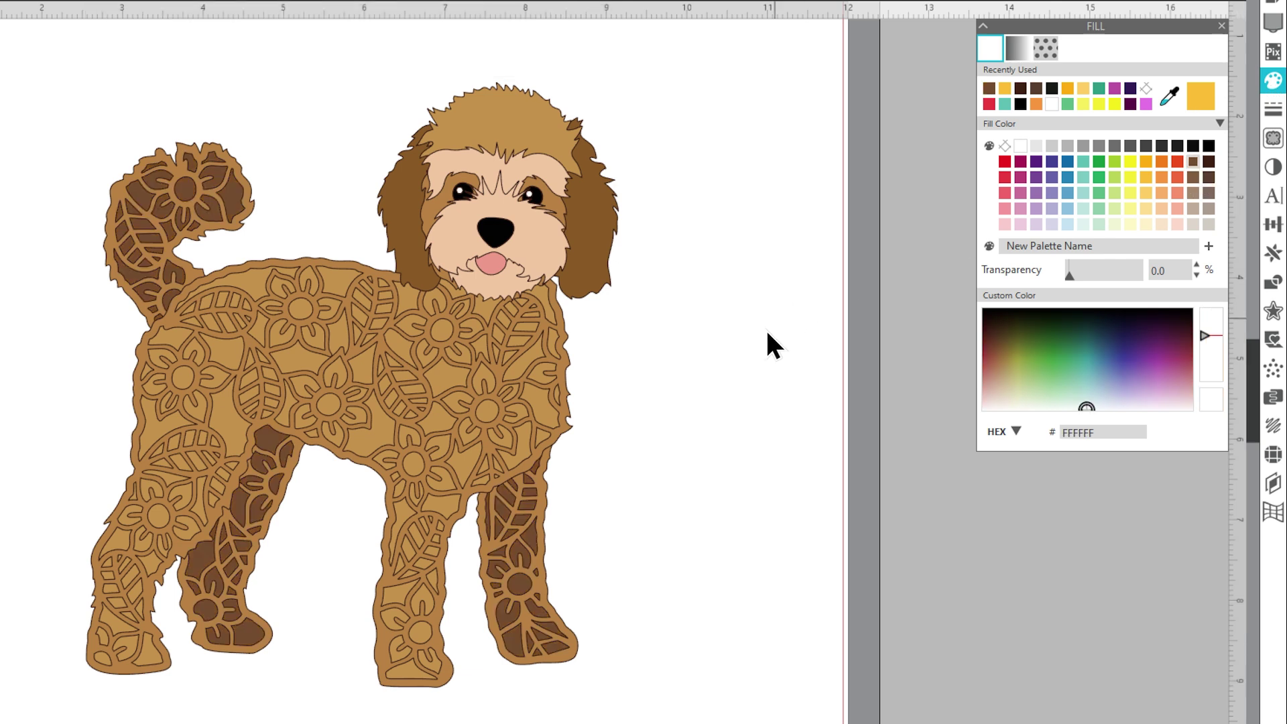
click(545, 565)
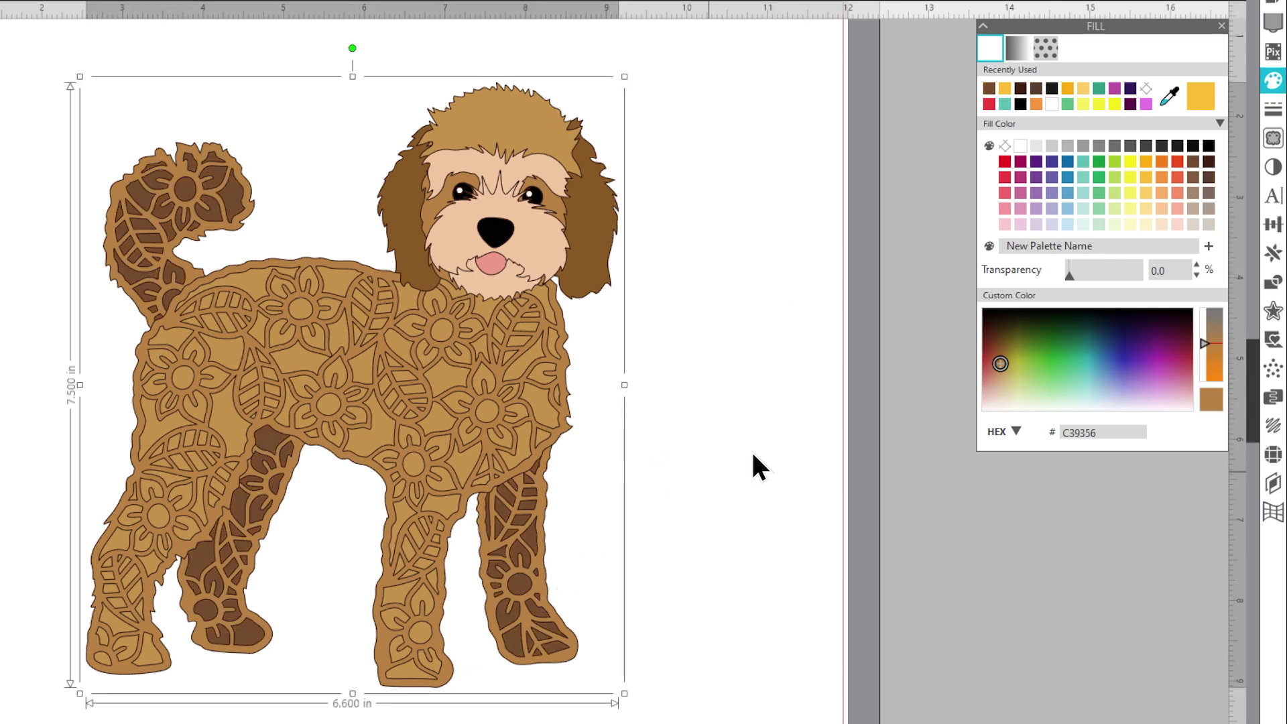
click(1206, 163)
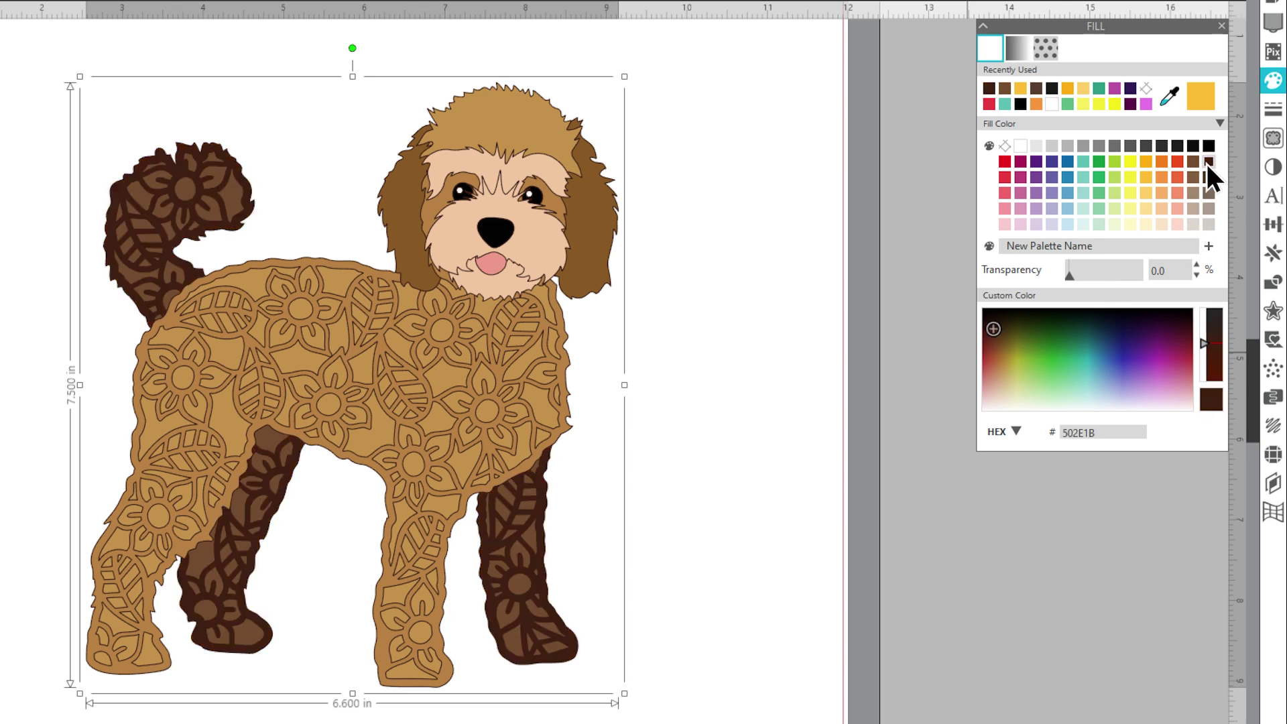
click(737, 402)
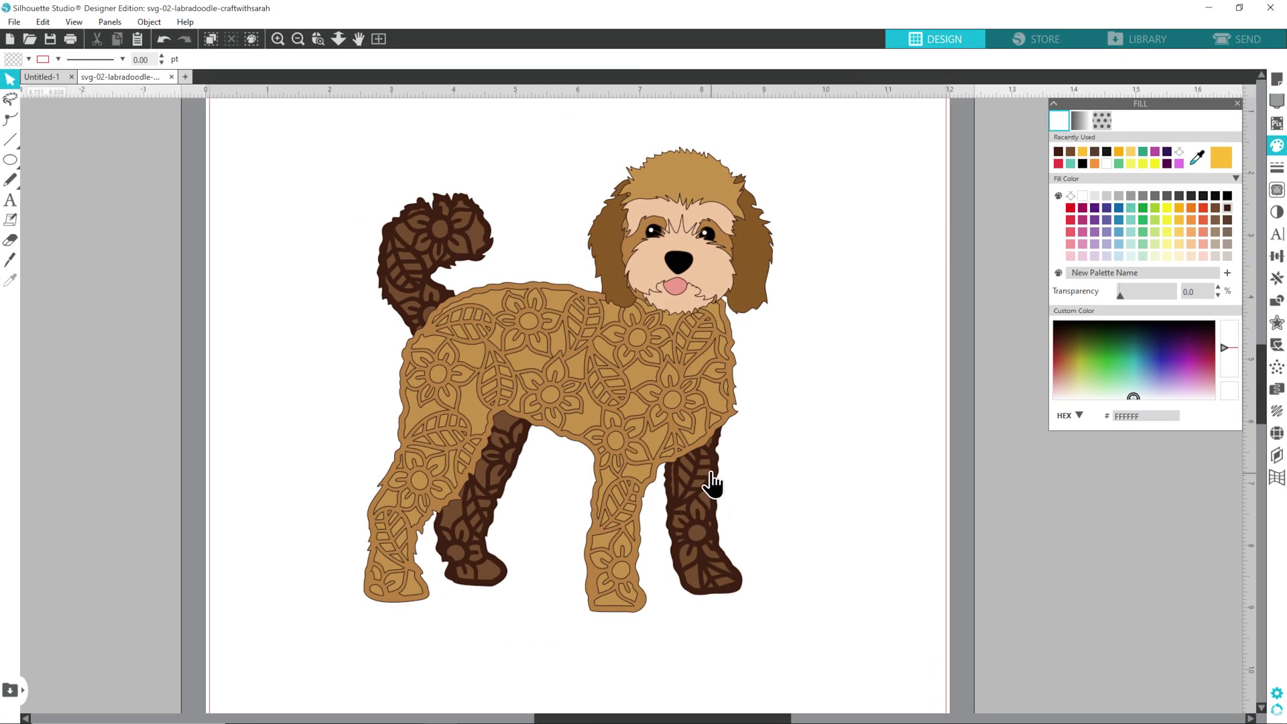
drag(710, 477, 1020, 545)
key(Delete)
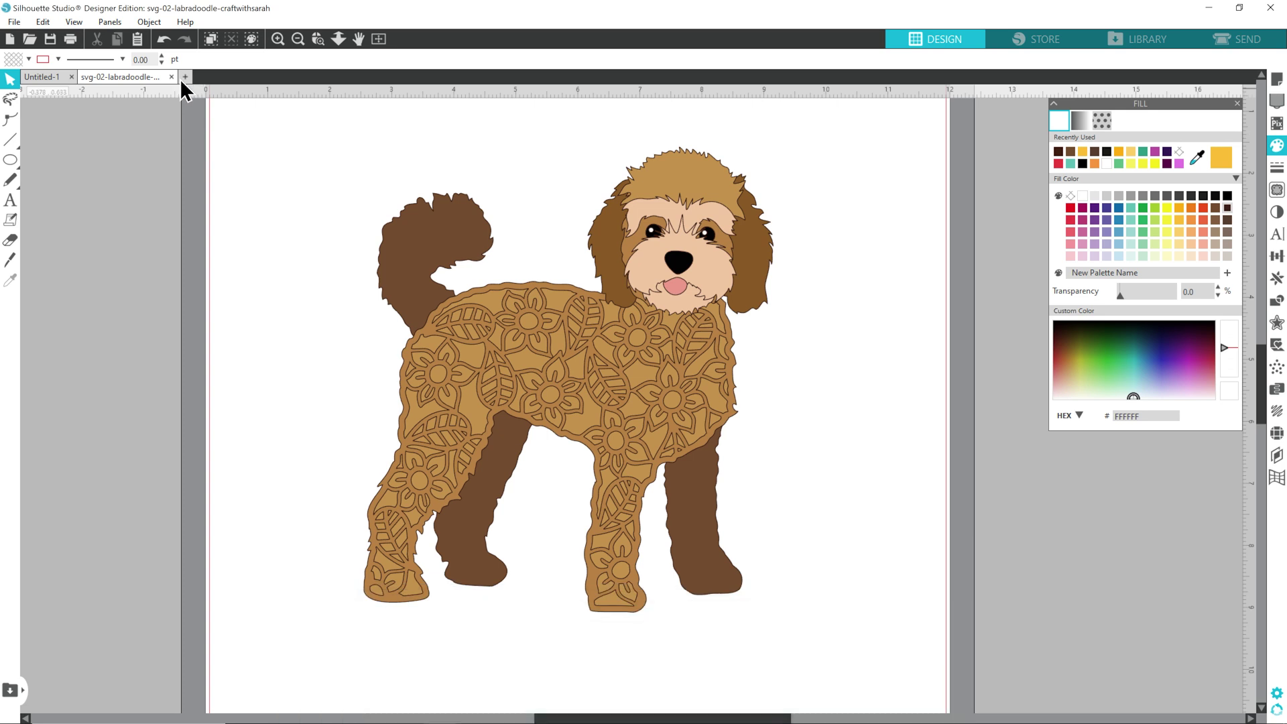
click(166, 42)
click(167, 41)
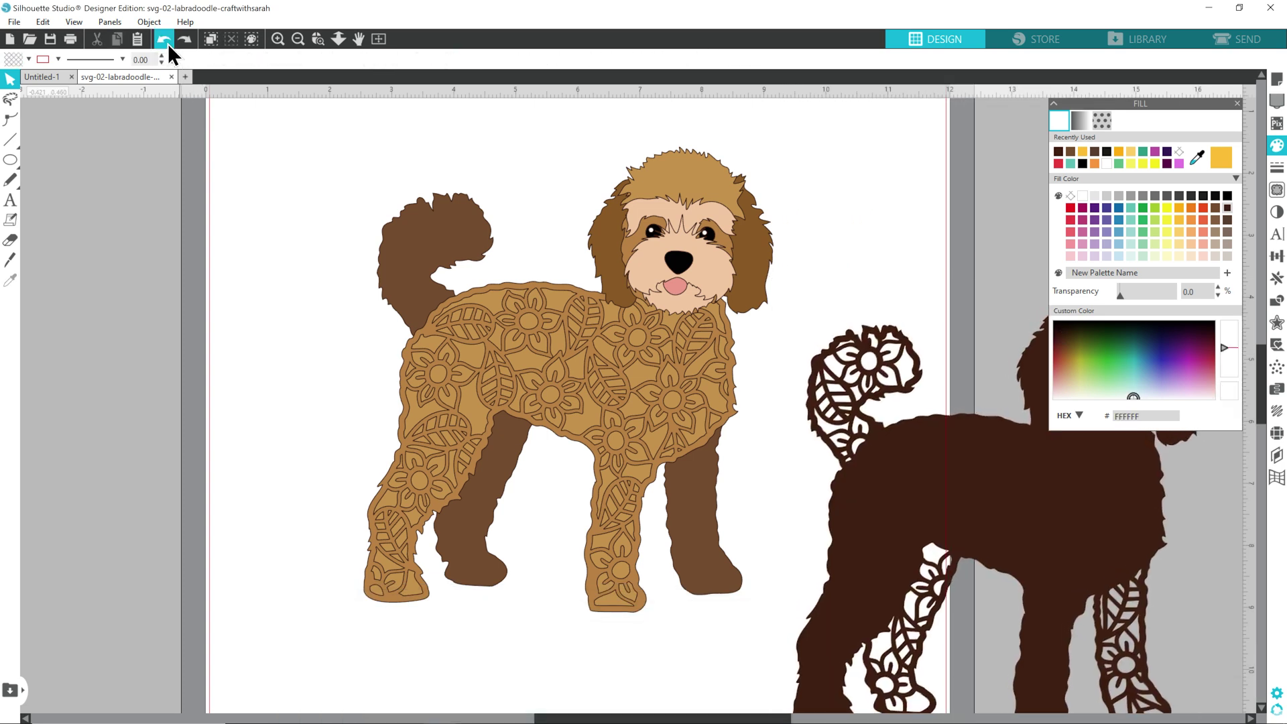
click(166, 42)
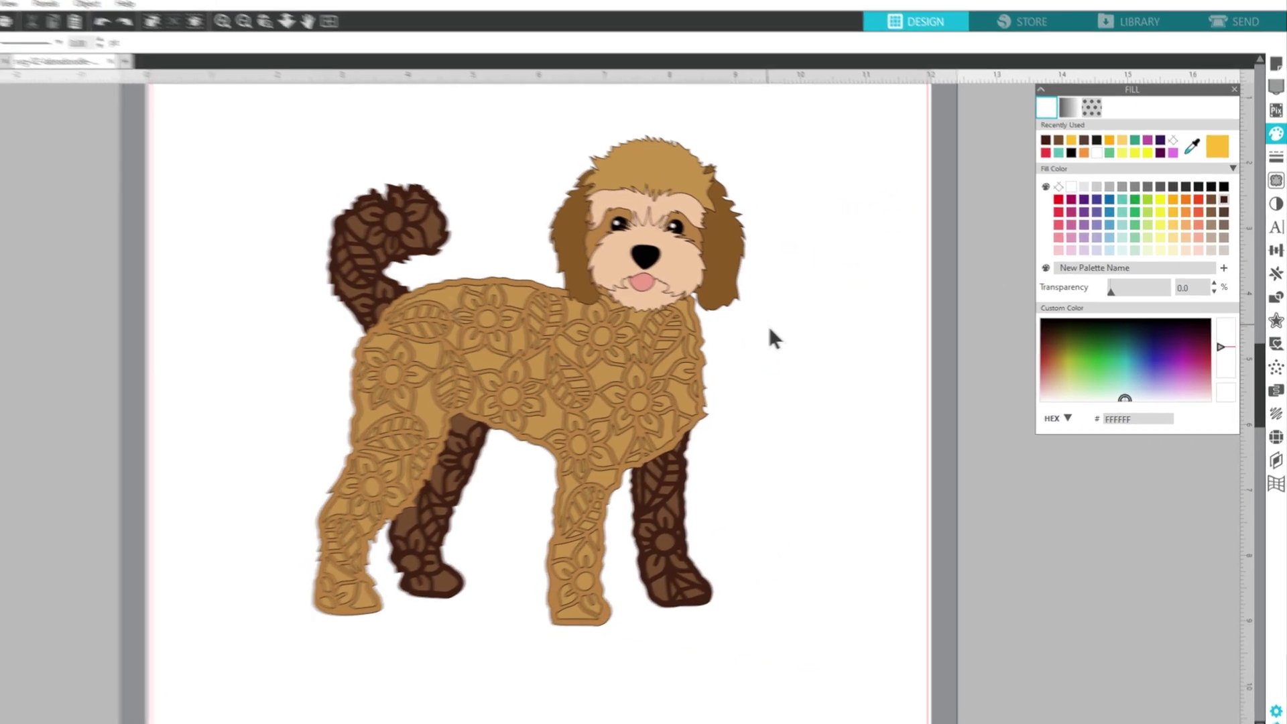
click(494, 308)
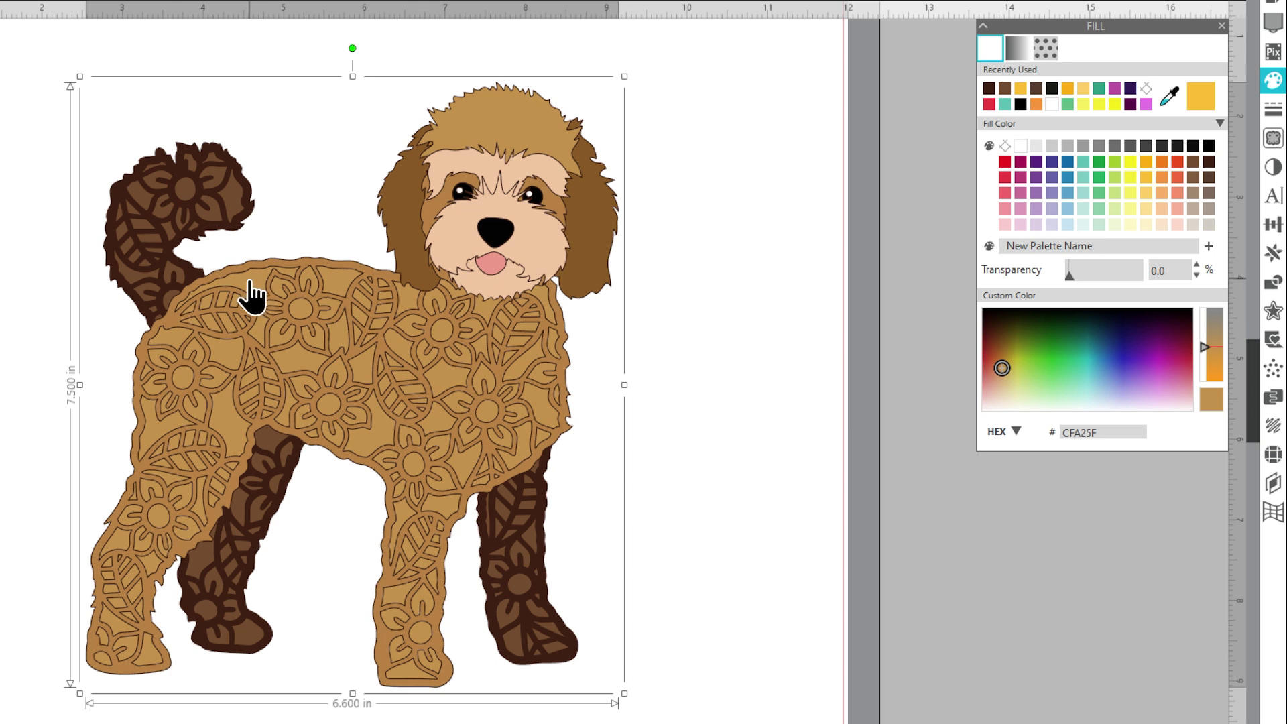
Step: Eyedrop the leg's brown onto the selected body layer
click(1168, 95)
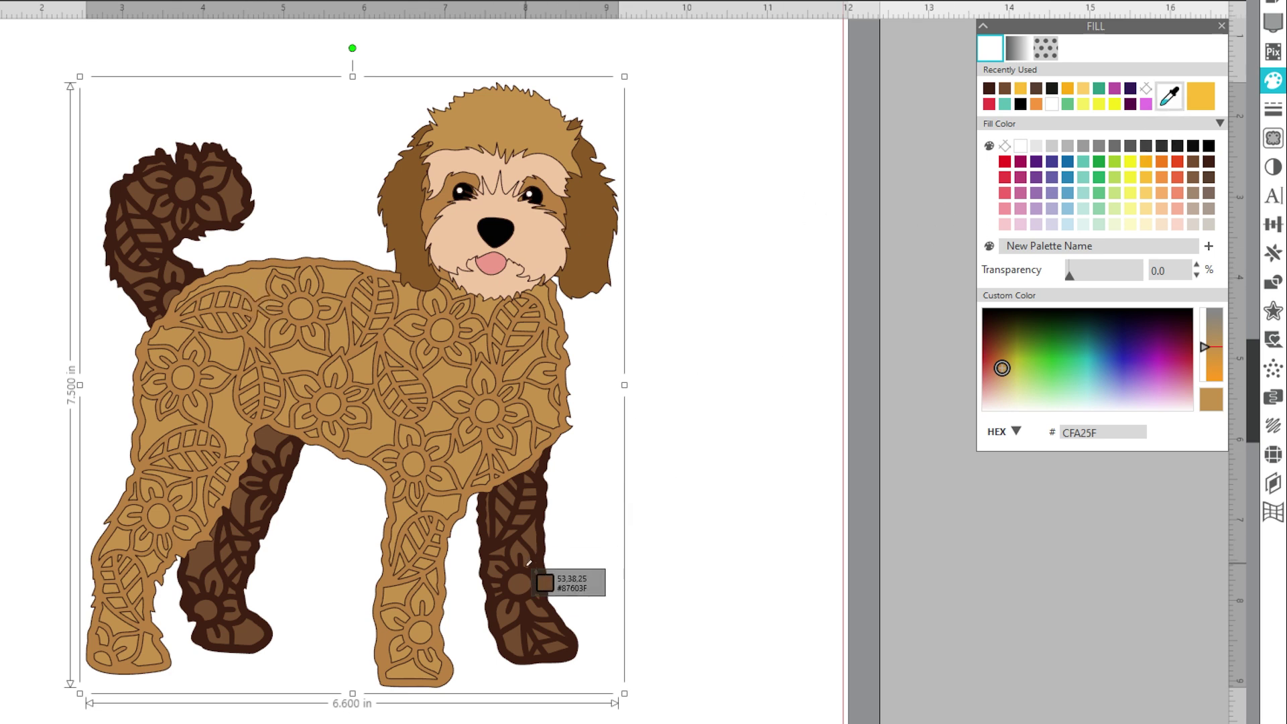
click(521, 582)
click(761, 396)
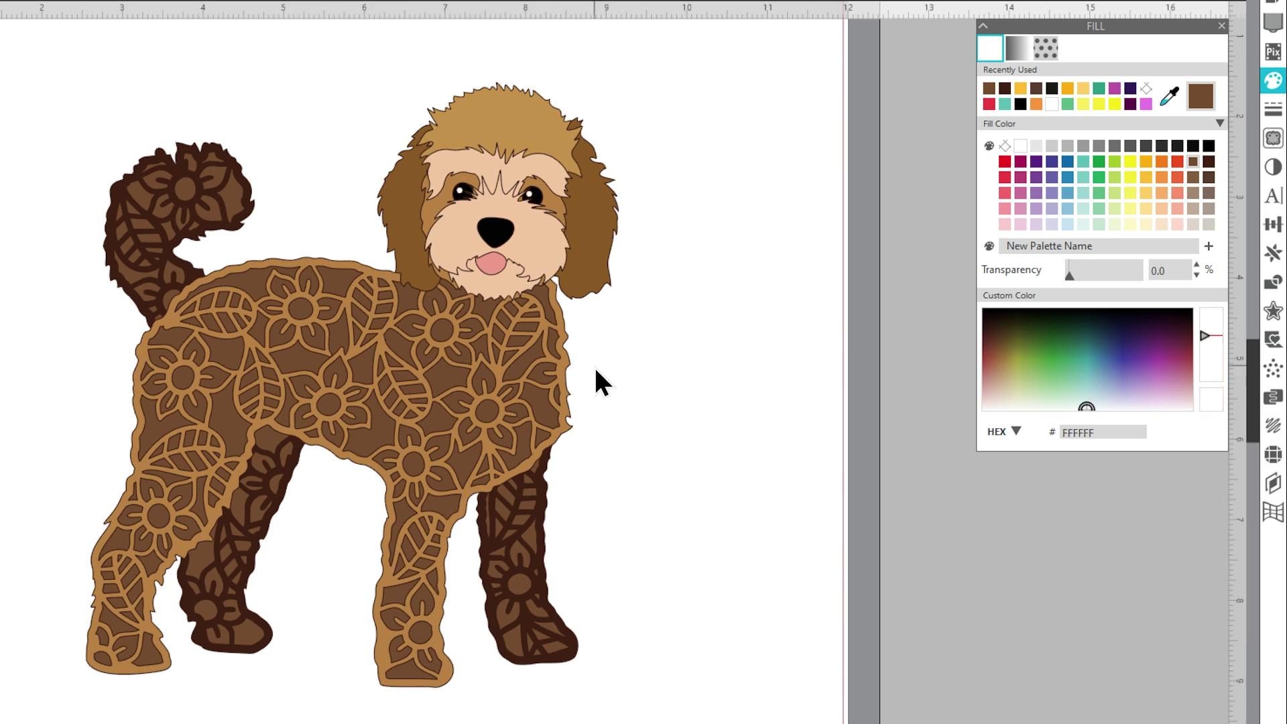
Step: Eyedrop the tail's dark brown onto the remaining tan body layer
click(563, 372)
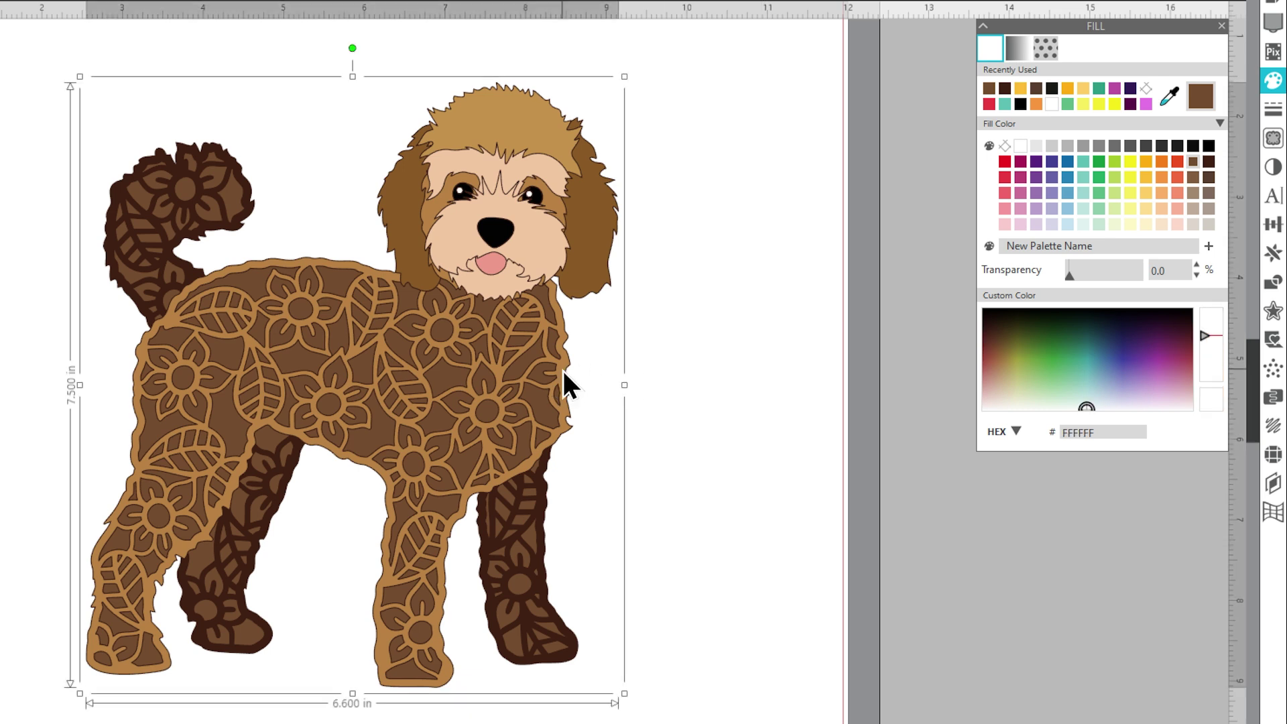
click(1170, 100)
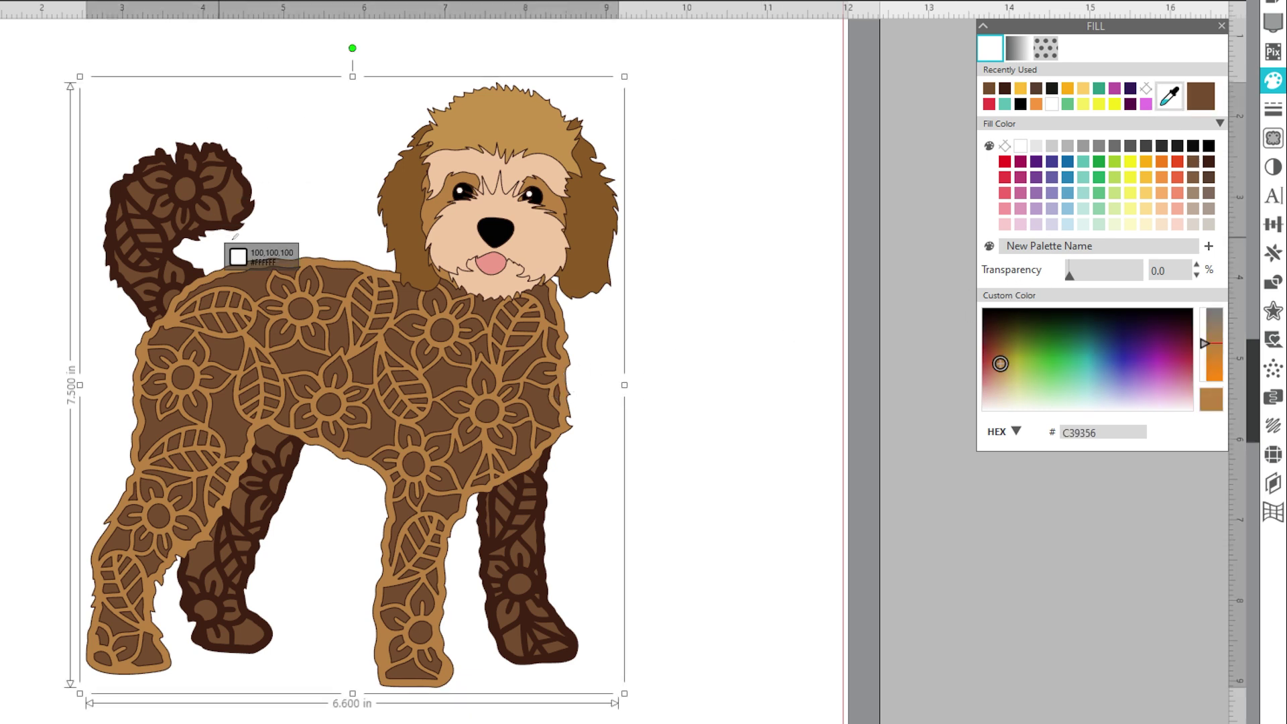
click(248, 204)
click(749, 295)
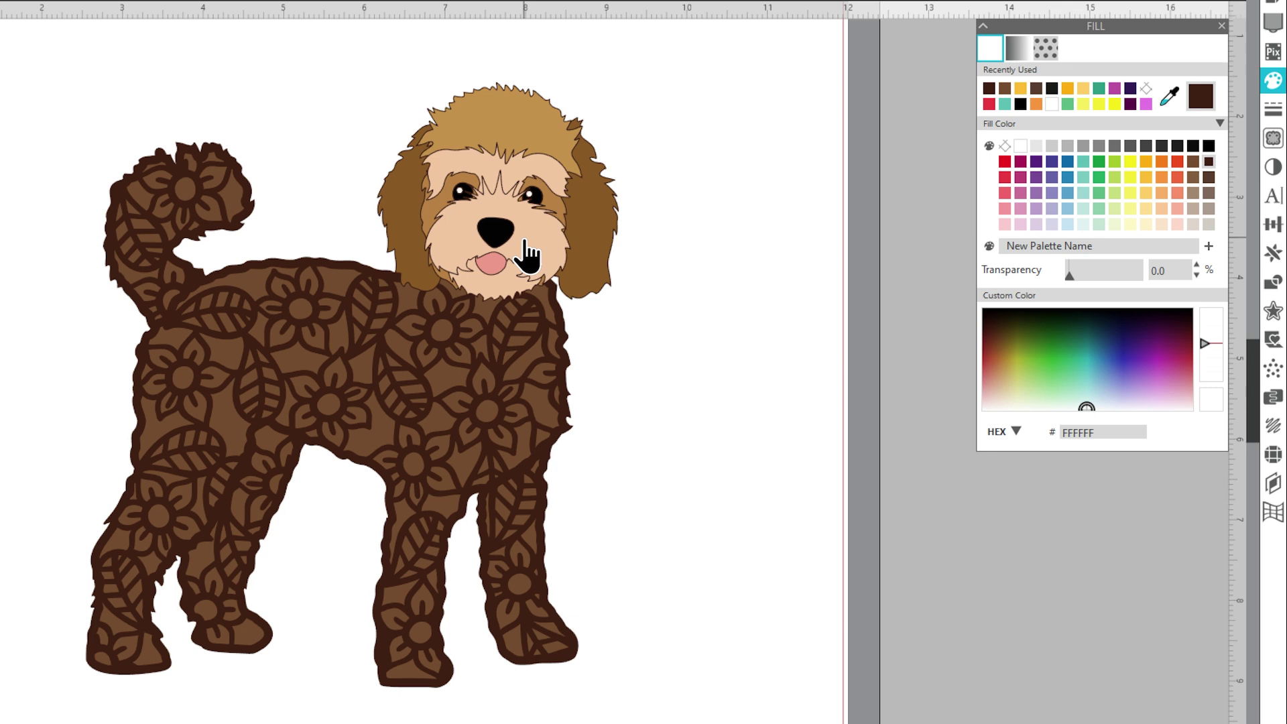
Step: Eyedrop the tail's dark brown onto the ears and the body's brown onto the tan hair
click(594, 233)
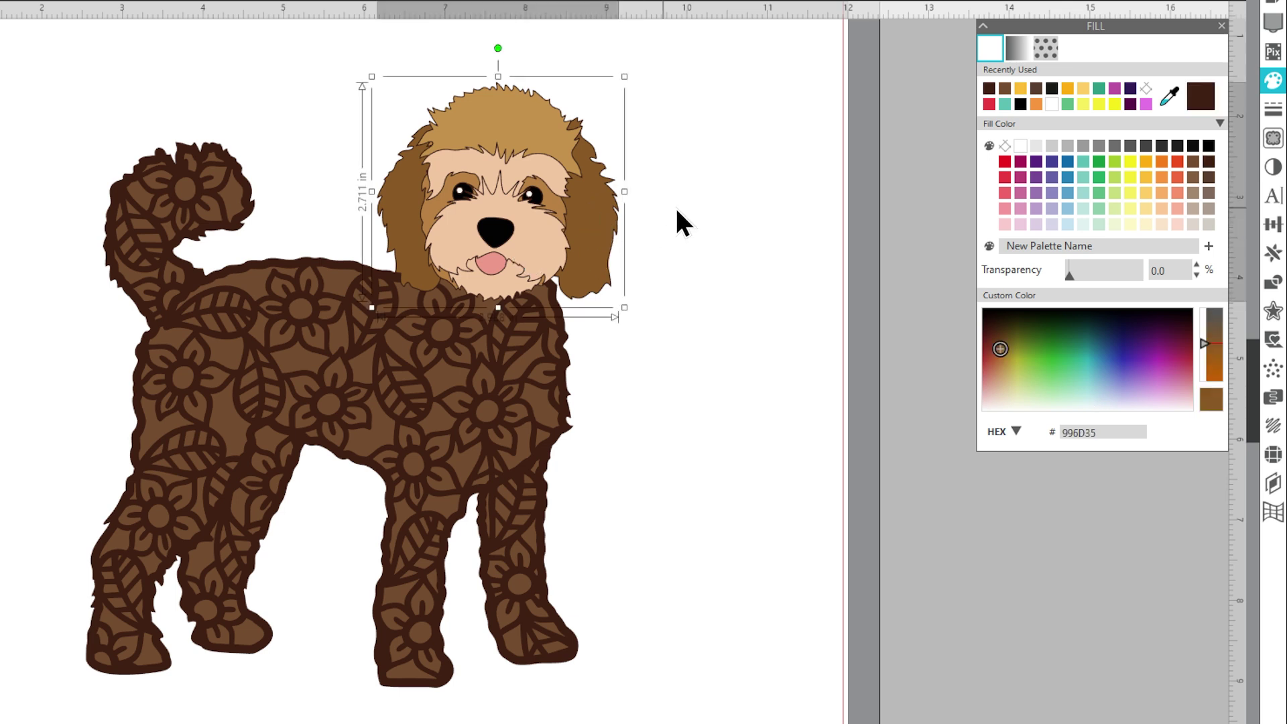
click(1170, 97)
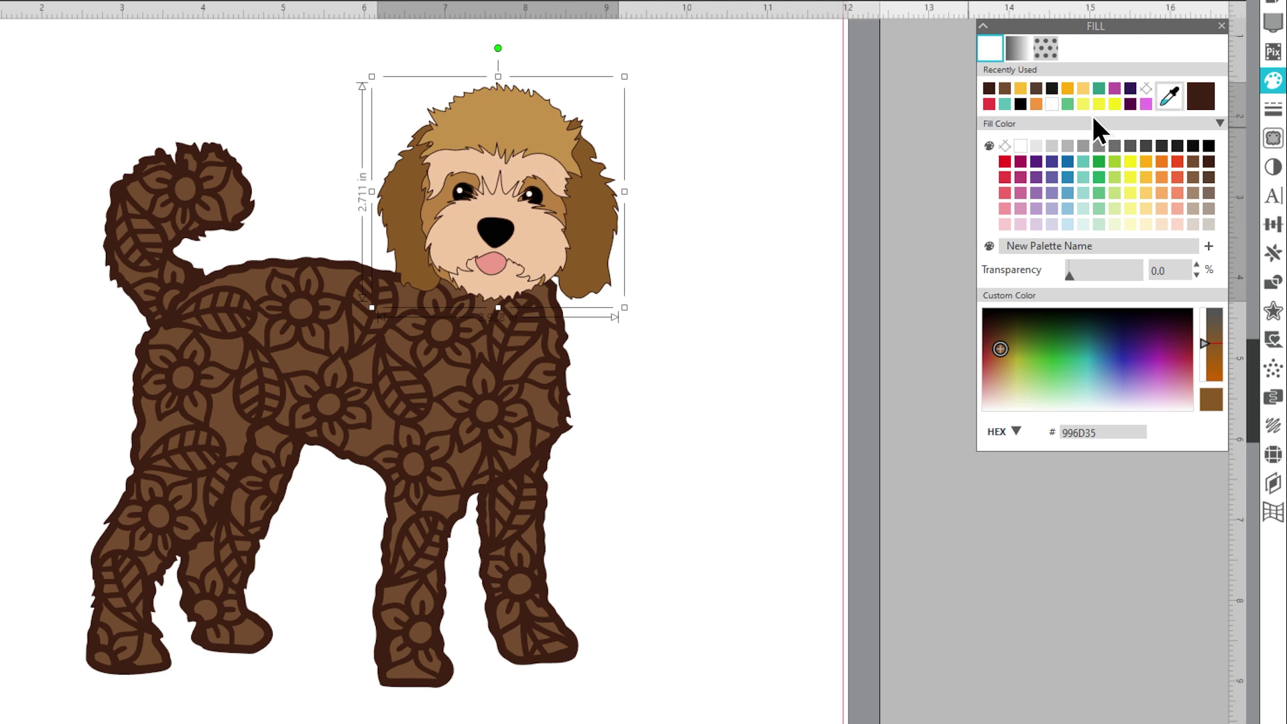
click(247, 176)
click(795, 195)
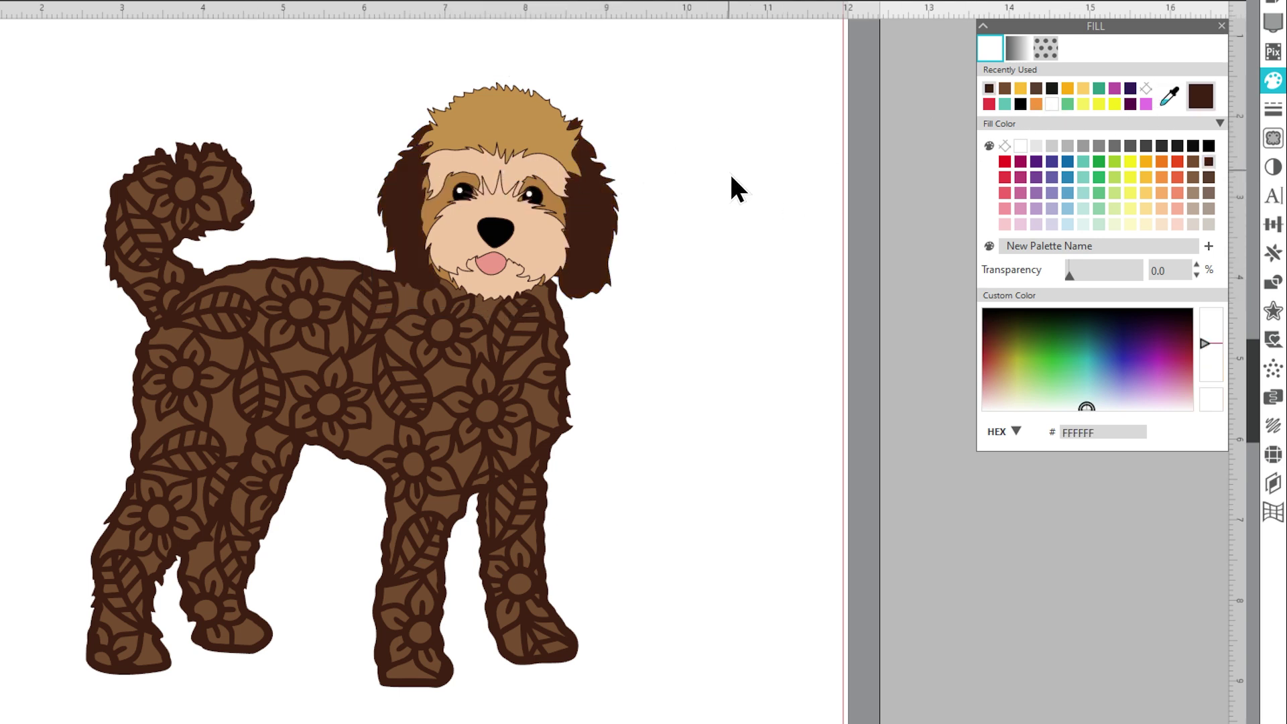
click(534, 123)
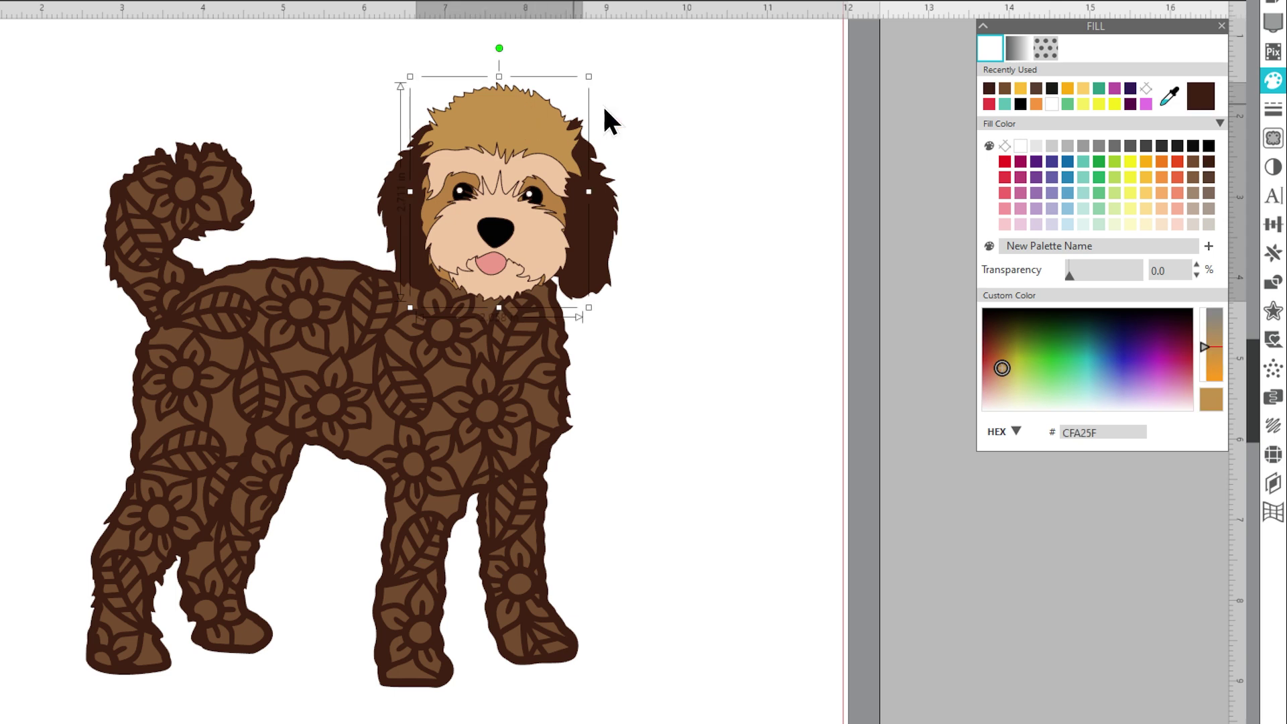
click(1169, 97)
click(546, 403)
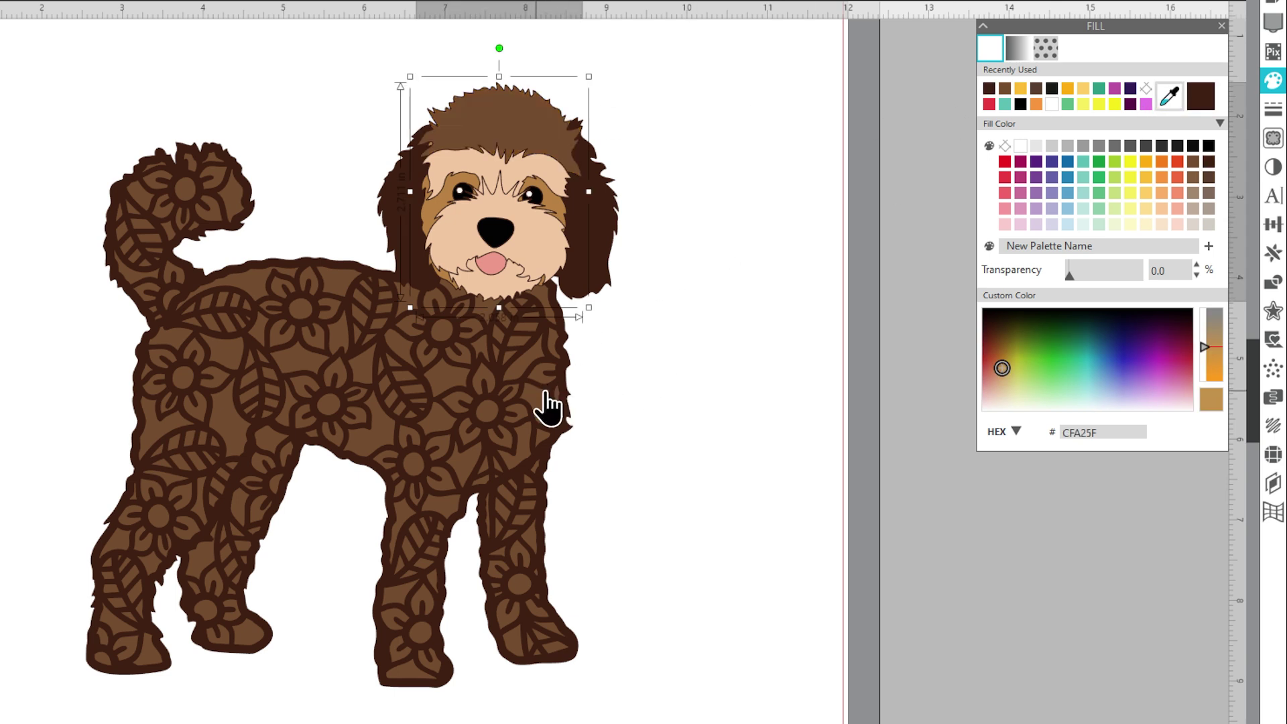
click(699, 306)
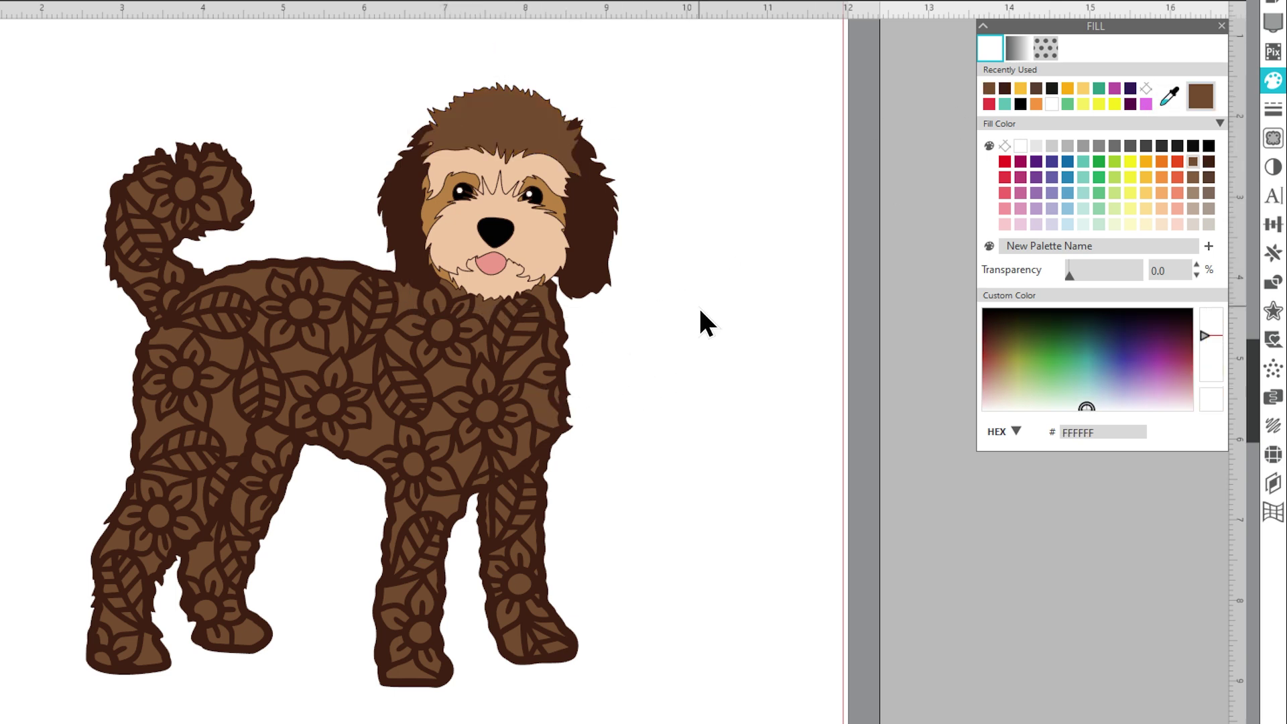
Step: Recolour the tan eye patches brown and the light face layer with the ear's dark brown
click(427, 211)
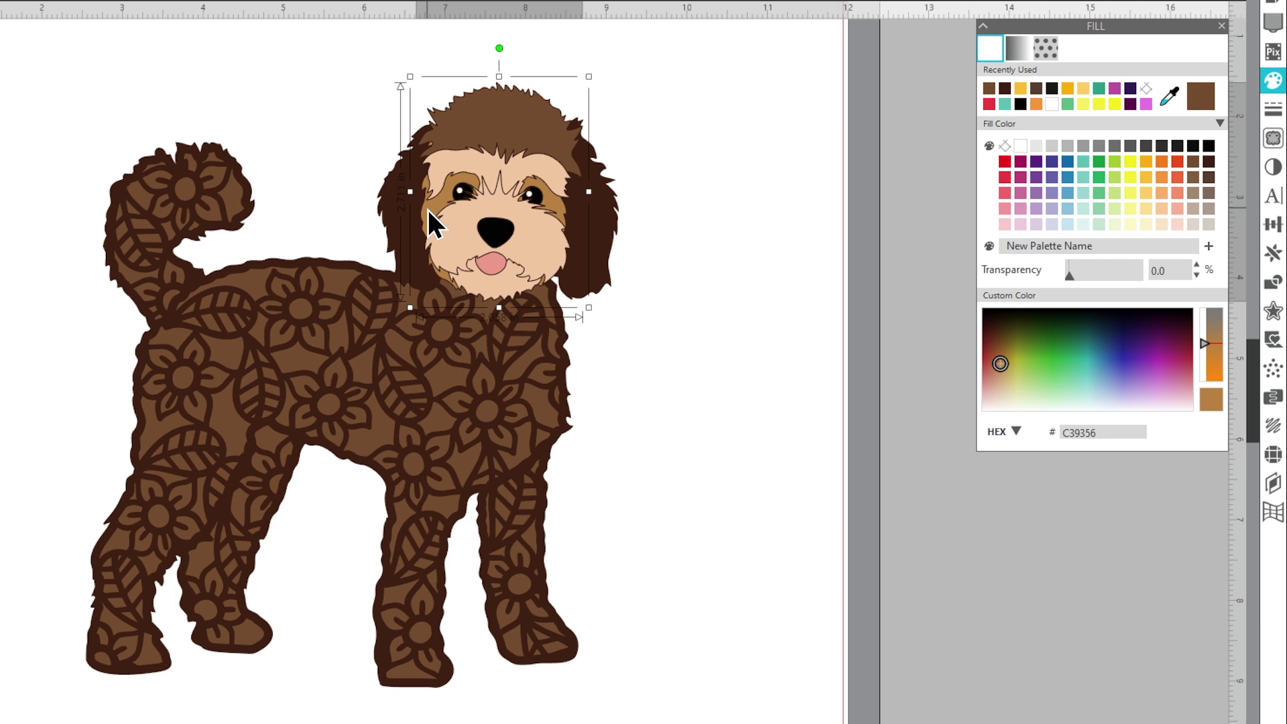
click(1169, 97)
click(779, 354)
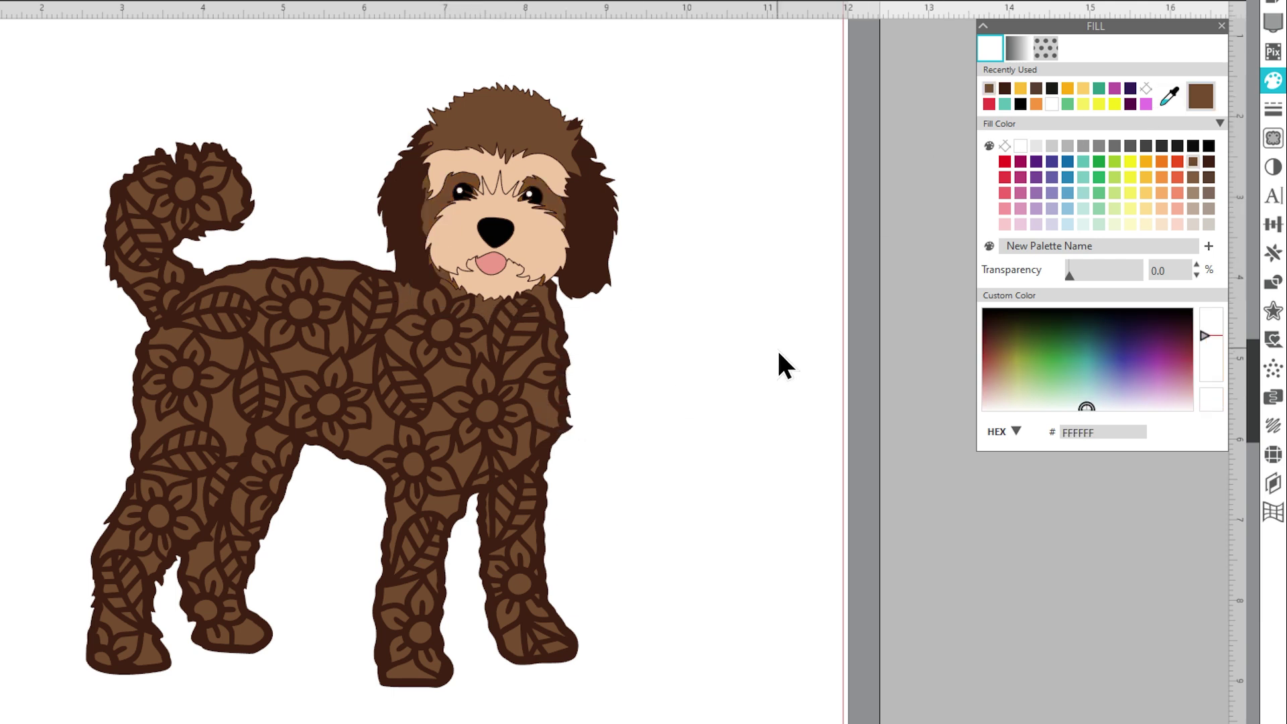
click(553, 173)
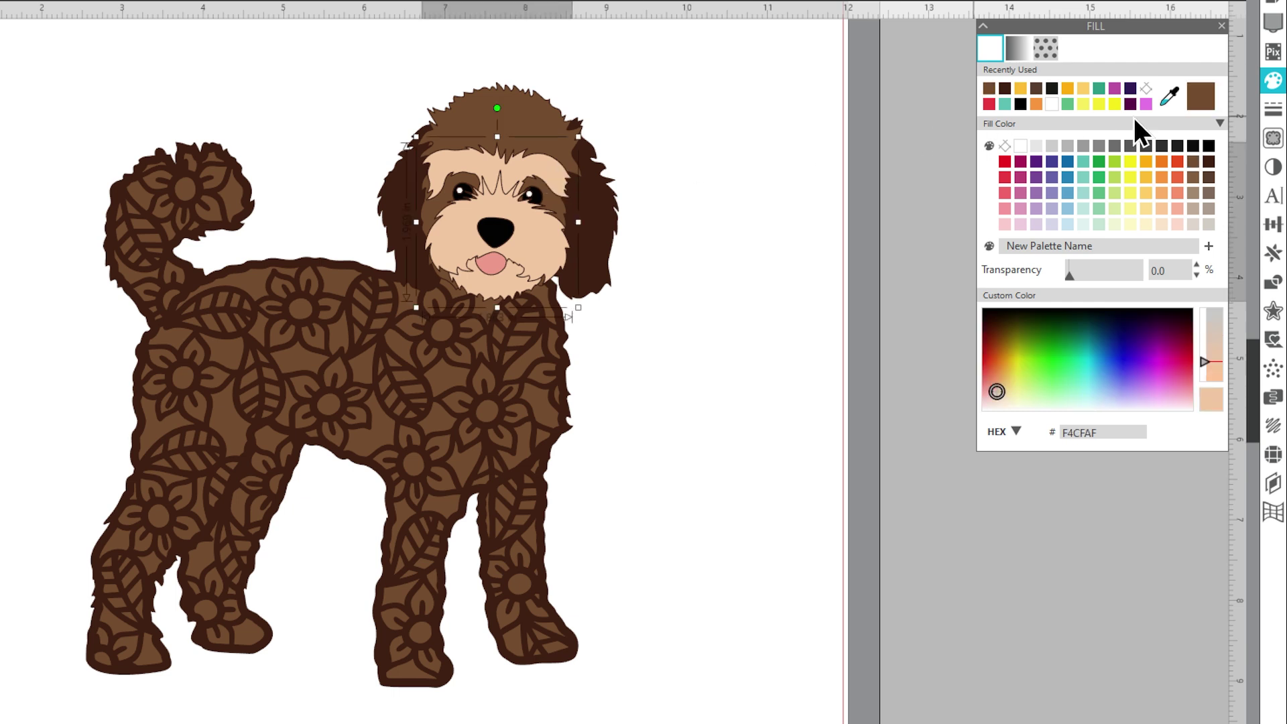
click(1170, 97)
click(412, 208)
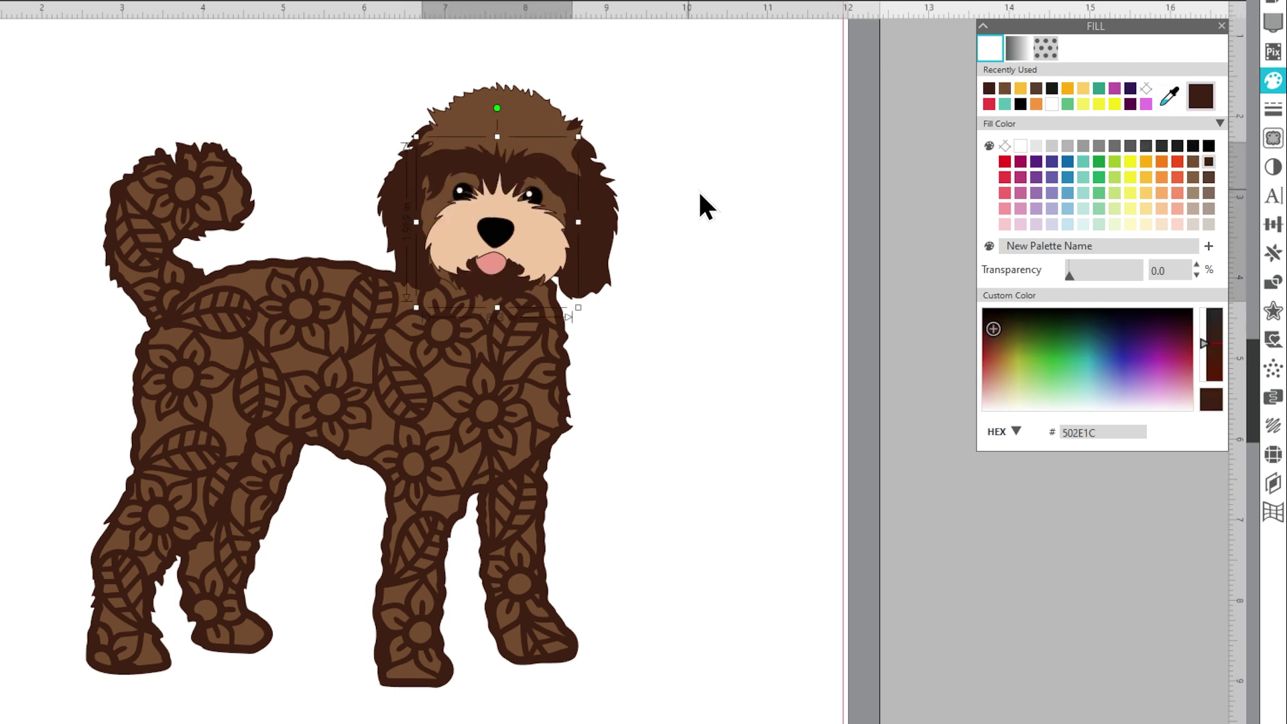
Step: Eyedrop the hair's medium brown onto the inner light face piece
click(548, 248)
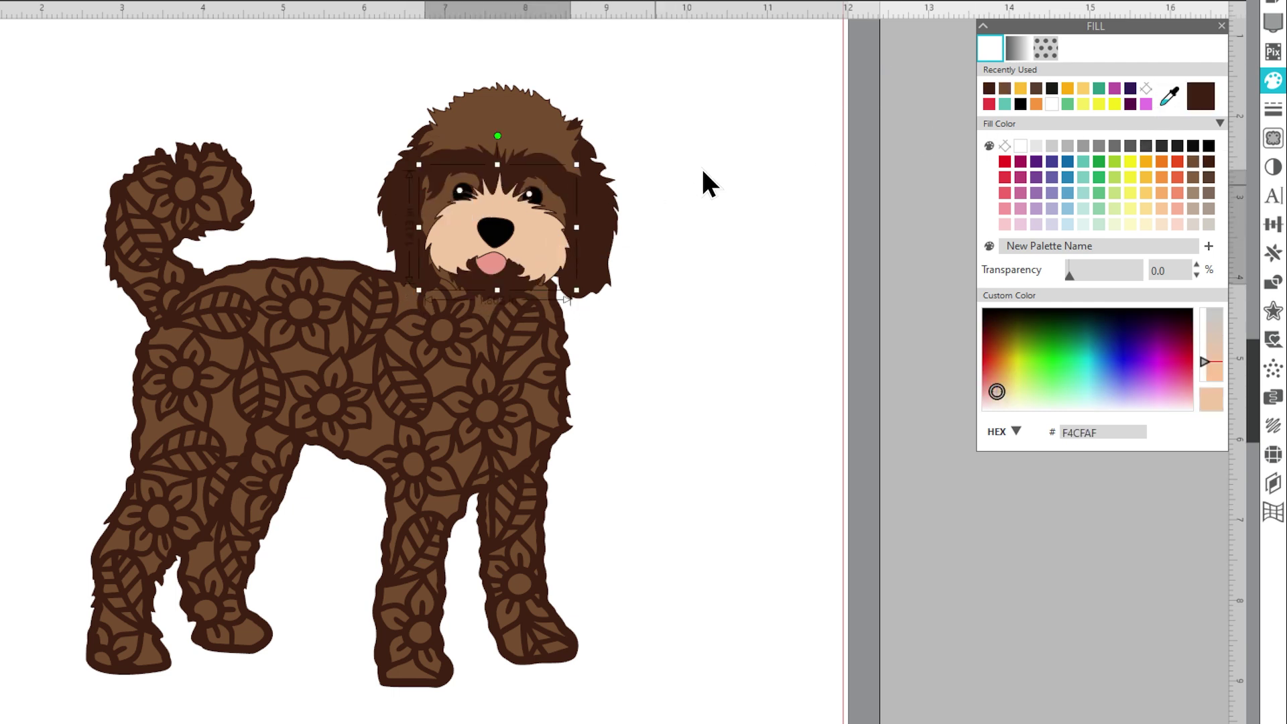
click(1170, 97)
click(523, 134)
click(758, 162)
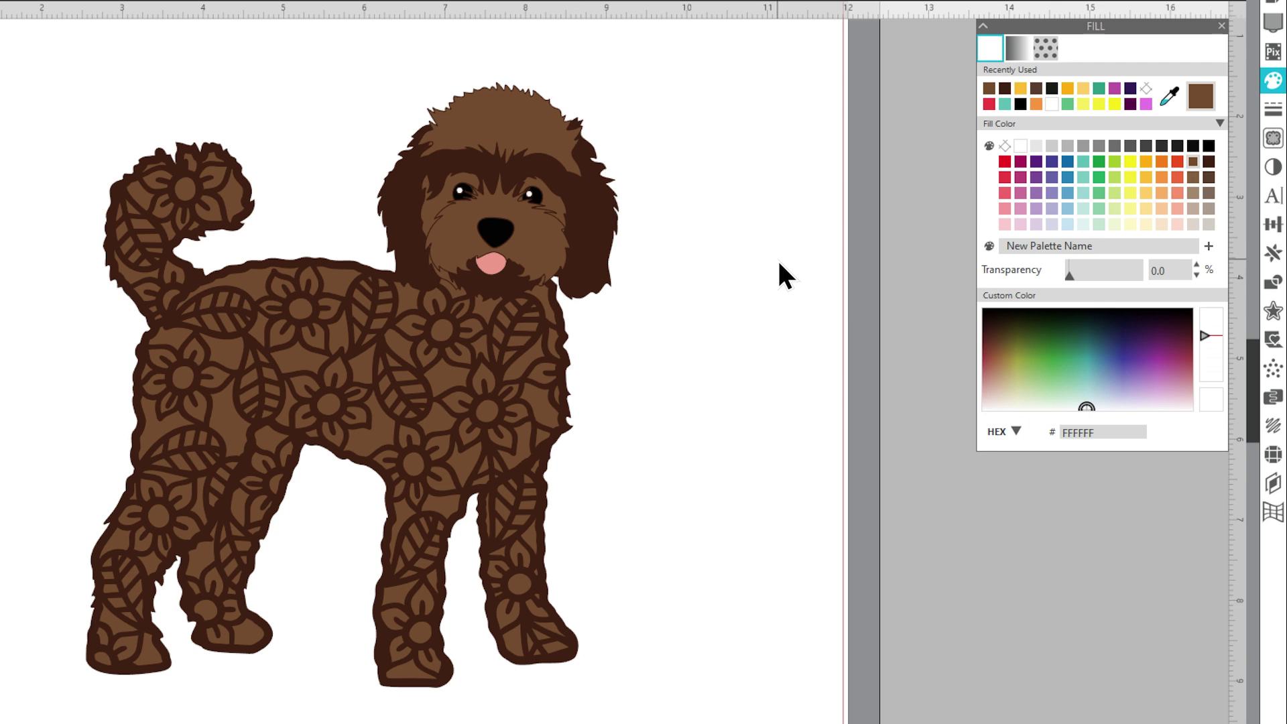
Step: Recolour the dark face fringe to the hair's medium brown #87603F
click(530, 173)
click(1170, 96)
click(518, 105)
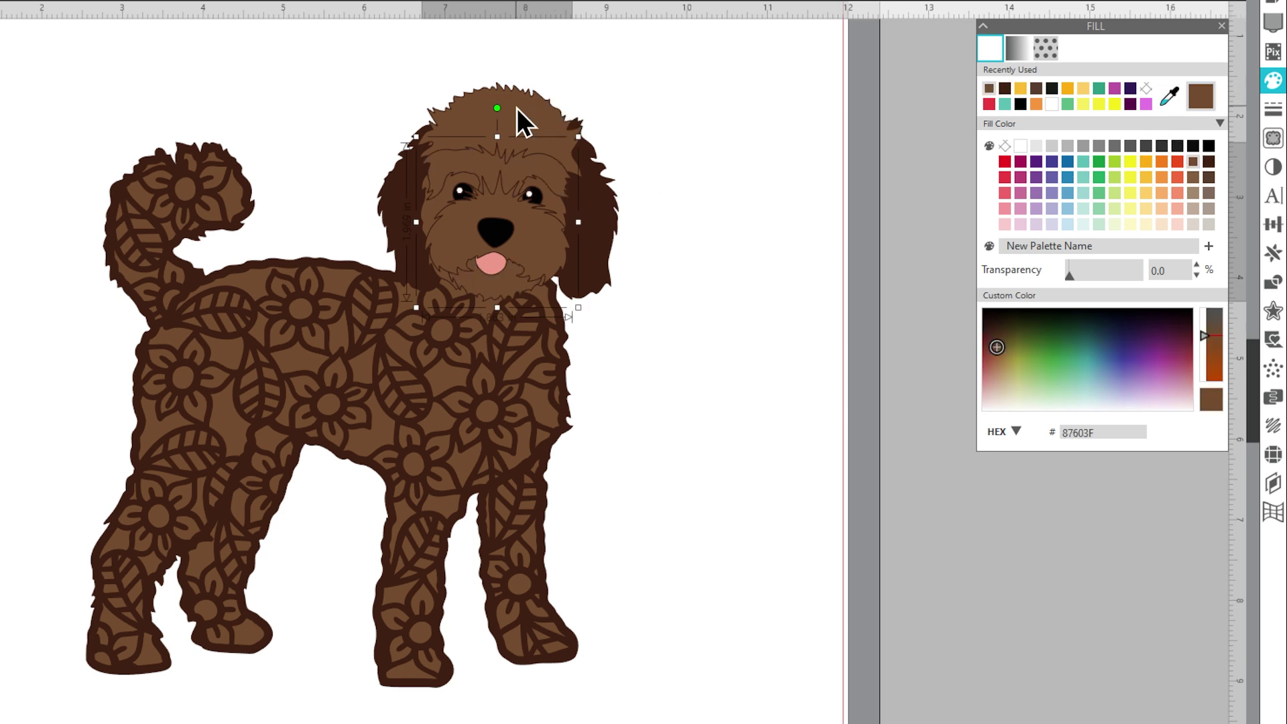
click(734, 118)
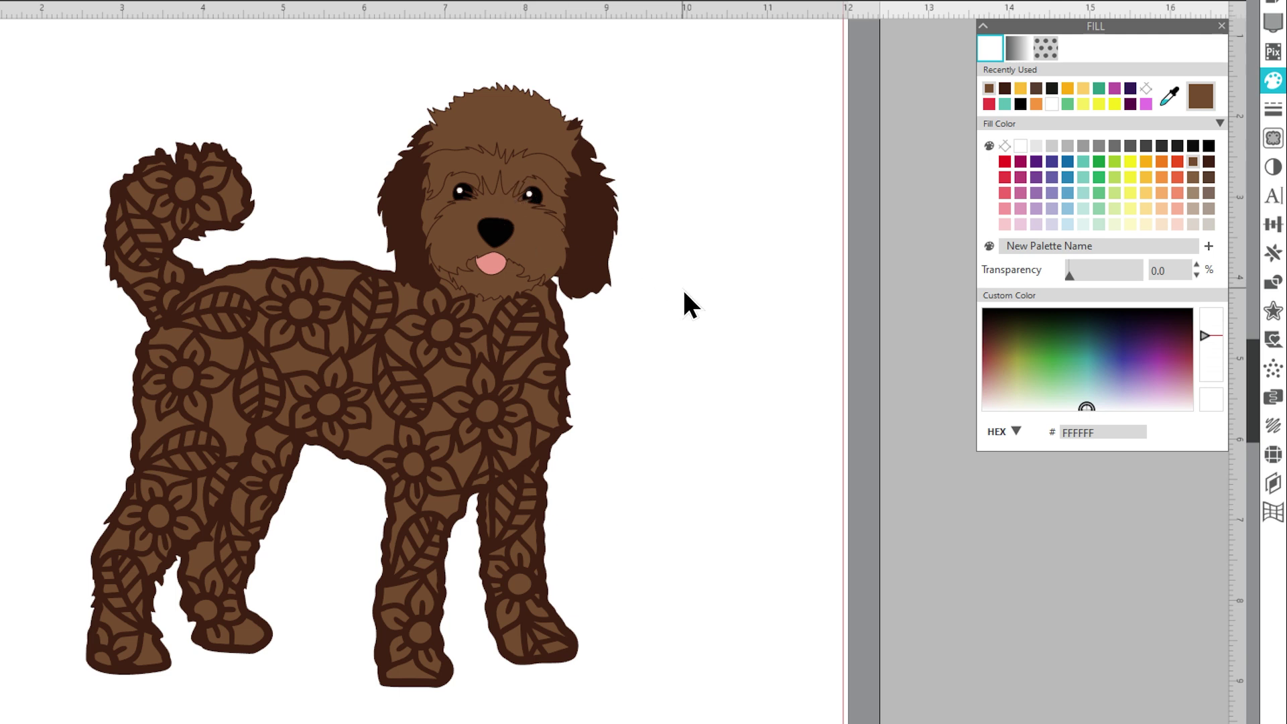
Step: Eyedrop the ear's dark brown #502E1C back onto the face fringe
click(1170, 97)
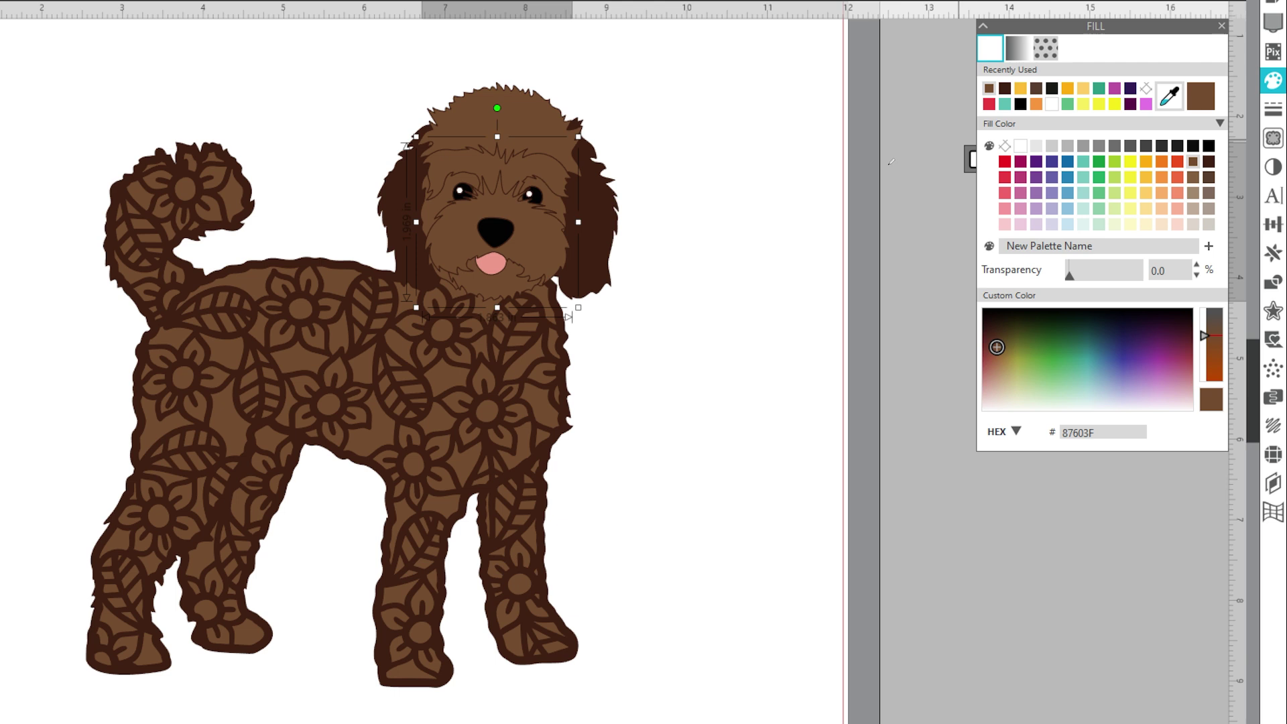
click(601, 228)
click(744, 265)
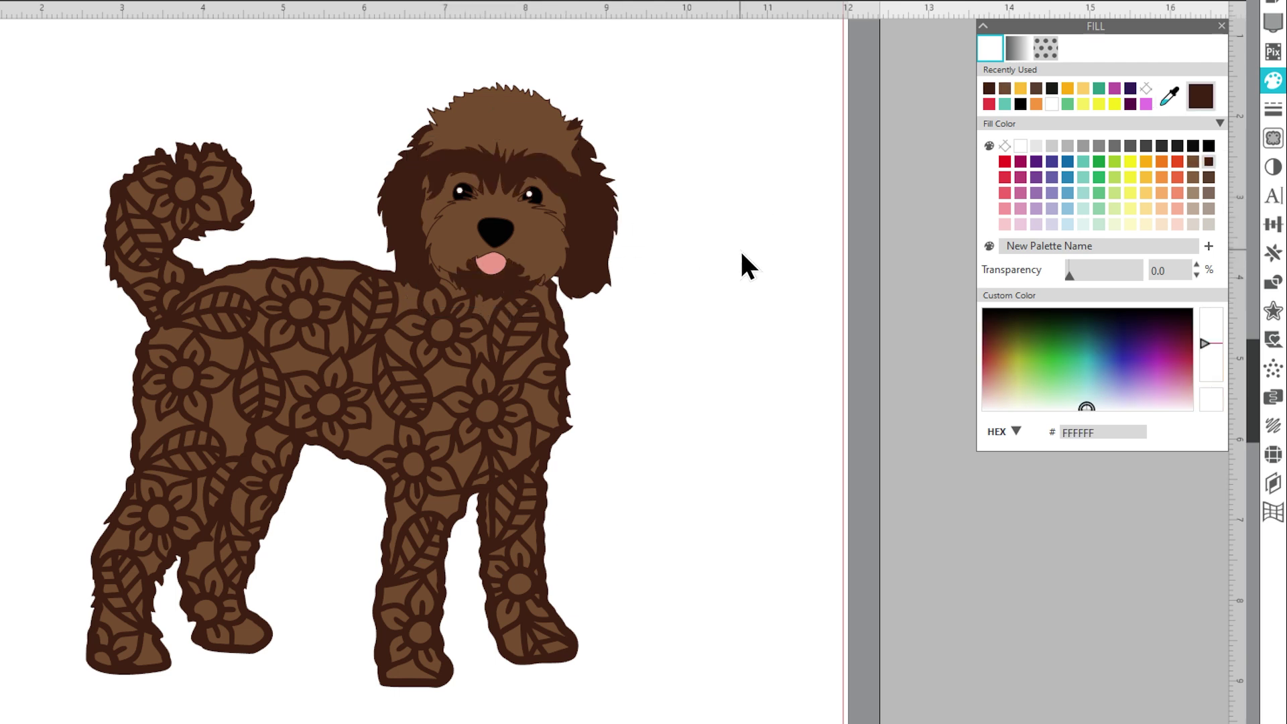